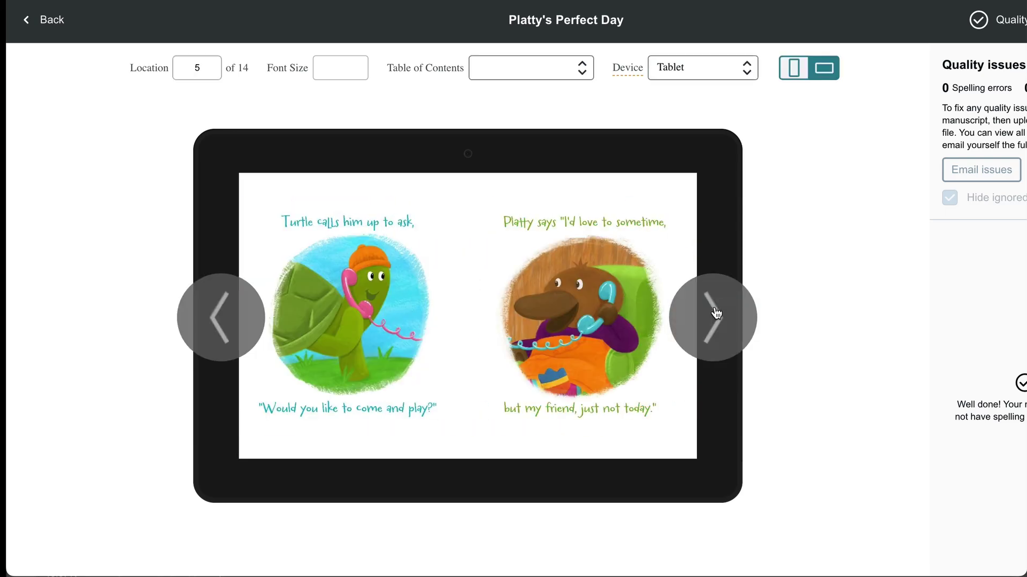
Step: Page through the intro preview, search for Platty's Perfect Day, and bring up Kindle Create's welcome screen
{"action": "left_click", "coordinate": [714, 306]}
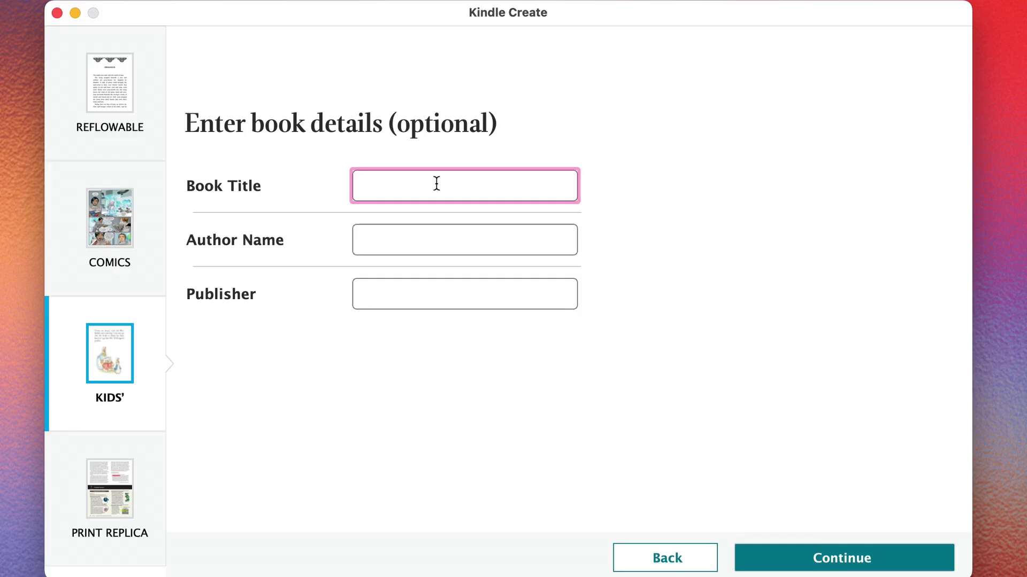
{"action": "type", "text": "Platty's Perfect D"}
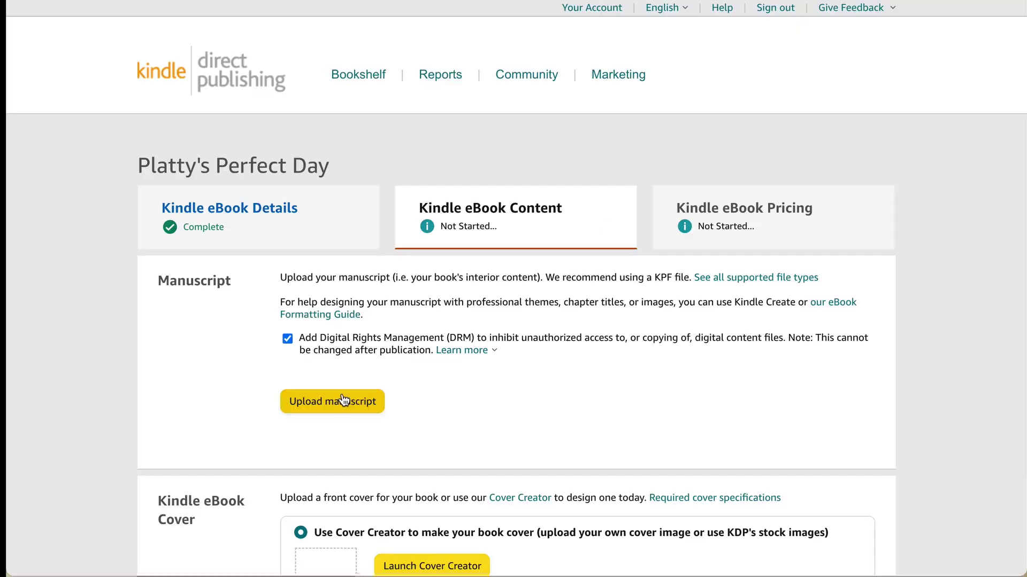
{"action": "left_click", "coordinate": [338, 403]}
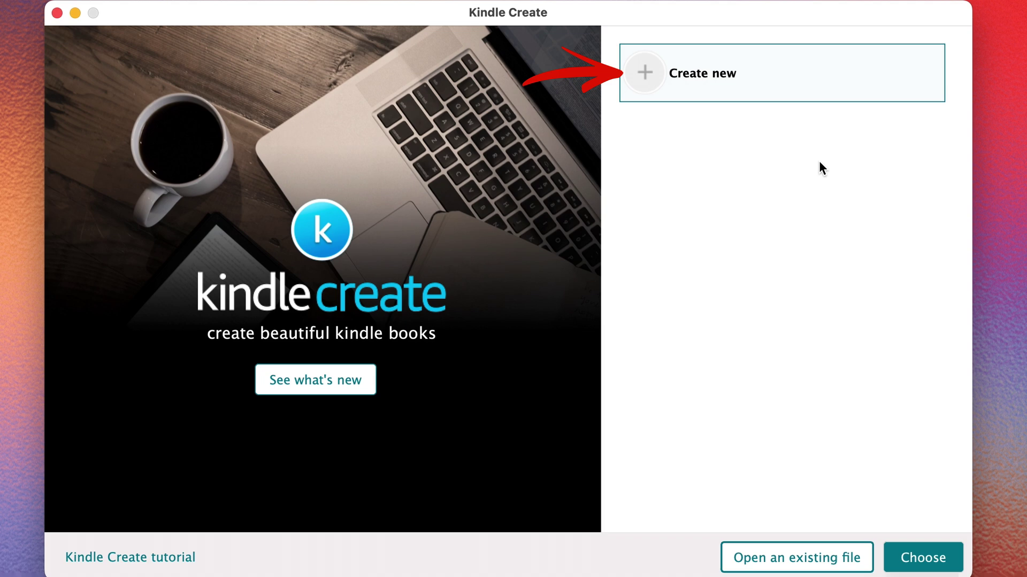
Step: Start a new project with Create new and select the KIDS' book format
{"action": "left_click", "coordinate": [713, 79]}
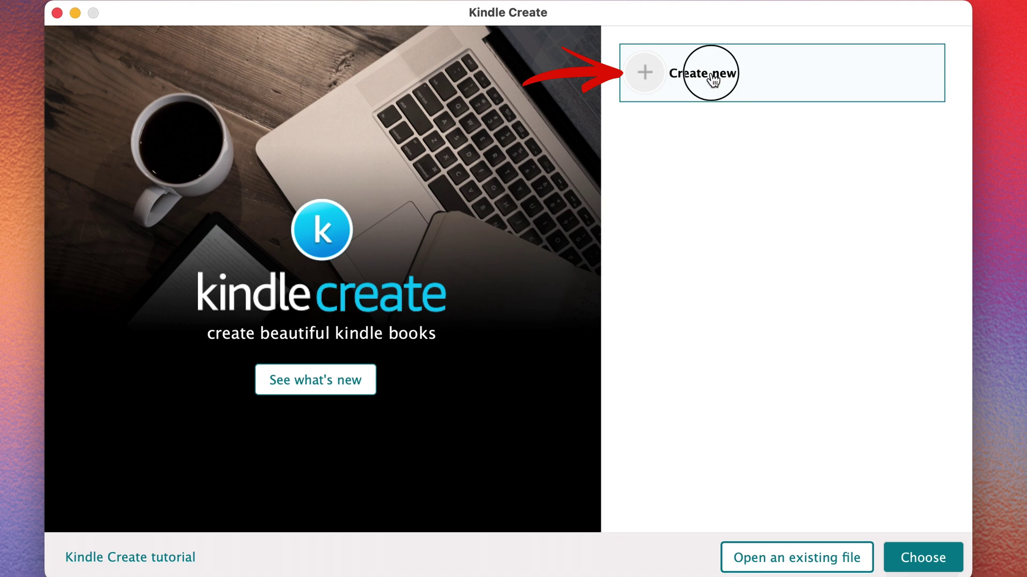
{"action": "left_click", "coordinate": [932, 564]}
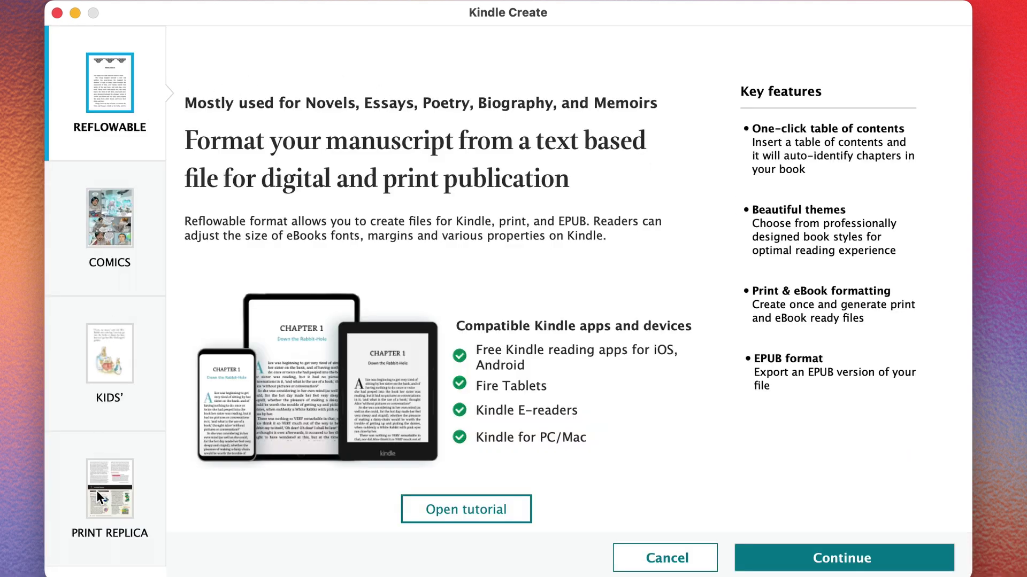
{"action": "left_click", "coordinate": [113, 369]}
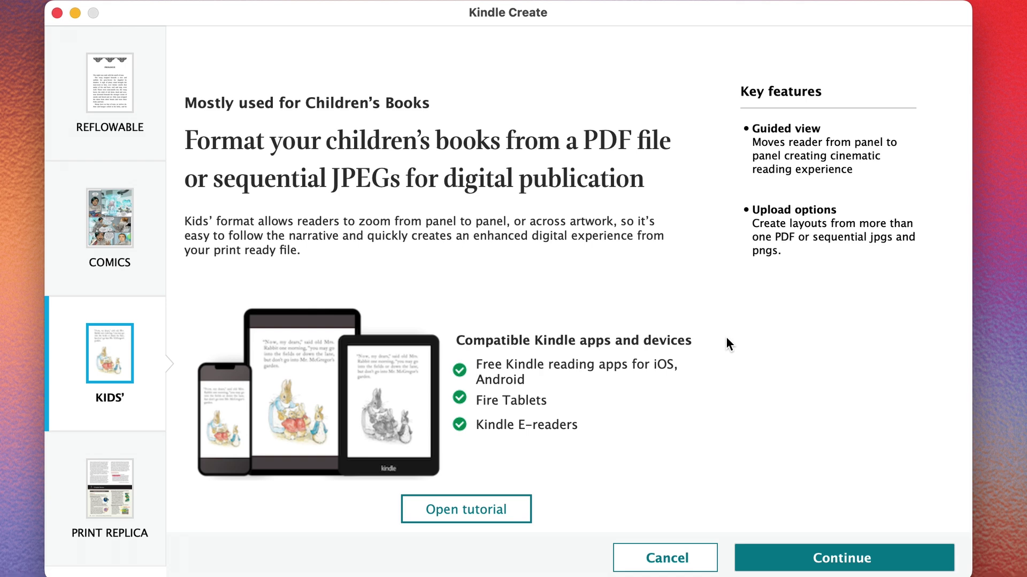
Step: Enter the title 'Platty's Perfect Day' and the author's name, leaving Publisher blank, then continue
{"action": "left_click", "coordinate": [857, 561]}
{"action": "left_click", "coordinate": [436, 184]}
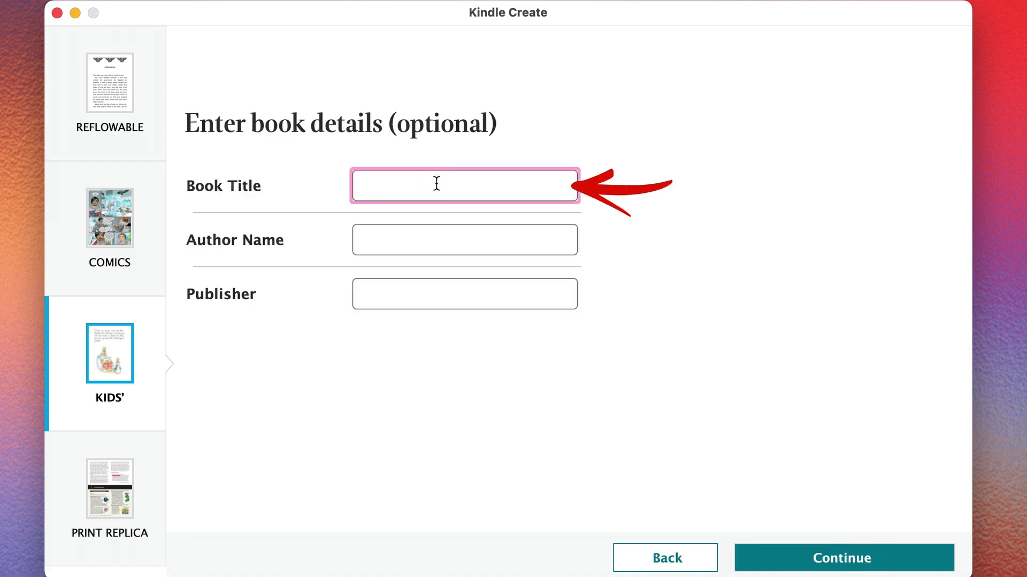
{"action": "type", "text": "Platty's Perfect Day"}
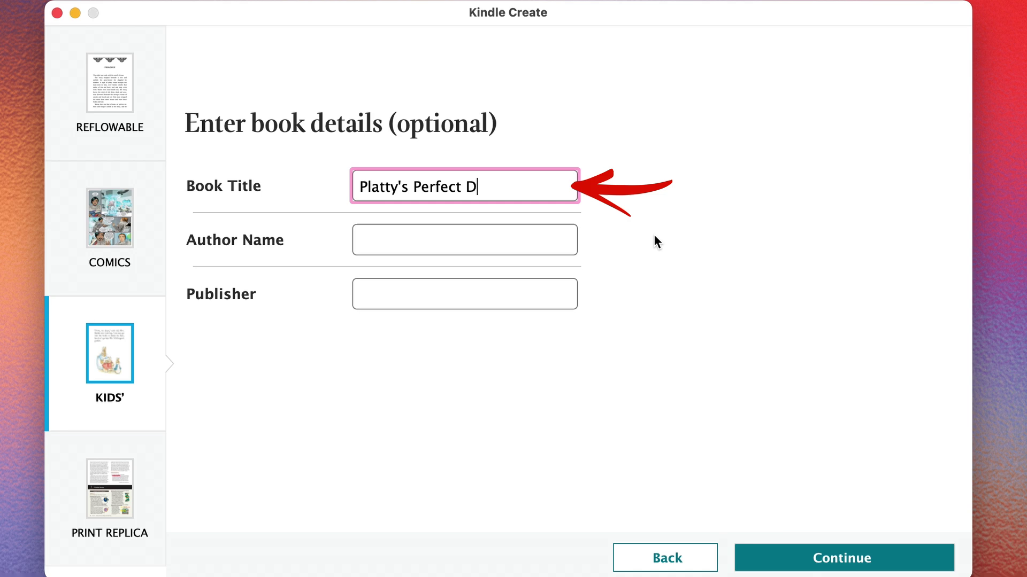
{"action": "left_click", "coordinate": [531, 229]}
{"action": "type", "text": "Heather Cash"}
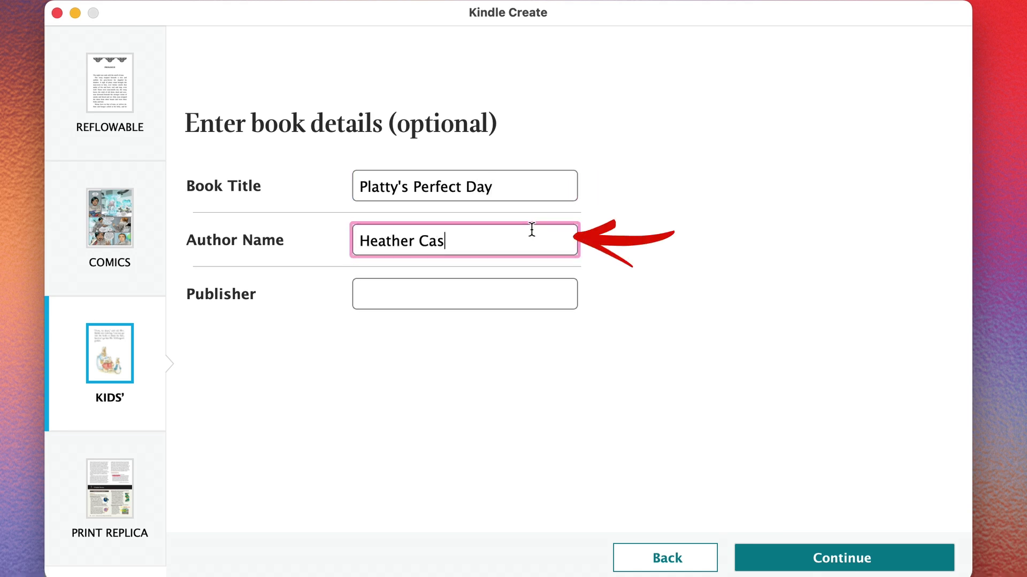
{"action": "left_click", "coordinate": [527, 300]}
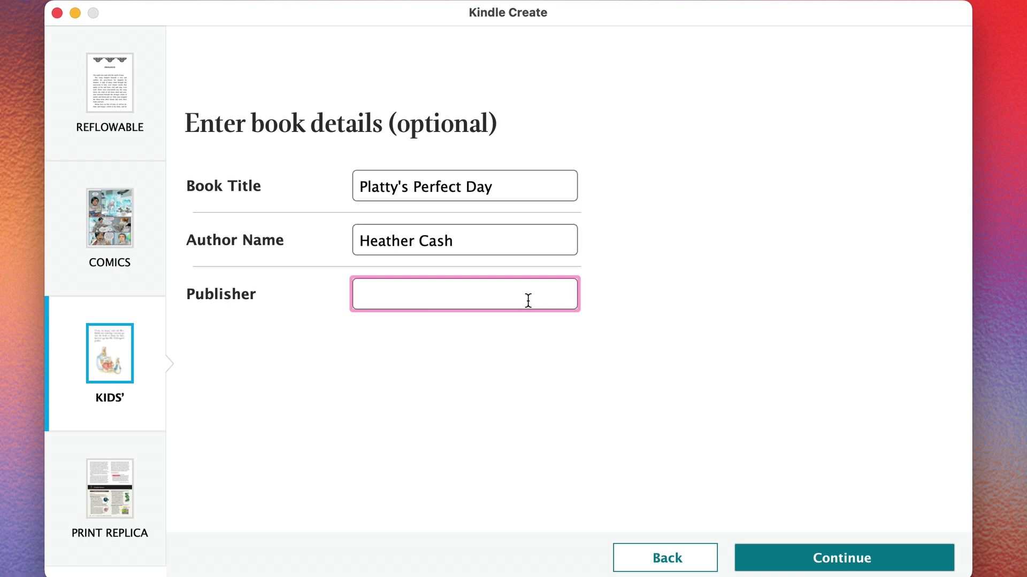
{"action": "left_click", "coordinate": [858, 566]}
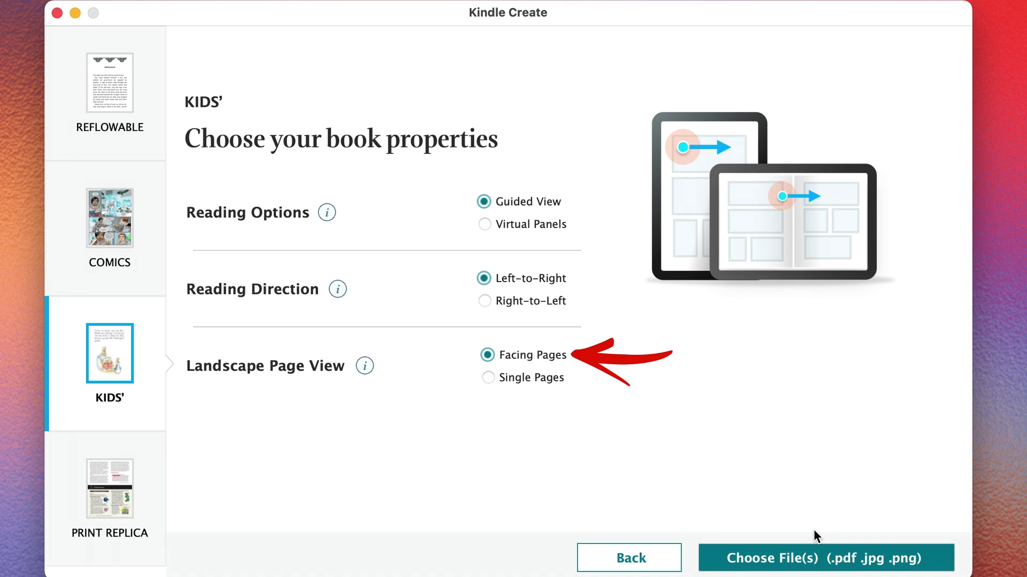
Step: Switch the file type filter to PDF and import Platty FINAL.pdf from Downloads
{"action": "left_click", "coordinate": [848, 570]}
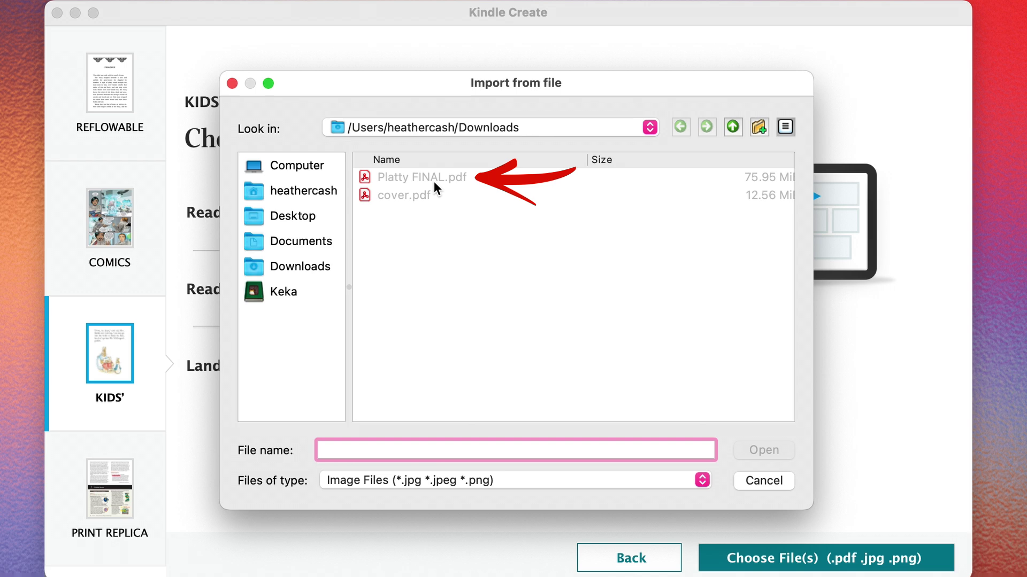
{"action": "left_click", "coordinate": [447, 179]}
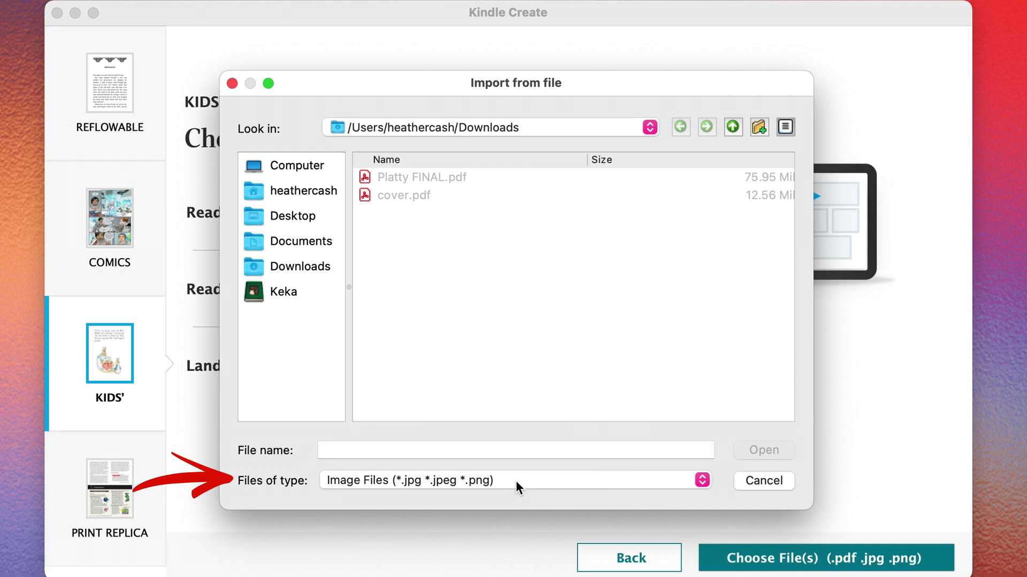
{"action": "left_click", "coordinate": [516, 487]}
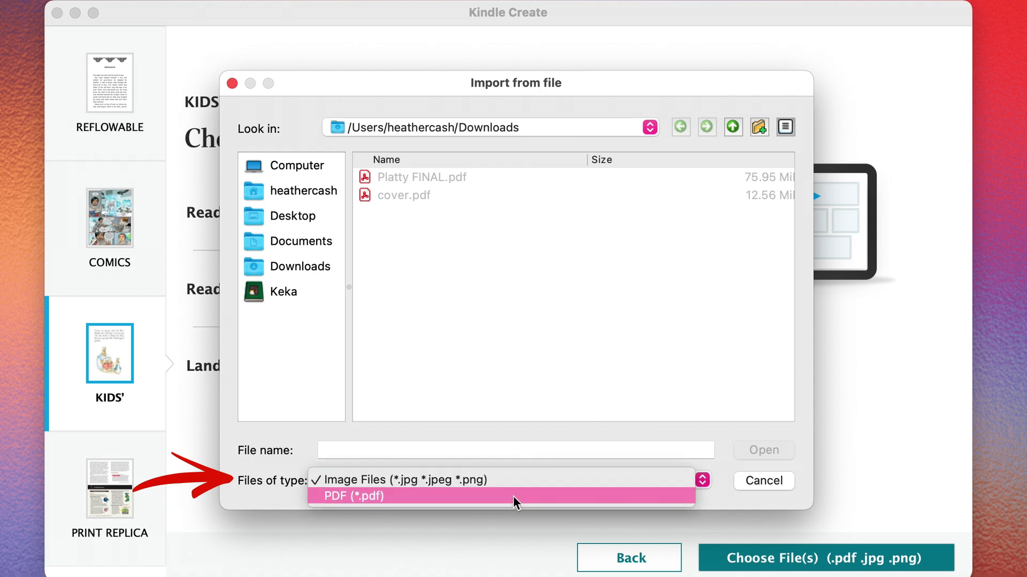
{"action": "left_click", "coordinate": [515, 498]}
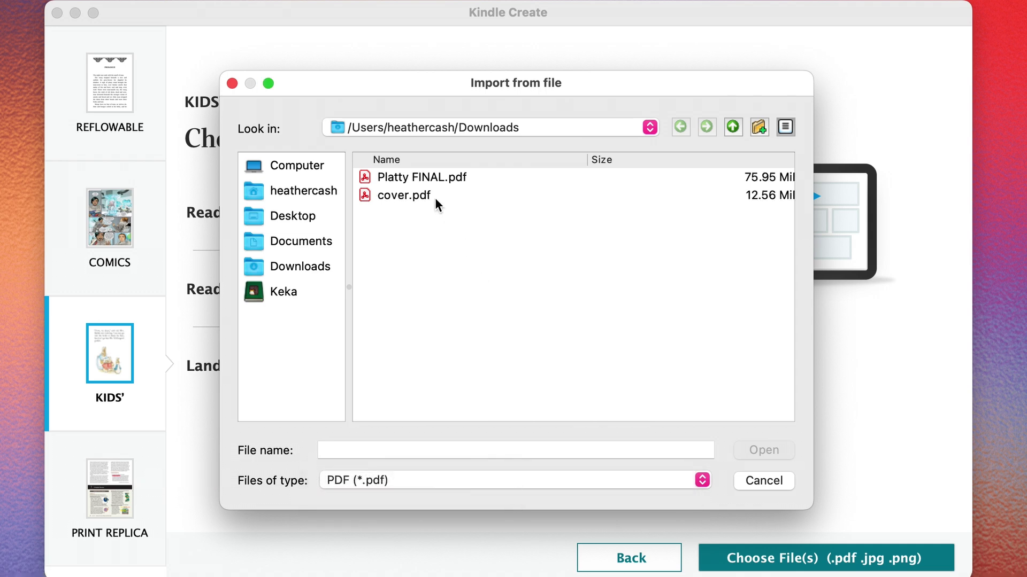
{"action": "left_click", "coordinate": [437, 182]}
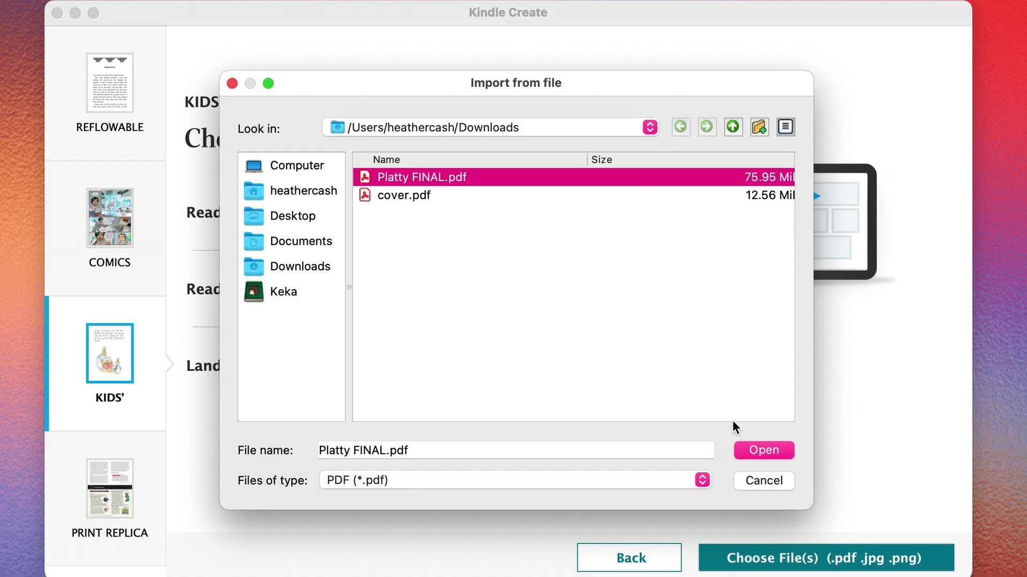
{"action": "left_click", "coordinate": [768, 452]}
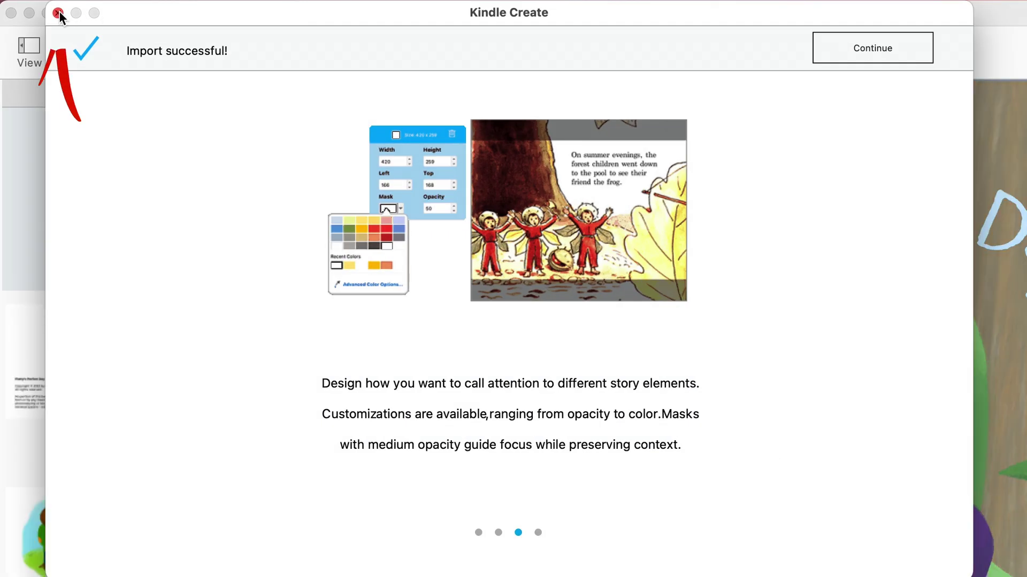
Step: Close the import tips, look at pages 3 and 5, then return to the cover page
{"action": "left_click", "coordinate": [59, 13]}
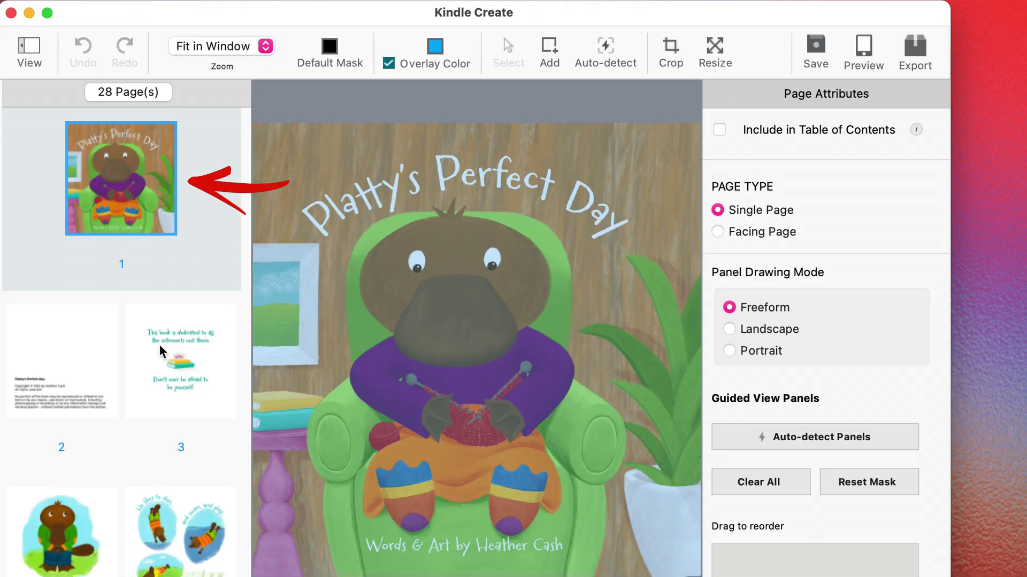
{"action": "left_click", "coordinate": [158, 377]}
{"action": "left_click", "coordinate": [156, 520]}
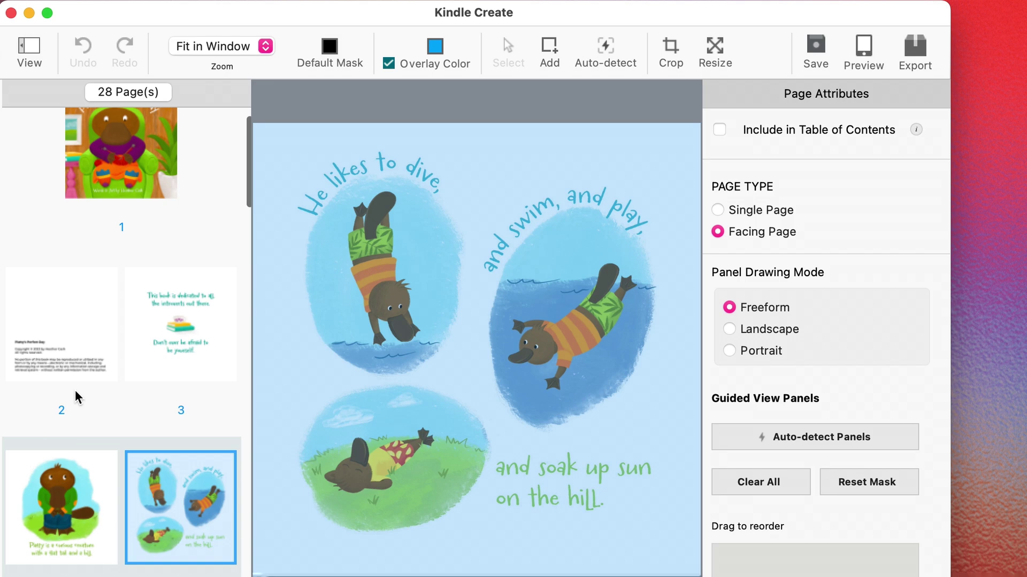
{"action": "scroll", "coordinate": [138, 526], "scroll_direction": "down", "scroll_amount": 15}
{"action": "scroll", "coordinate": [139, 530], "scroll_direction": "up", "scroll_amount": 5}
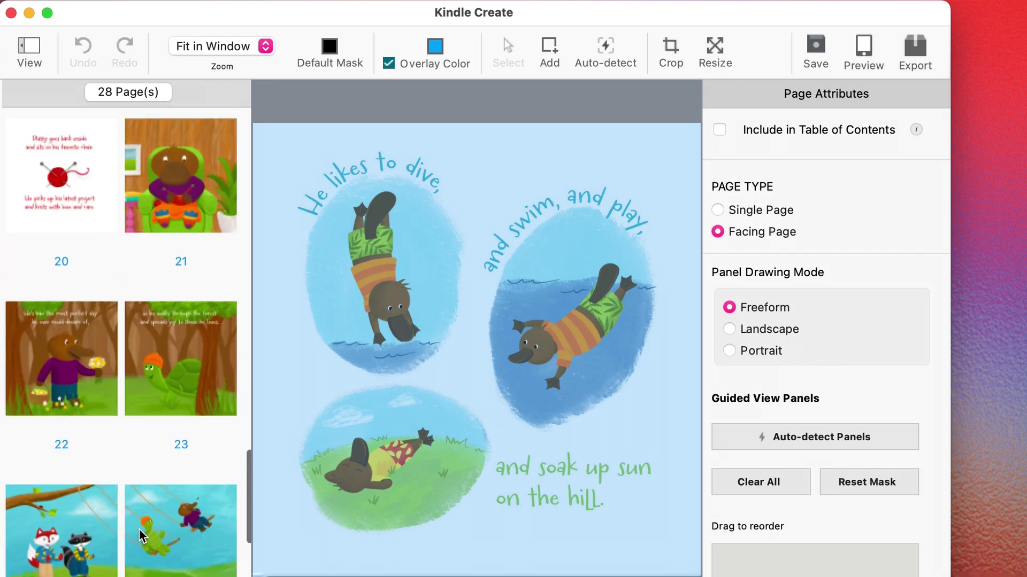
{"action": "scroll", "coordinate": [140, 532], "scroll_direction": "up", "scroll_amount": 20}
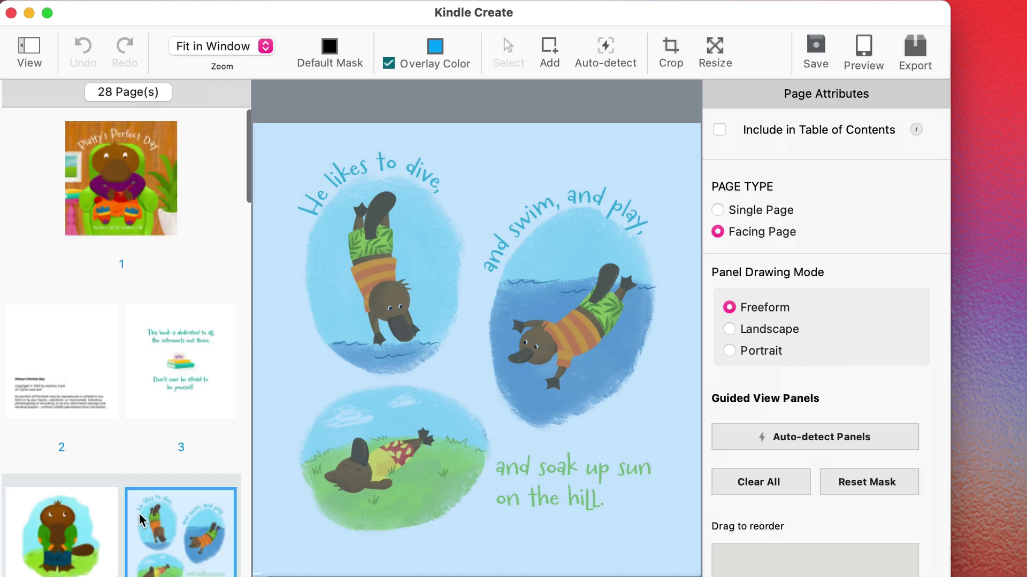
{"action": "left_click", "coordinate": [125, 184]}
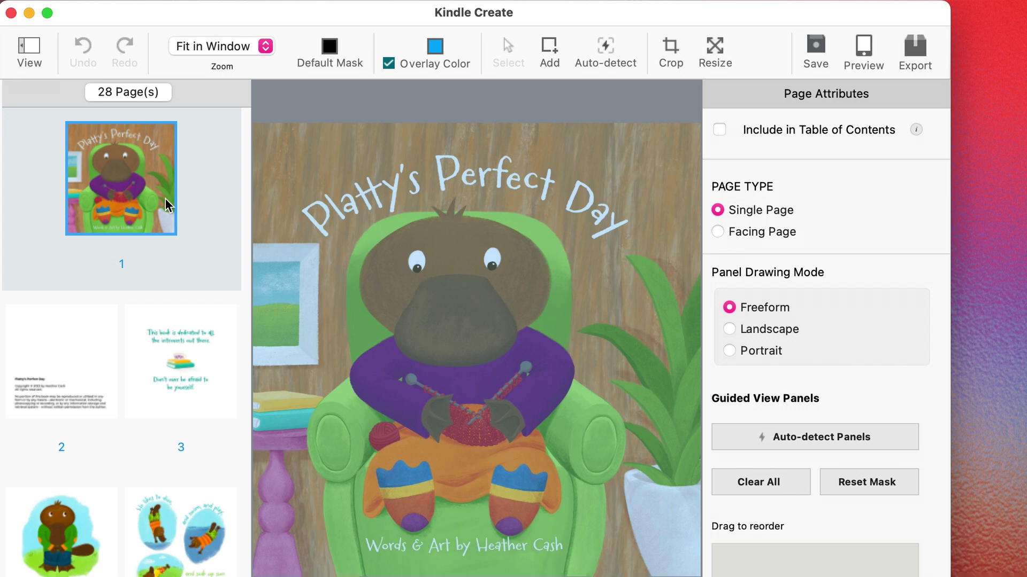
Step: Delete the cover and the blank last page, then save the 26-page project as Platty FINAL_KC
{"action": "right_click", "coordinate": [109, 186]}
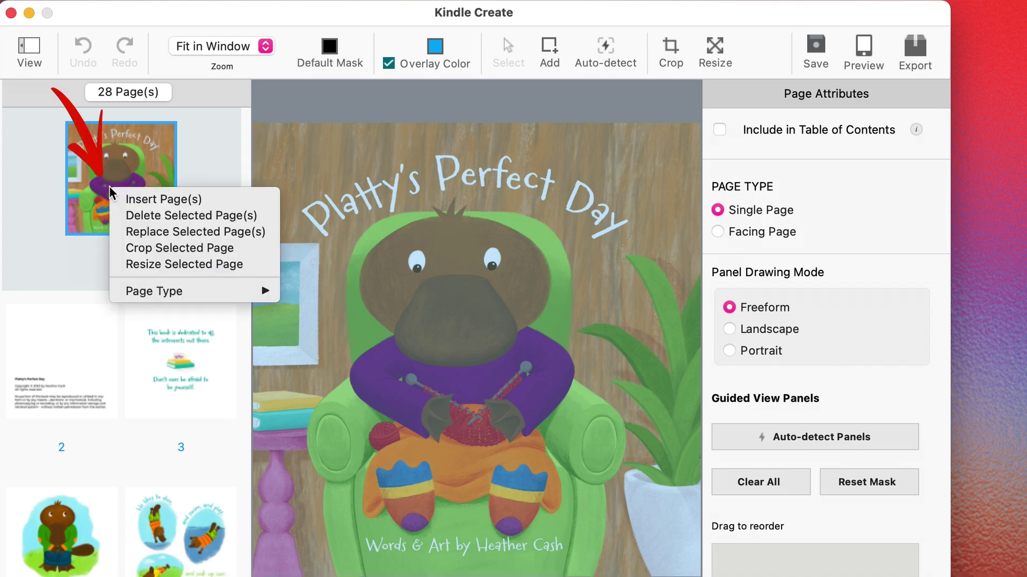
{"action": "left_click", "coordinate": [158, 214]}
{"action": "scroll", "coordinate": [156, 214], "scroll_direction": "down", "scroll_amount": 10}
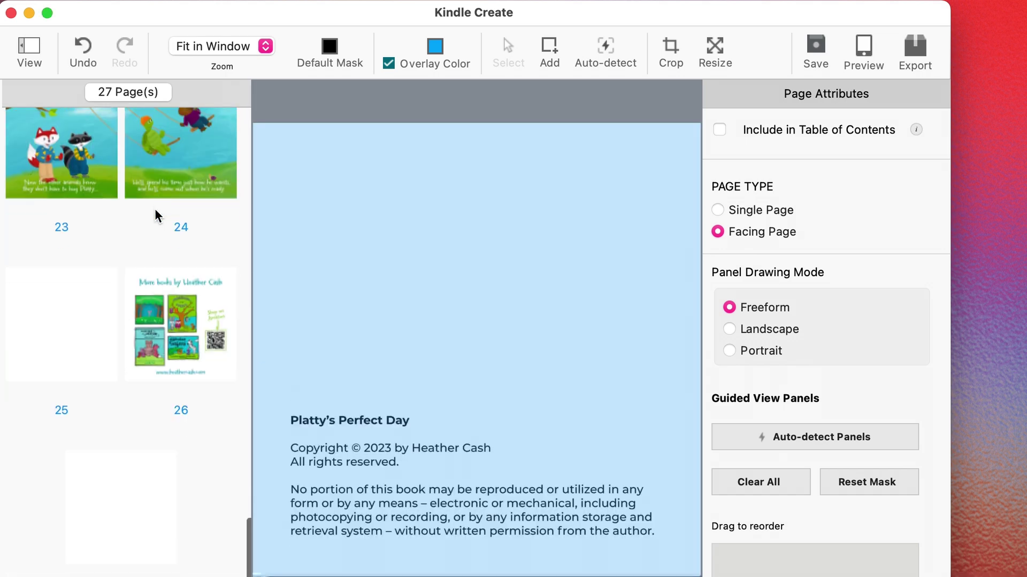
{"action": "left_click", "coordinate": [111, 500]}
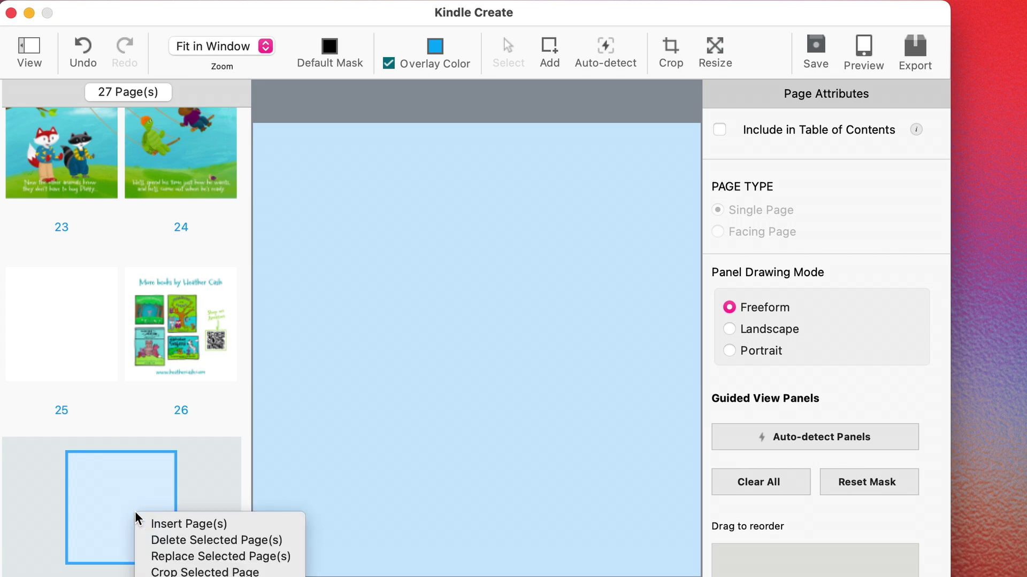
{"action": "left_click", "coordinate": [174, 540]}
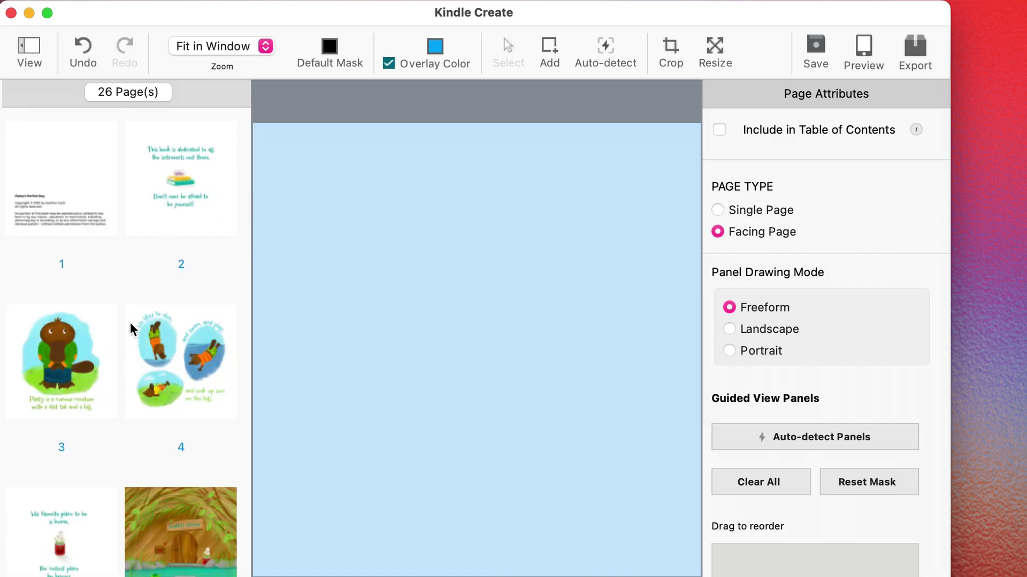
{"action": "left_click", "coordinate": [820, 48]}
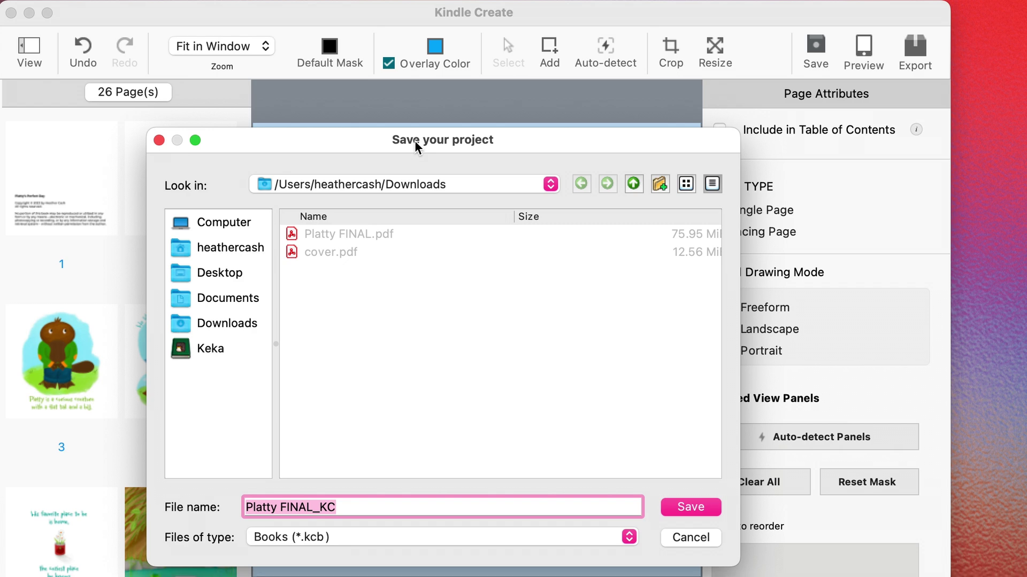
{"action": "left_click", "coordinate": [703, 508]}
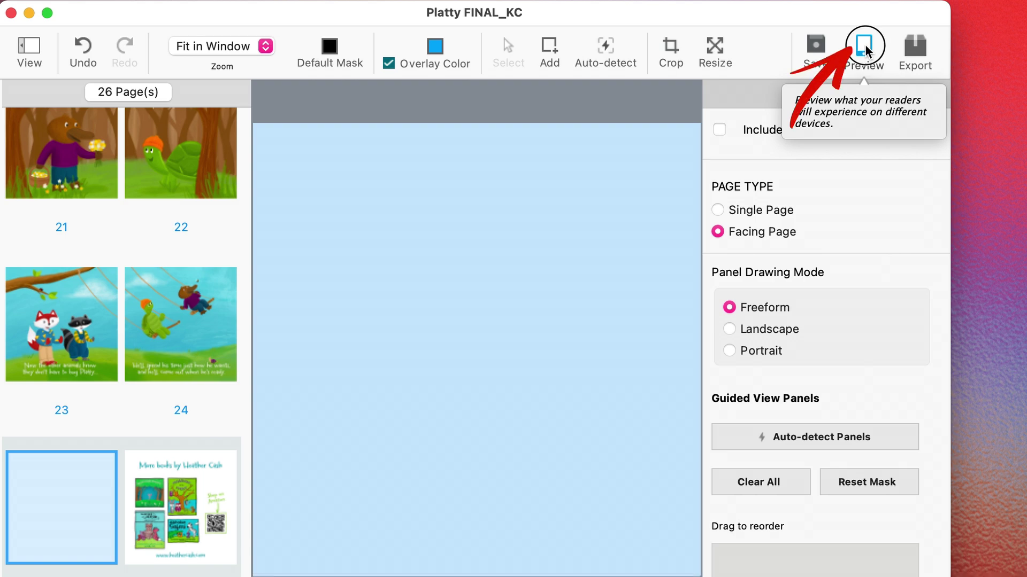
Step: Preview the book on a tablet in landscape and flip forward three spreads
{"action": "left_click", "coordinate": [864, 47]}
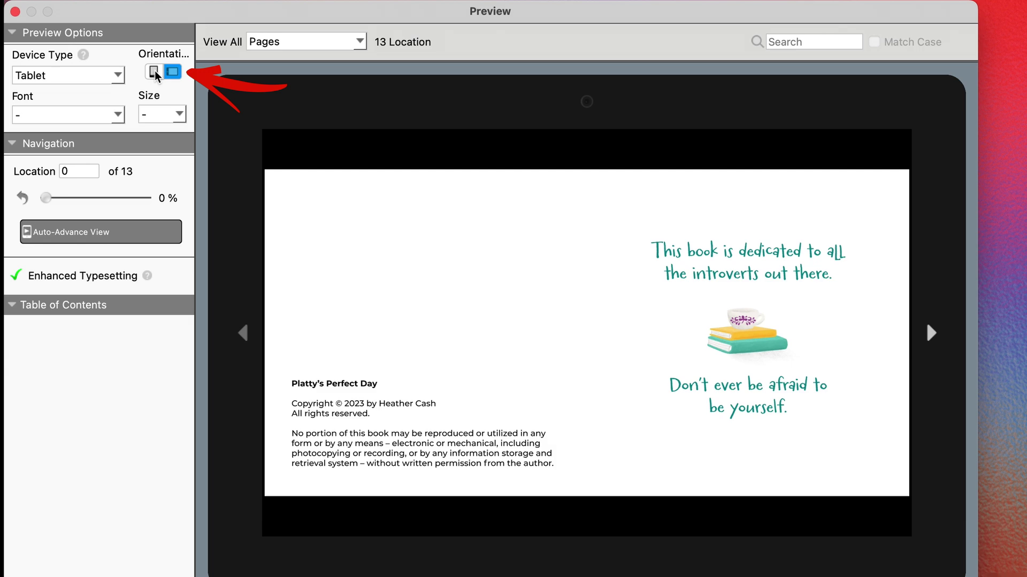
{"action": "left_click", "coordinate": [176, 72]}
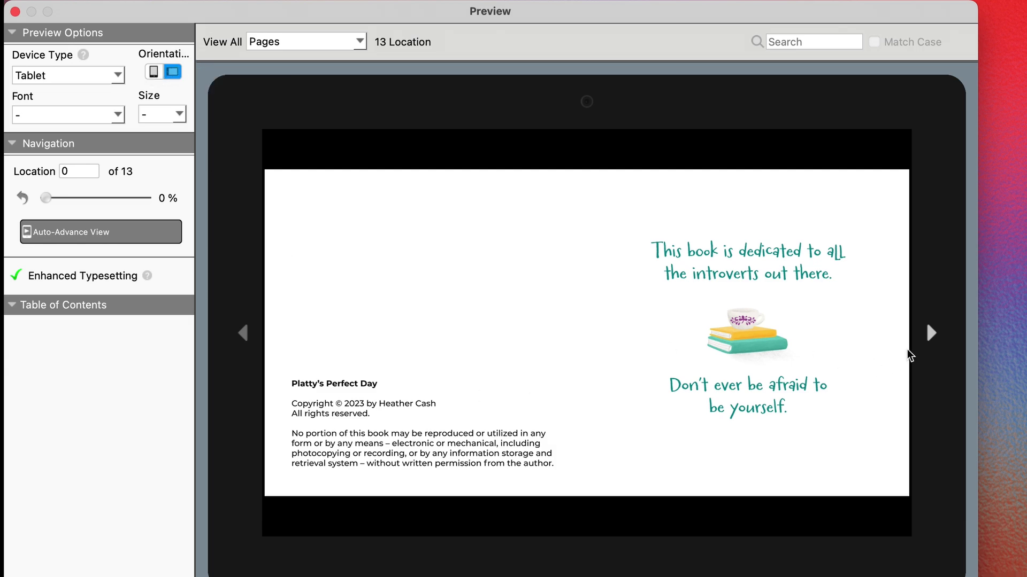
{"action": "left_click", "coordinate": [932, 335]}
{"action": "left_click", "coordinate": [932, 336]}
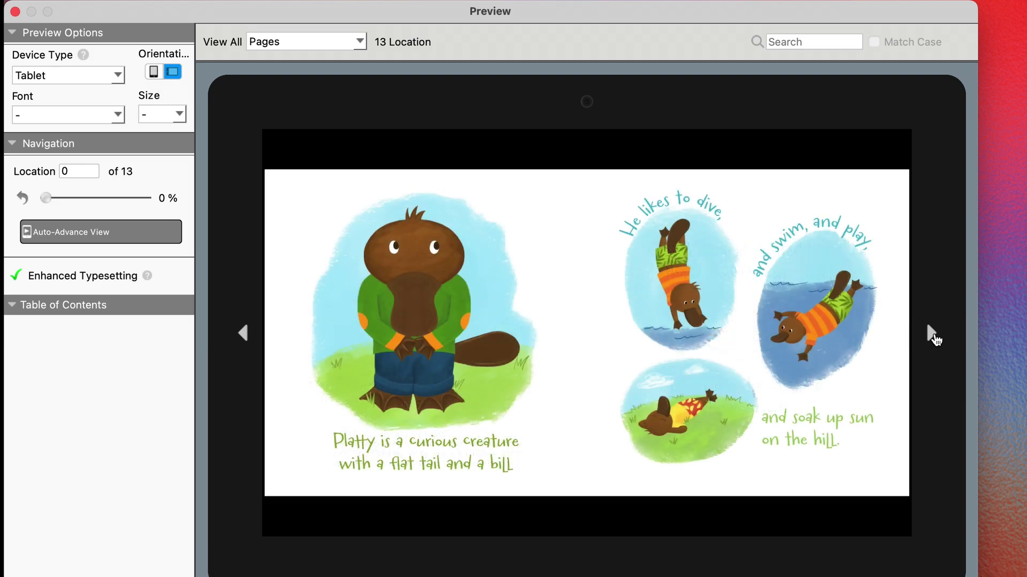
{"action": "left_click", "coordinate": [932, 335]}
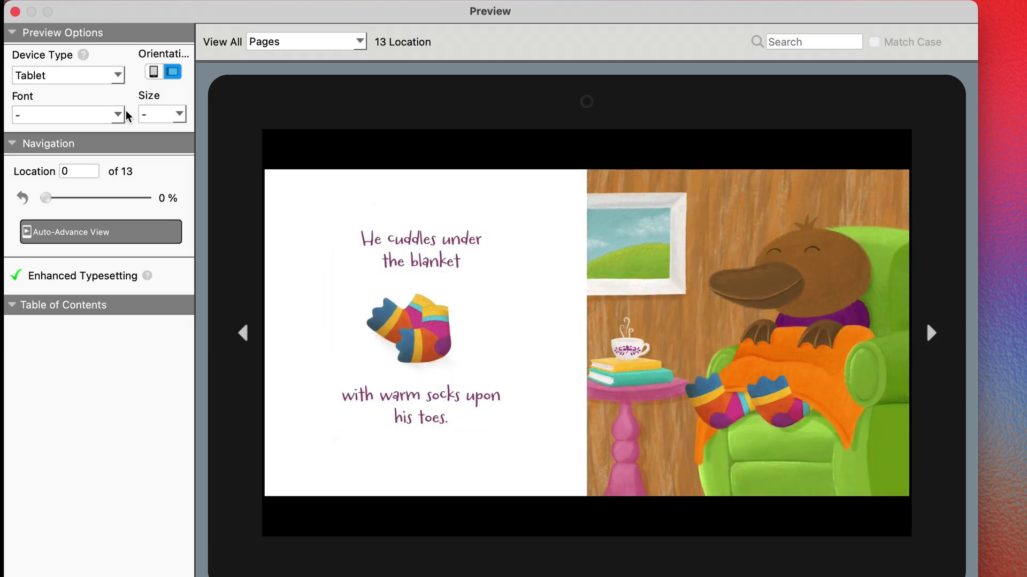
Step: Switch to portrait, page forward to where Platty reads, then return to landscape
{"action": "left_click", "coordinate": [153, 74]}
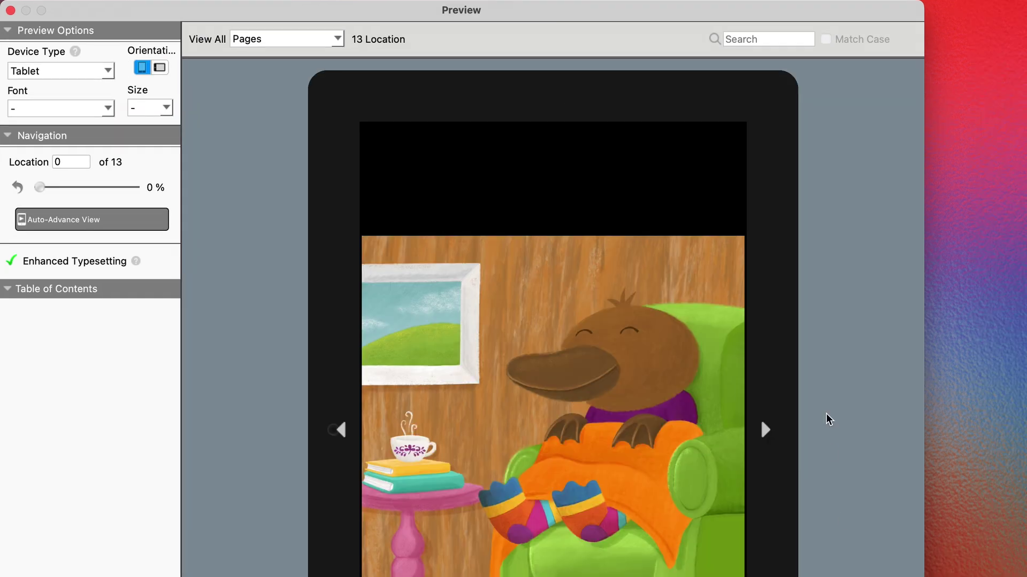
{"action": "left_click", "coordinate": [764, 430]}
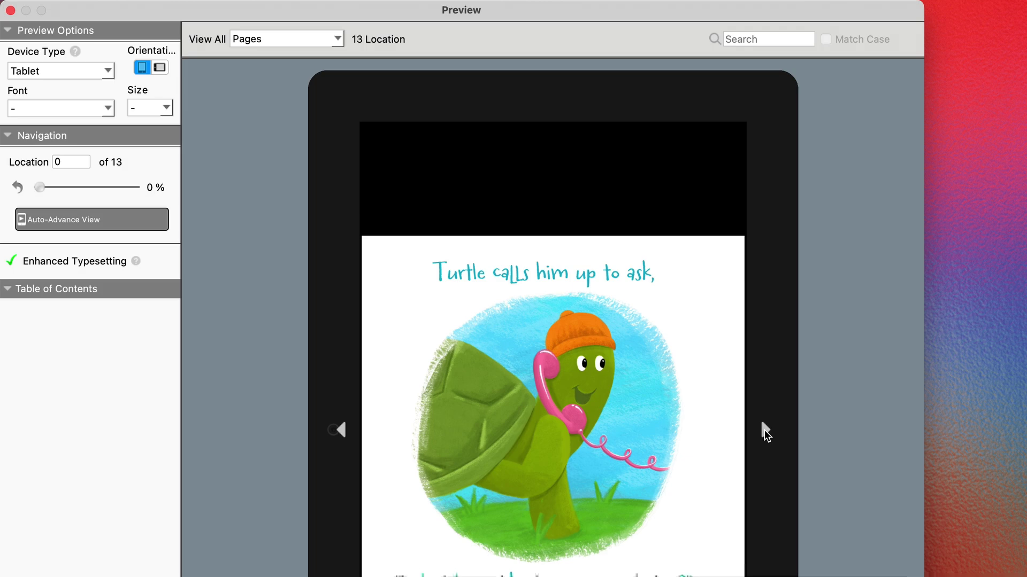
{"action": "left_click", "coordinate": [765, 430]}
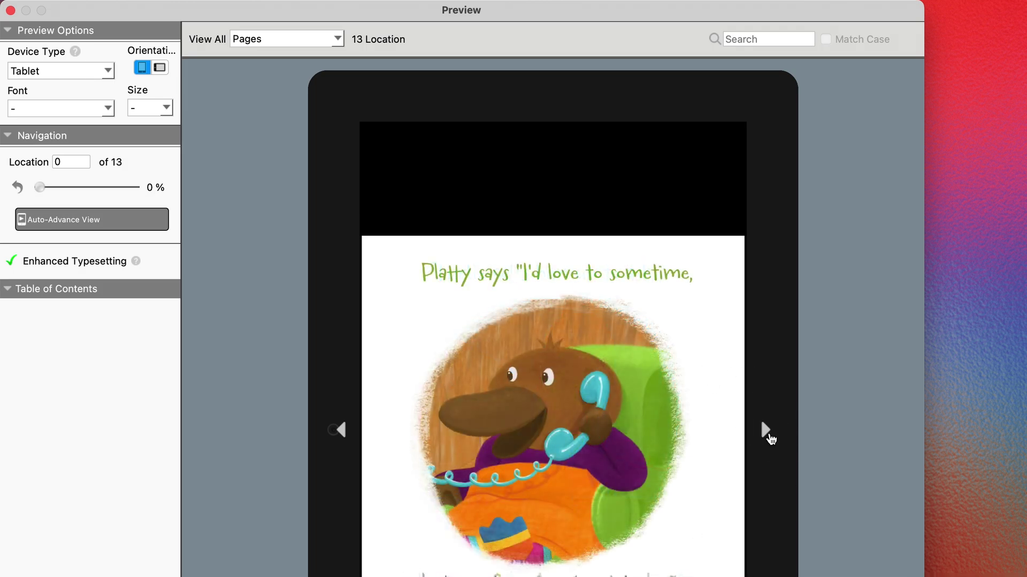
{"action": "left_click", "coordinate": [766, 430]}
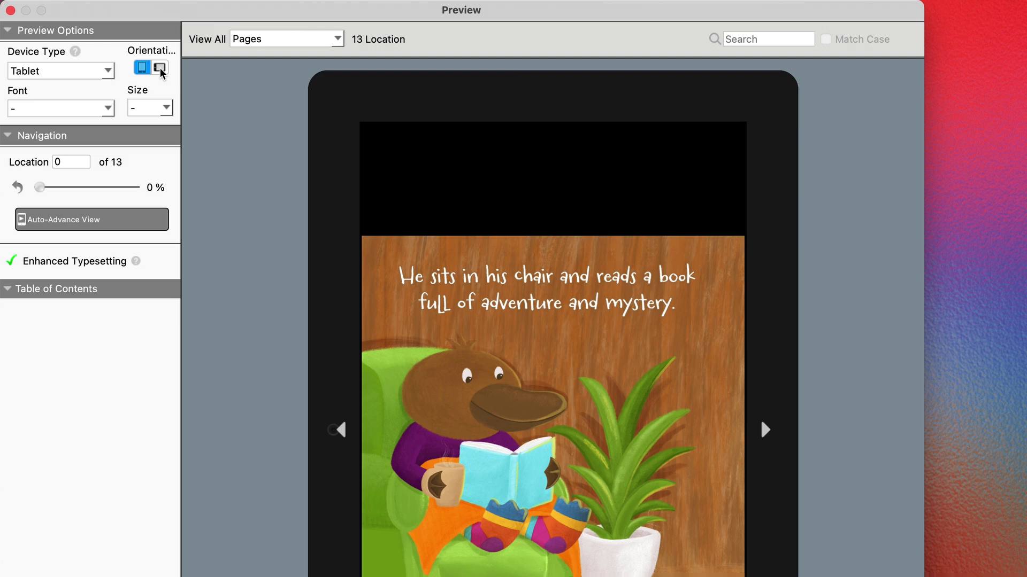
{"action": "left_click", "coordinate": [160, 68]}
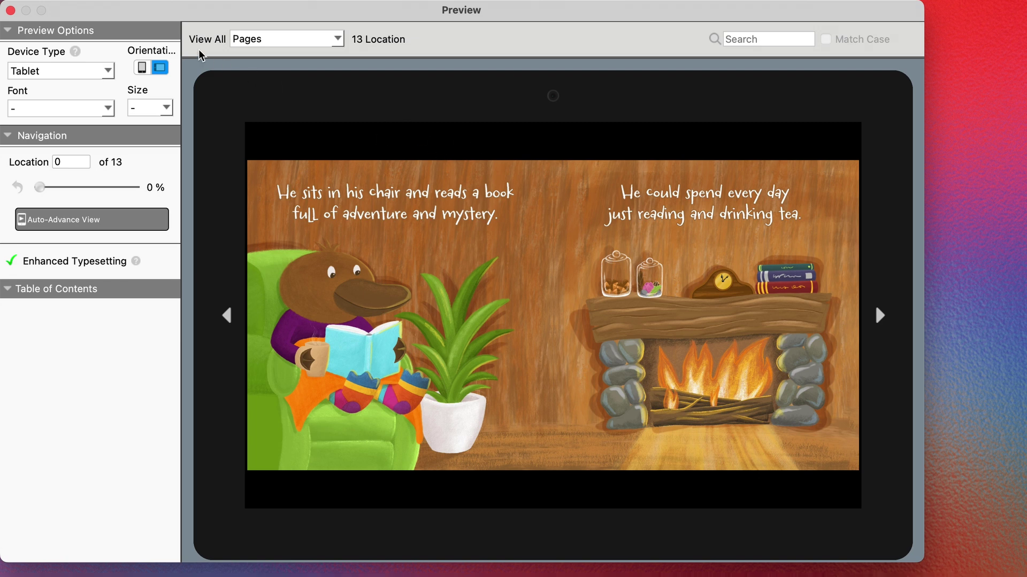
Step: Close the preview and export Platty FINAL.kpf to Downloads, acknowledging the ready-to-publish message
{"action": "left_click", "coordinate": [11, 11]}
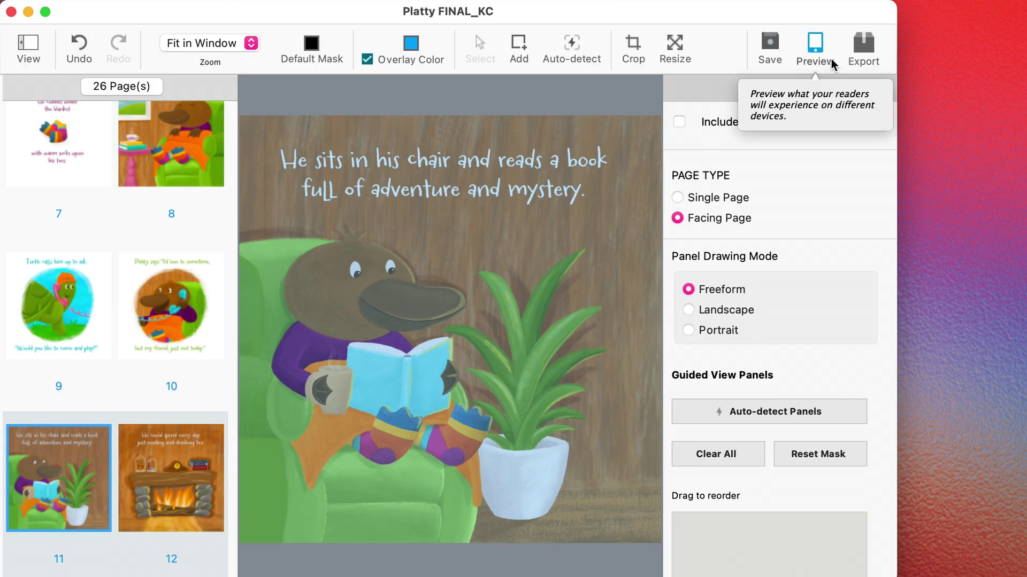
{"action": "left_click", "coordinate": [867, 50]}
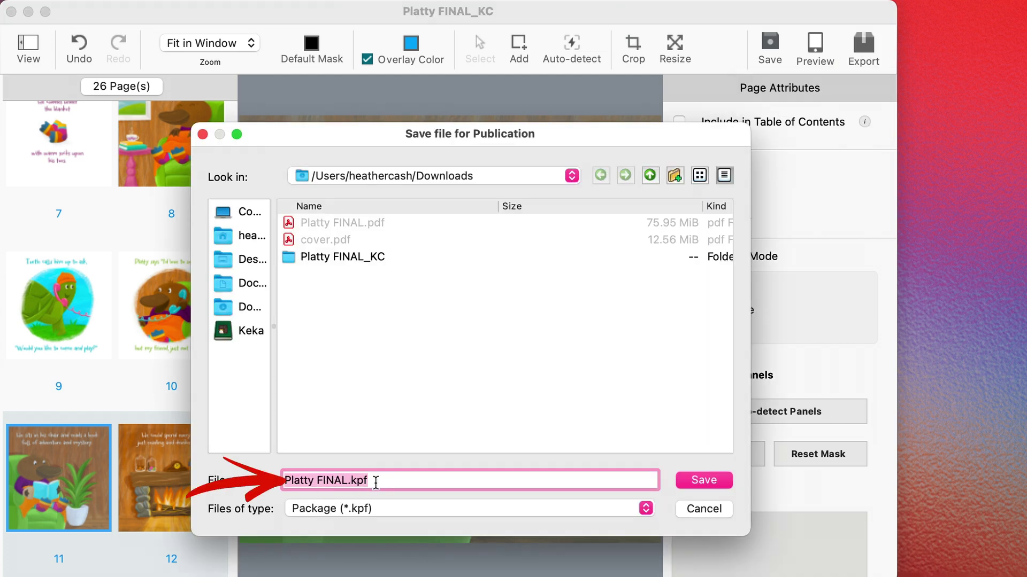
{"action": "left_click", "coordinate": [365, 481]}
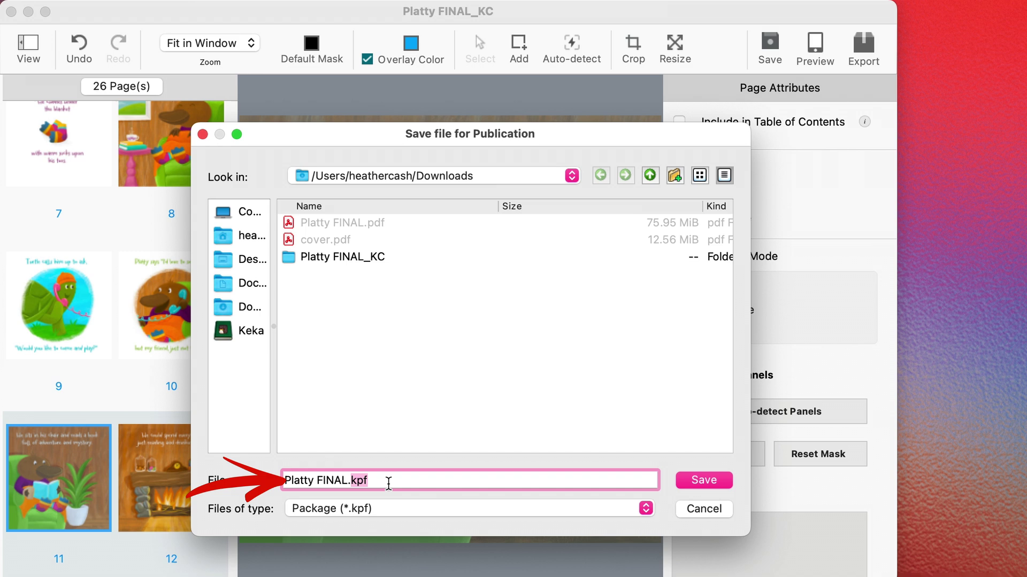
{"action": "left_click", "coordinate": [709, 480]}
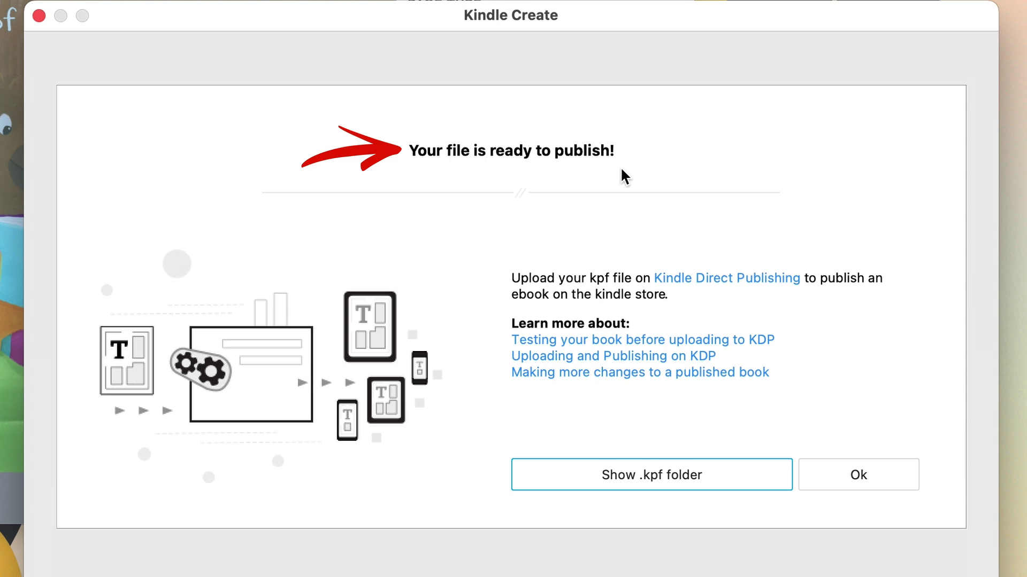
{"action": "left_click", "coordinate": [865, 478]}
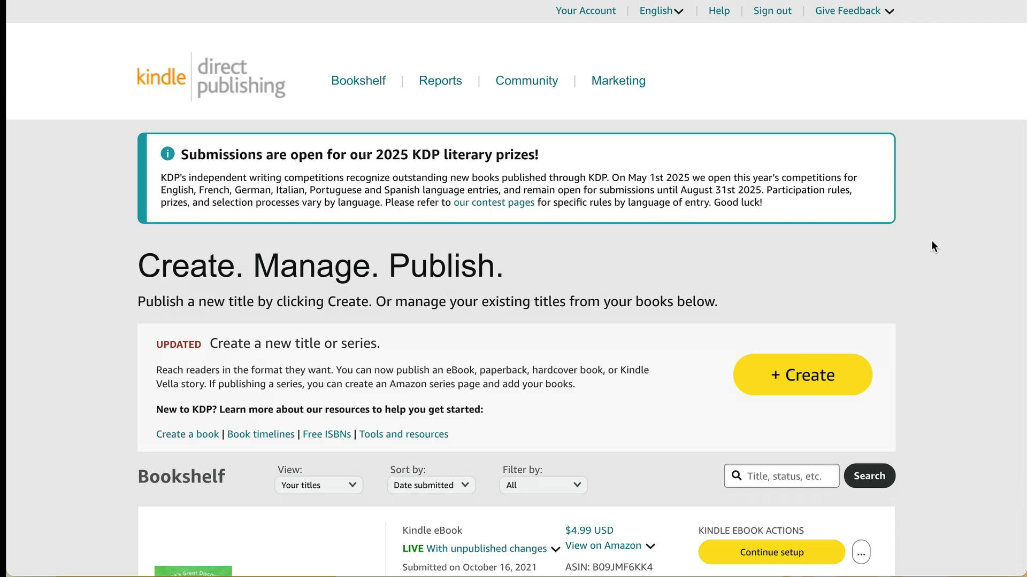
Step: Scroll through the Bookshelf titles, including Mouse's Great Discovery and Alphabet Safari, then back to the top
{"action": "scroll", "coordinate": [932, 242], "scroll_direction": "down", "scroll_amount": 6}
{"action": "scroll", "coordinate": [931, 242], "scroll_direction": "down", "scroll_amount": 6}
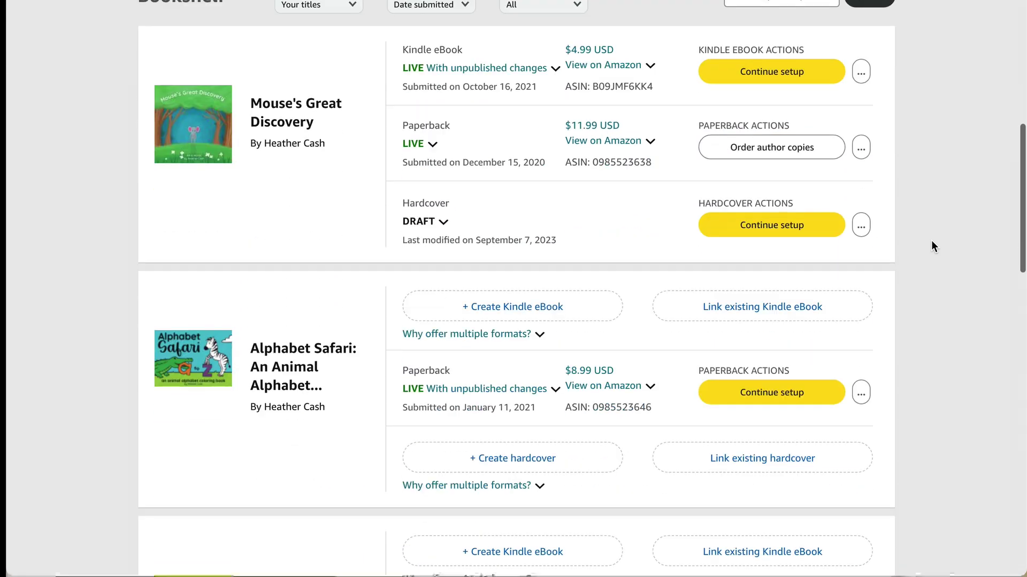
{"action": "scroll", "coordinate": [931, 242], "scroll_direction": "up", "scroll_amount": 5}
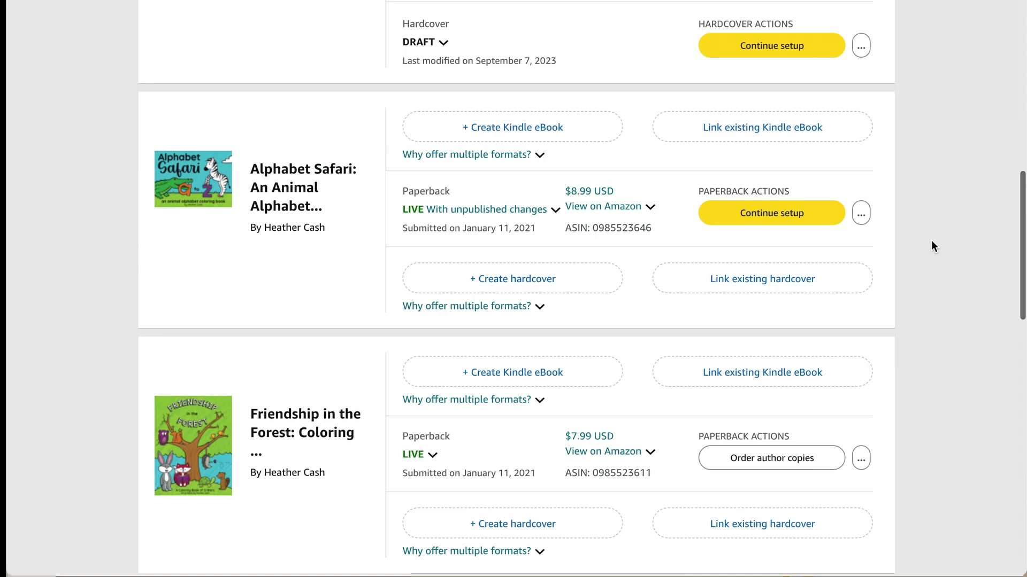
{"action": "scroll", "coordinate": [931, 246], "scroll_direction": "up", "scroll_amount": 3}
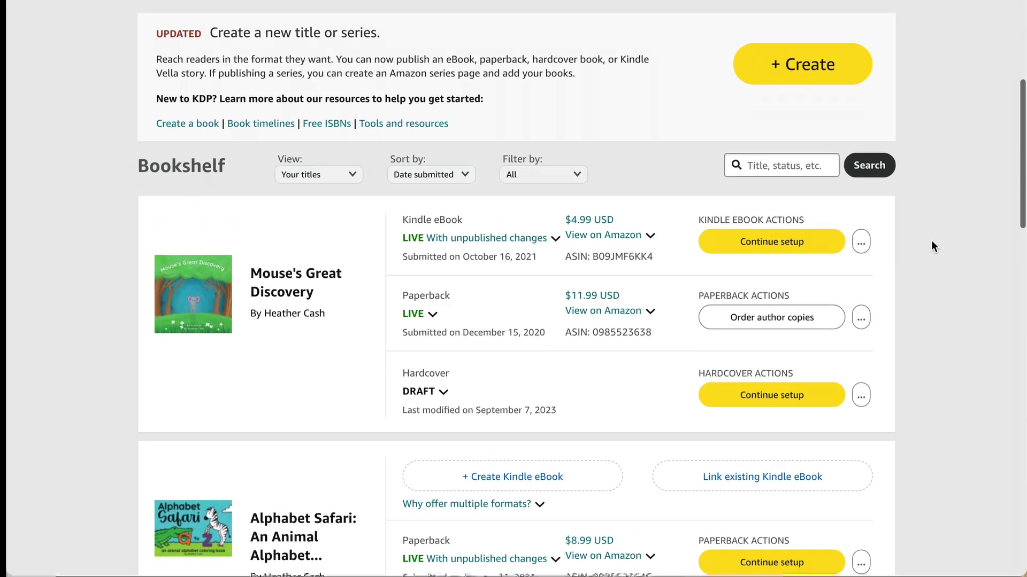
{"action": "scroll", "coordinate": [932, 246], "scroll_direction": "down", "scroll_amount": 4}
{"action": "scroll", "coordinate": [976, 213], "scroll_direction": "down", "scroll_amount": 1}
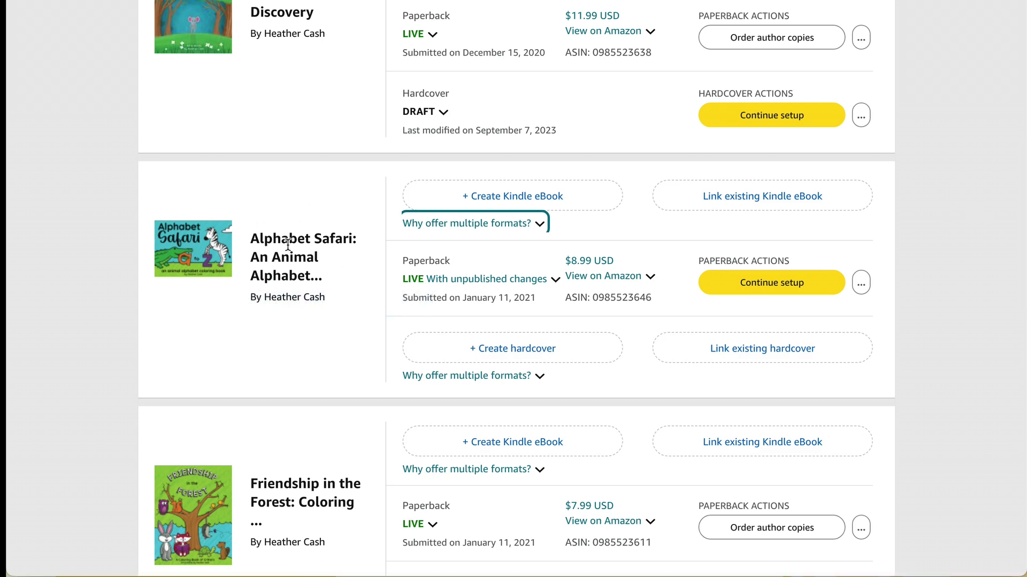
{"action": "left_click", "coordinate": [565, 202]}
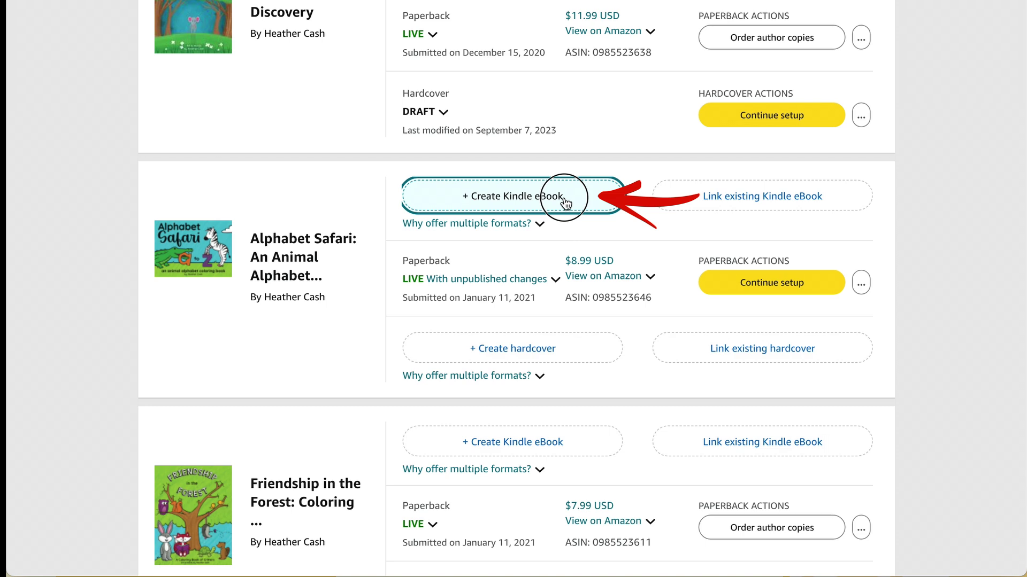
{"action": "scroll", "coordinate": [982, 213], "scroll_direction": "down", "scroll_amount": 1}
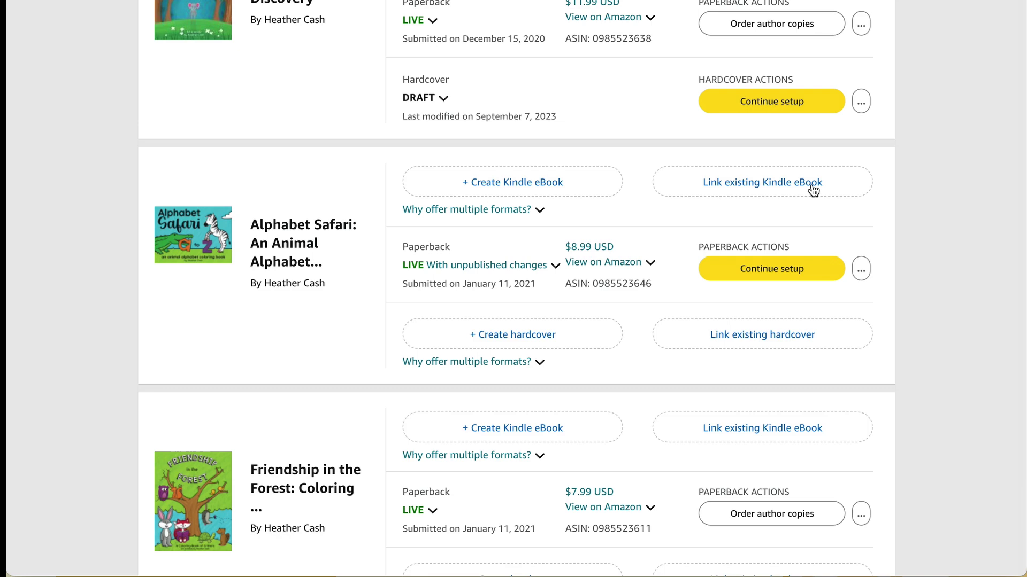
{"action": "scroll", "coordinate": [590, 490], "scroll_direction": "down", "scroll_amount": 4}
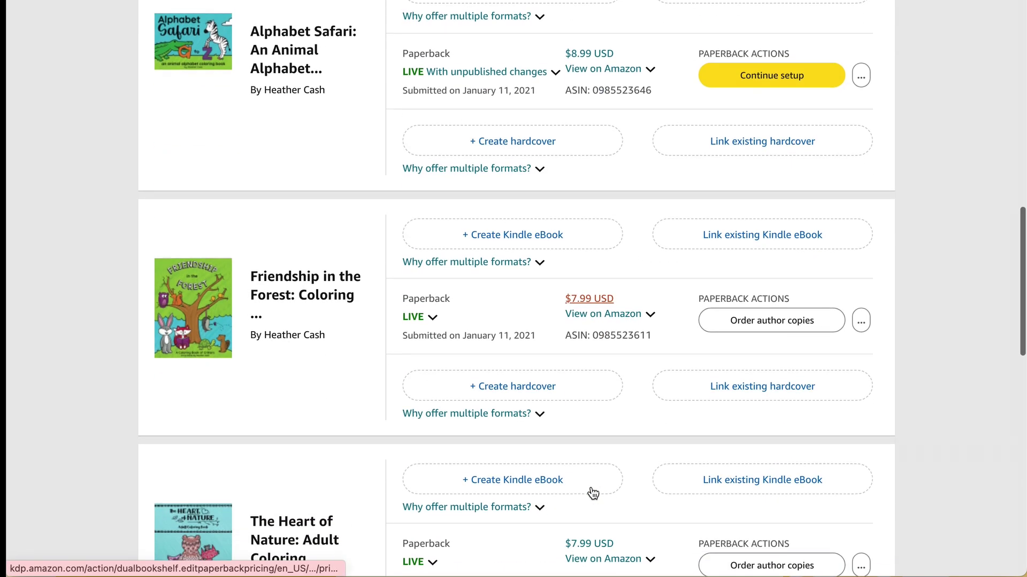
{"action": "scroll", "coordinate": [592, 493], "scroll_direction": "up", "scroll_amount": 6}
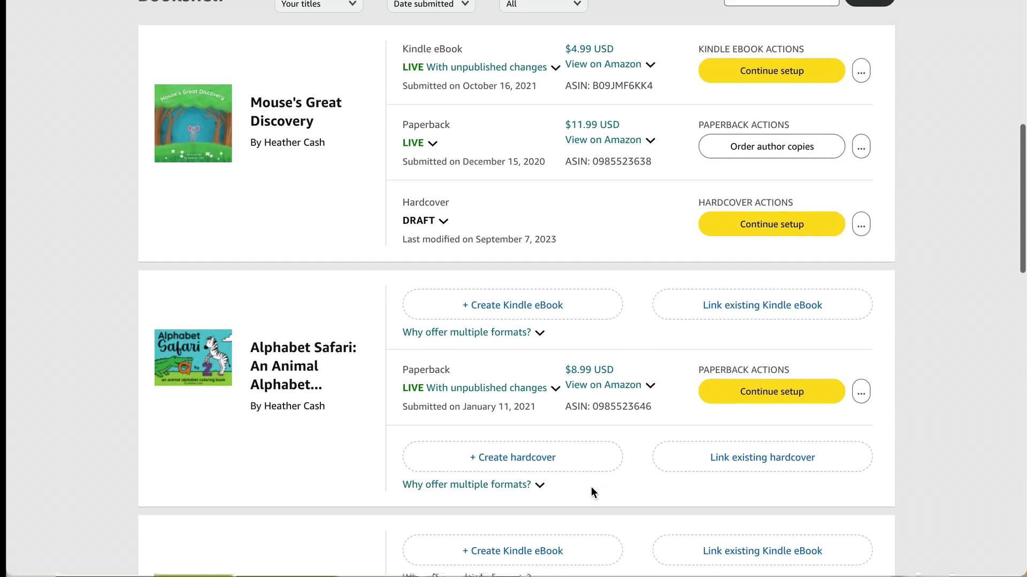
{"action": "scroll", "coordinate": [935, 297], "scroll_direction": "up", "scroll_amount": 5}
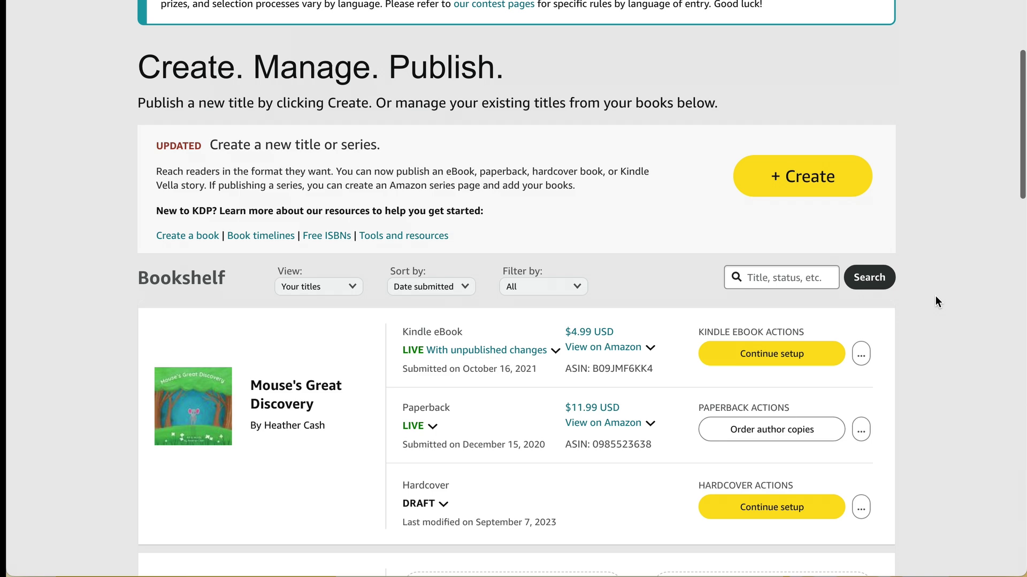
{"action": "scroll", "coordinate": [935, 296], "scroll_direction": "up", "scroll_amount": 3}
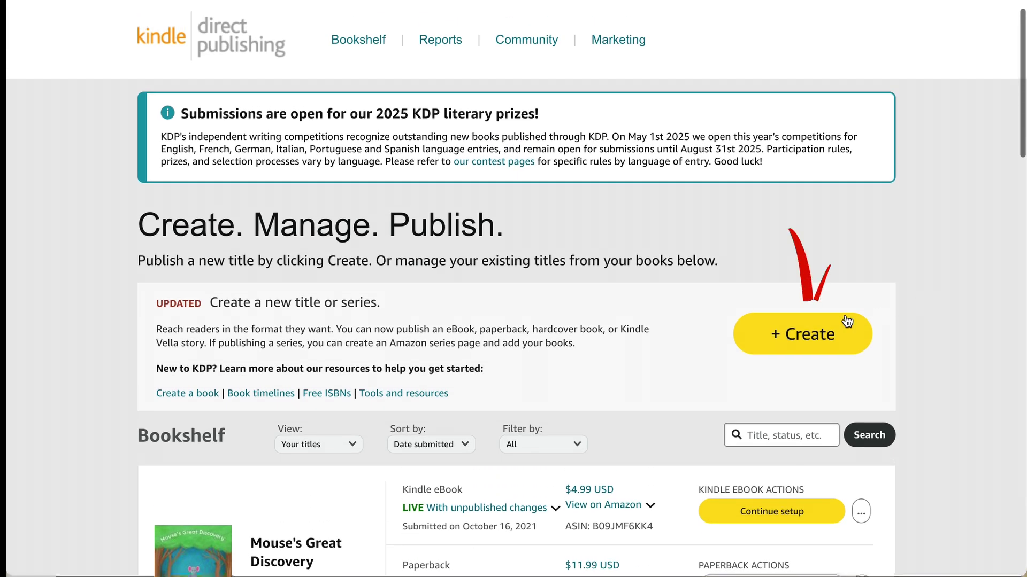
Step: Create a new Kindle eBook and enter the title 'Platty's Perfect Day'
{"action": "left_click", "coordinate": [804, 336]}
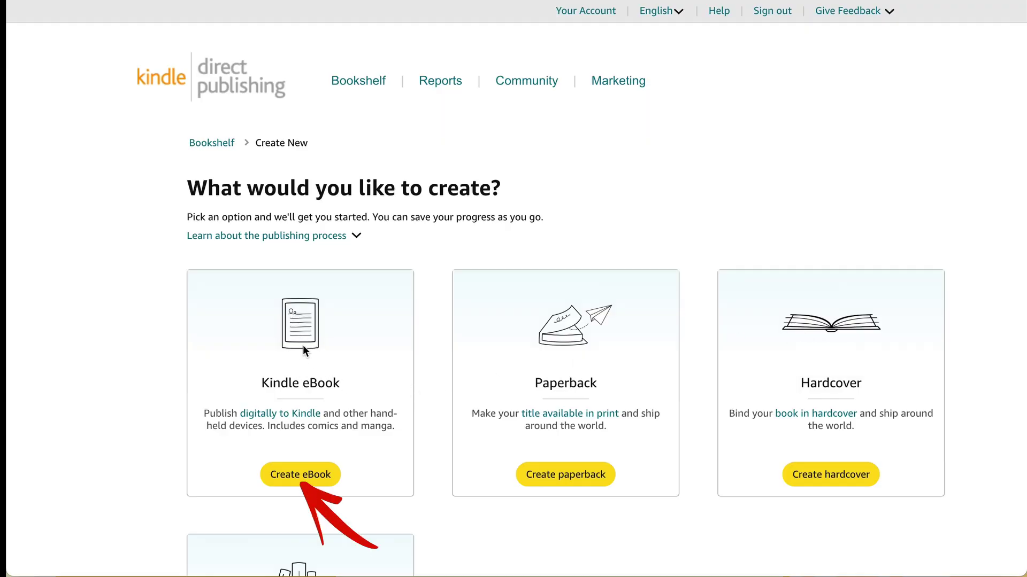
{"action": "left_click", "coordinate": [299, 476]}
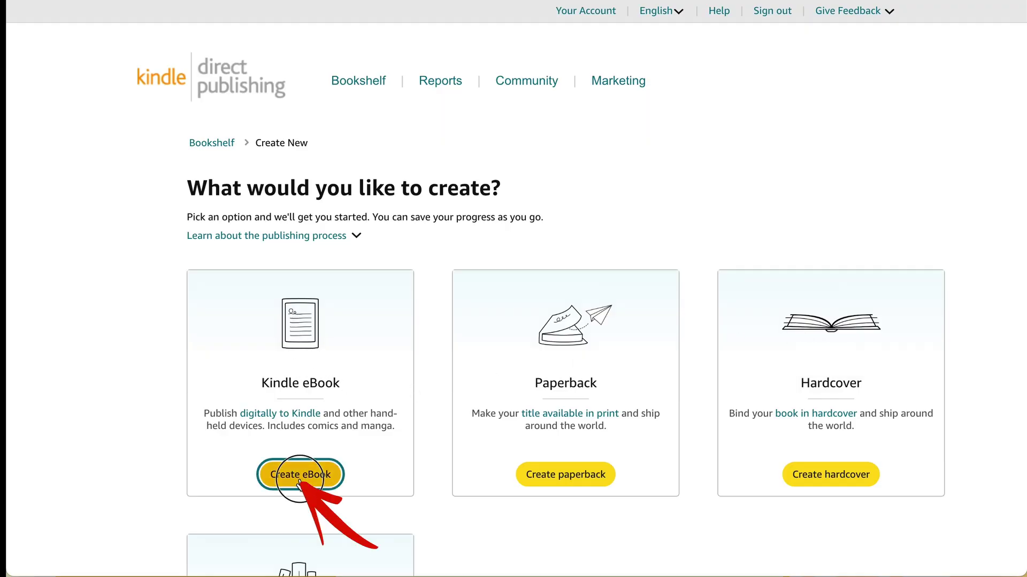
{"action": "scroll", "coordinate": [412, 345], "scroll_direction": "down", "scroll_amount": 3}
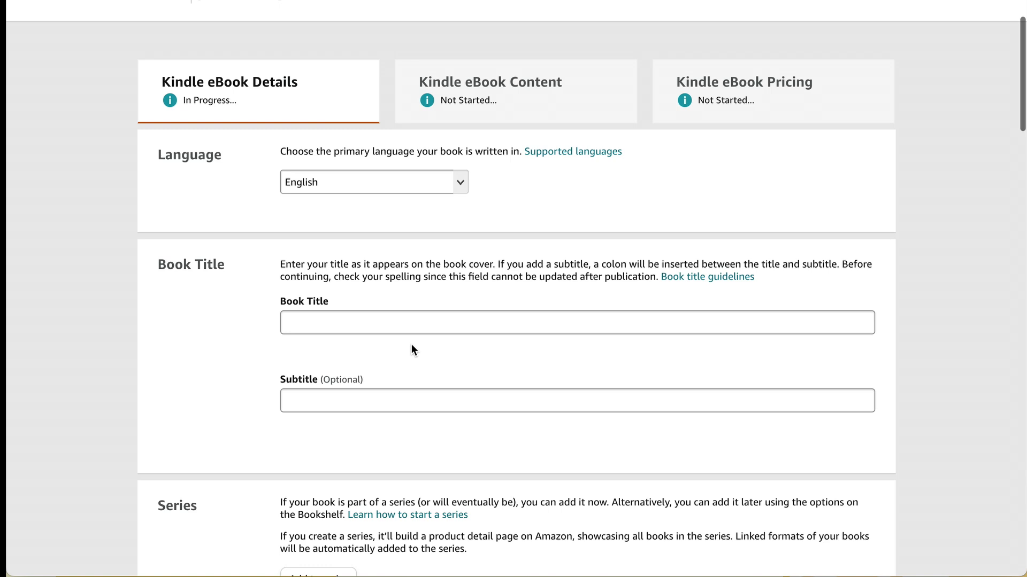
{"action": "left_click", "coordinate": [385, 273]}
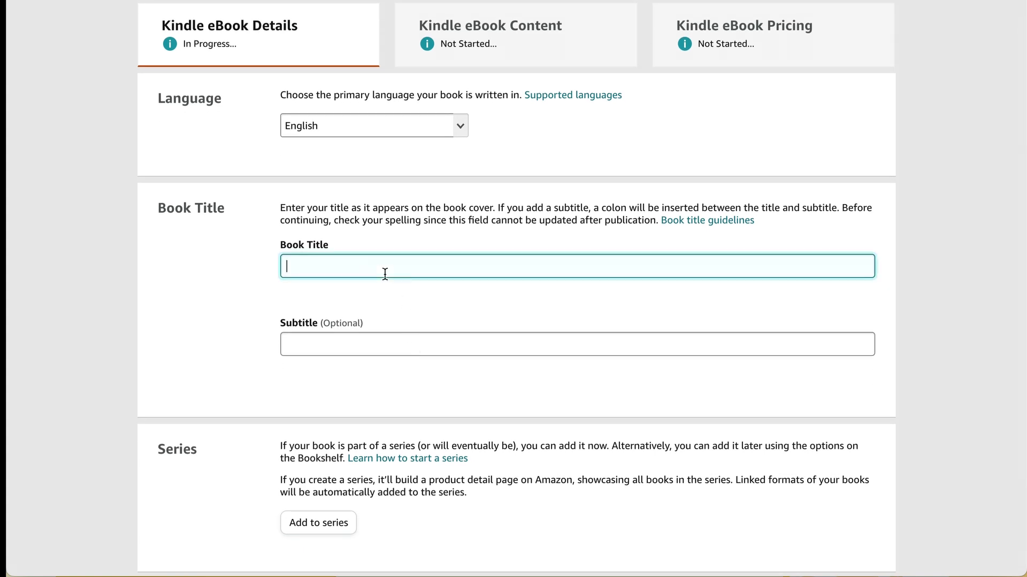
{"action": "type", "text": "Platty's Perfect Day"}
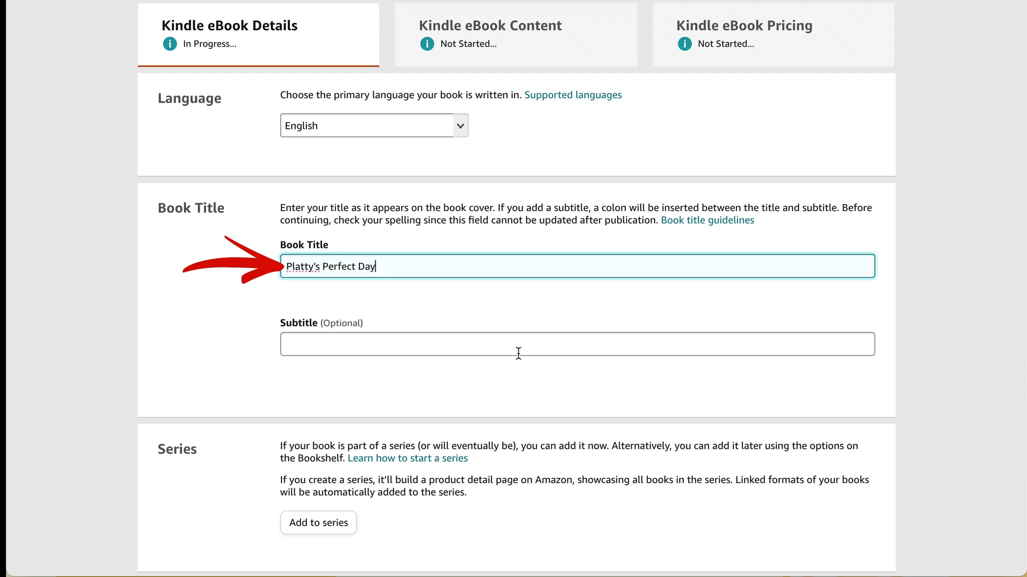
{"action": "scroll", "coordinate": [518, 353], "scroll_direction": "down", "scroll_amount": 4}
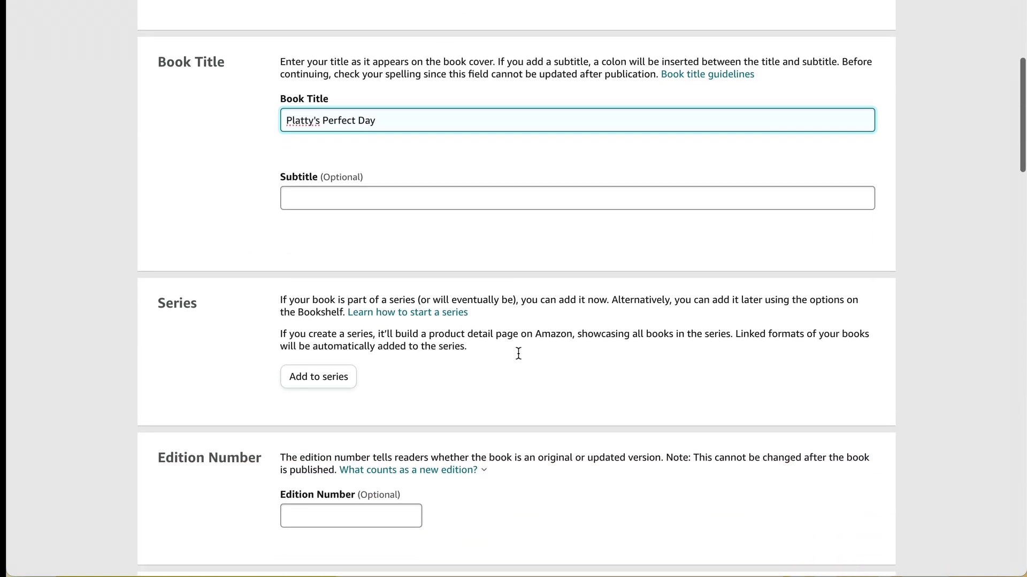
{"action": "left_click", "coordinate": [467, 152]}
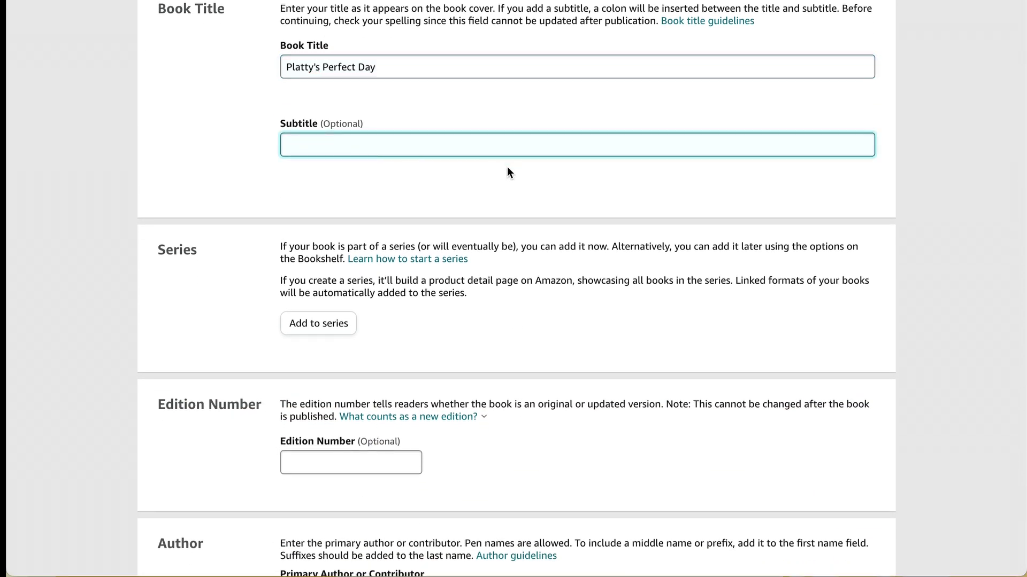
{"action": "scroll", "coordinate": [509, 169], "scroll_direction": "down", "scroll_amount": 3}
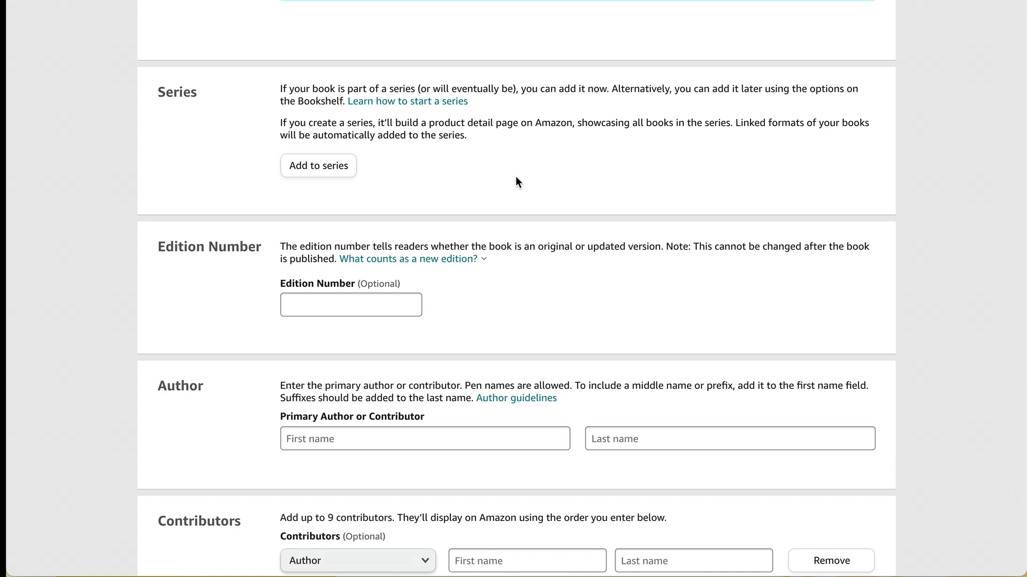
{"action": "scroll", "coordinate": [516, 176], "scroll_direction": "down", "scroll_amount": 3}
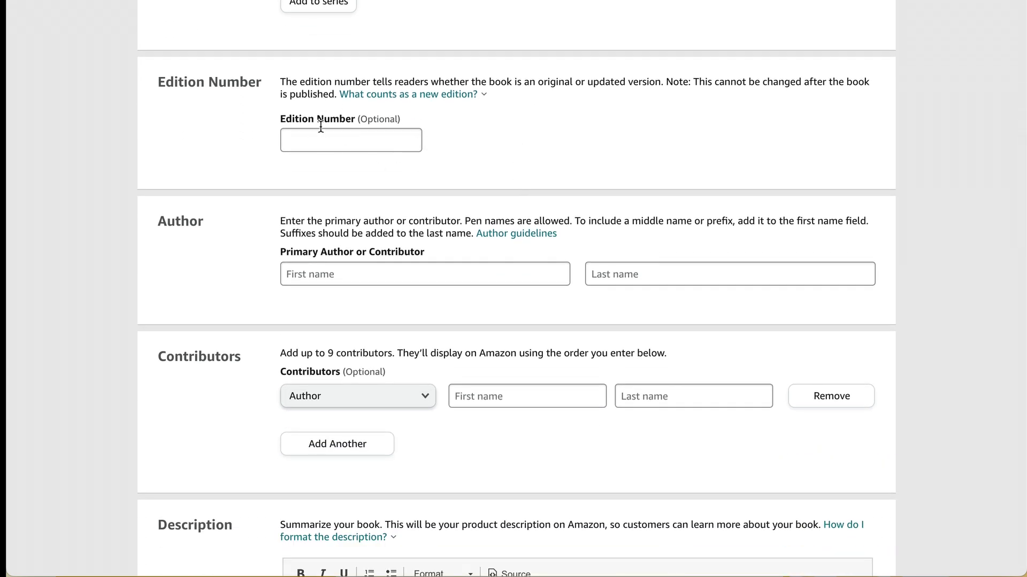
{"action": "scroll", "coordinate": [464, 151], "scroll_direction": "down", "scroll_amount": 2}
Step: Fill in the primary author's first and last name
{"action": "left_click", "coordinate": [464, 149]}
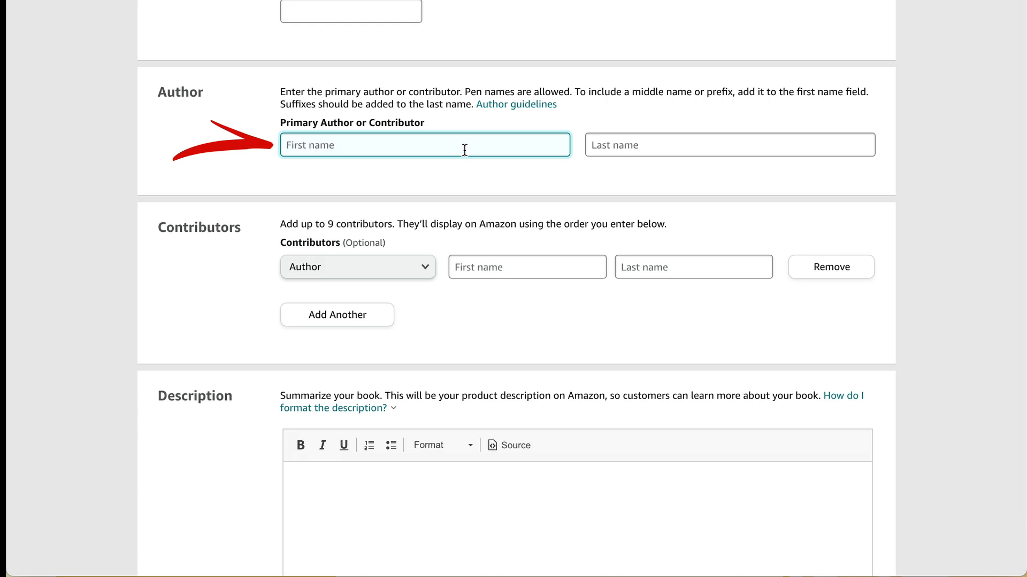
{"action": "type", "text": "Heather"}
{"action": "key", "text": "Tab"}
{"action": "type", "text": "C"}
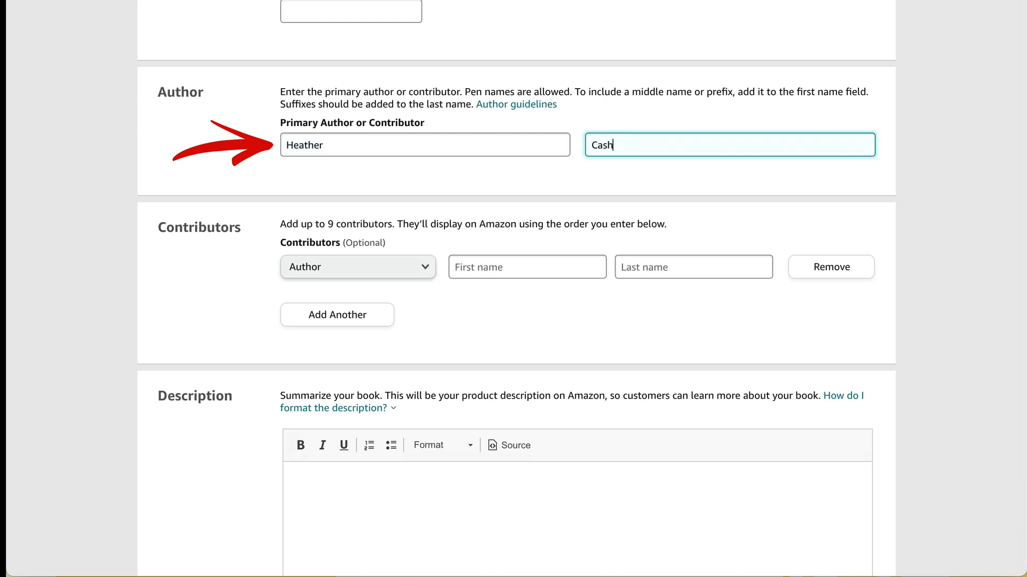
{"action": "scroll", "coordinate": [447, 220], "scroll_direction": "down", "scroll_amount": 5}
{"action": "left_click", "coordinate": [417, 216]}
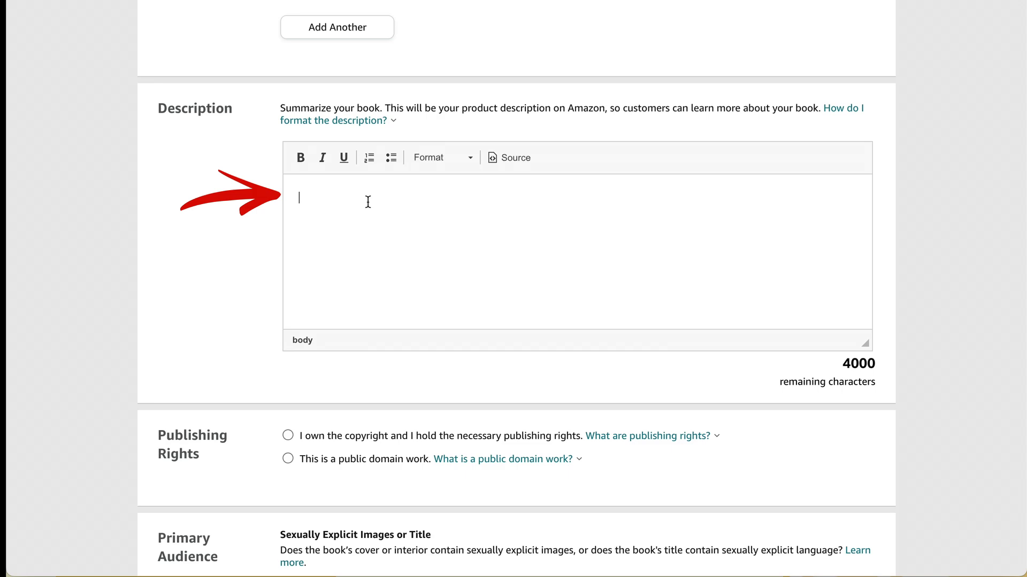
Step: Paste in the book description, declare you own the copyright, and mark the content not explicit
{"action": "type", "text": "Platty's Perfect Day is a story that celebrates quiet living and a calm, introverted lifestyle.  A warm cup of tea. Your favorite chair. A colorful puzzle. These are the things that make life cozy.  Platty the Platypus is a simple creature who likes to take time to enjoy the simple things in life. He treasures the time he has to himself.  Although his friends in the forest ask him to spend time with them, he always takes time for himself first - and when he's ready, he'll come out to play!"}
{"action": "scroll", "coordinate": [200, 299], "scroll_direction": "down", "scroll_amount": 4}
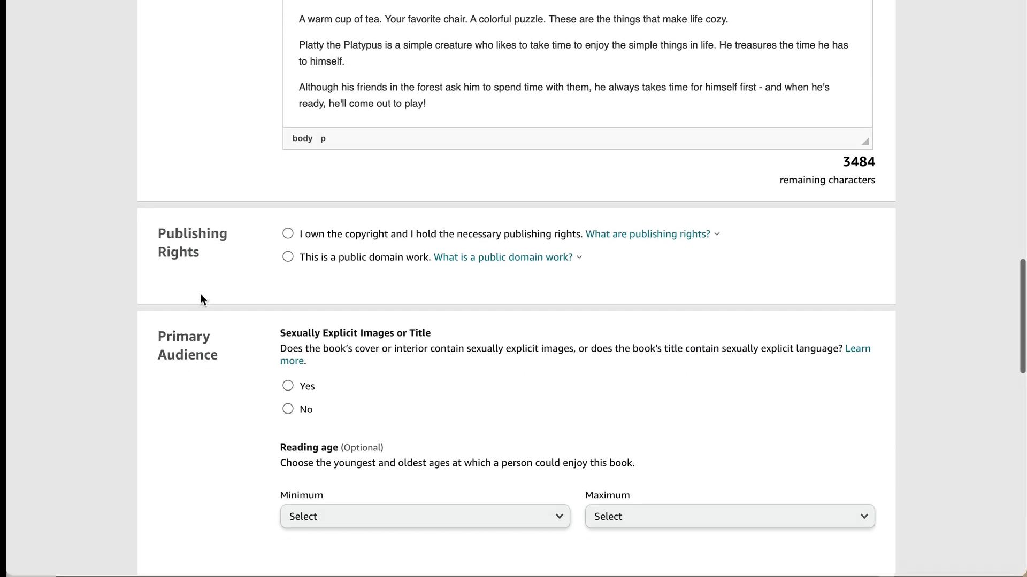
{"action": "scroll", "coordinate": [200, 294], "scroll_direction": "down", "scroll_amount": 1}
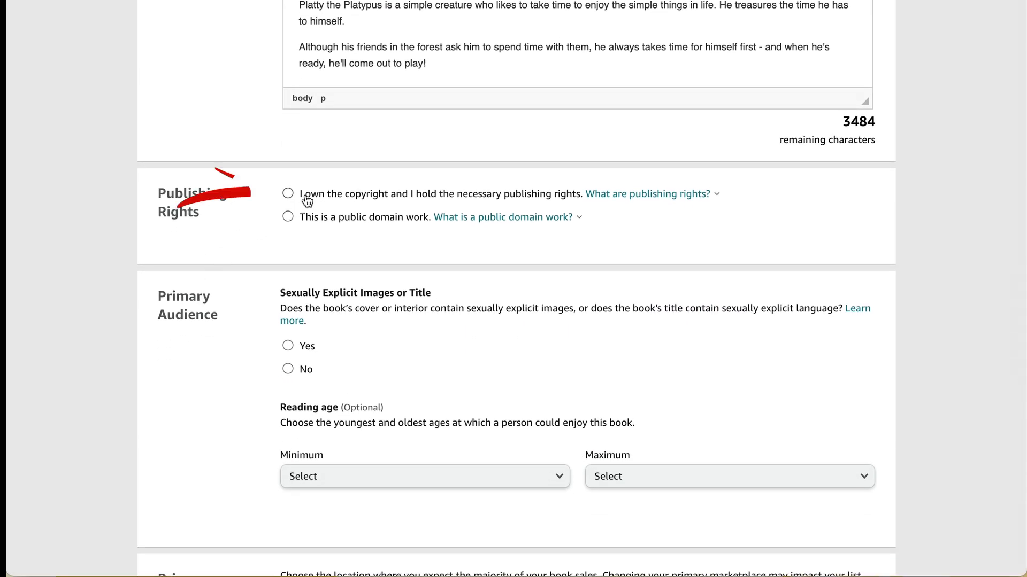
{"action": "left_click", "coordinate": [307, 201]}
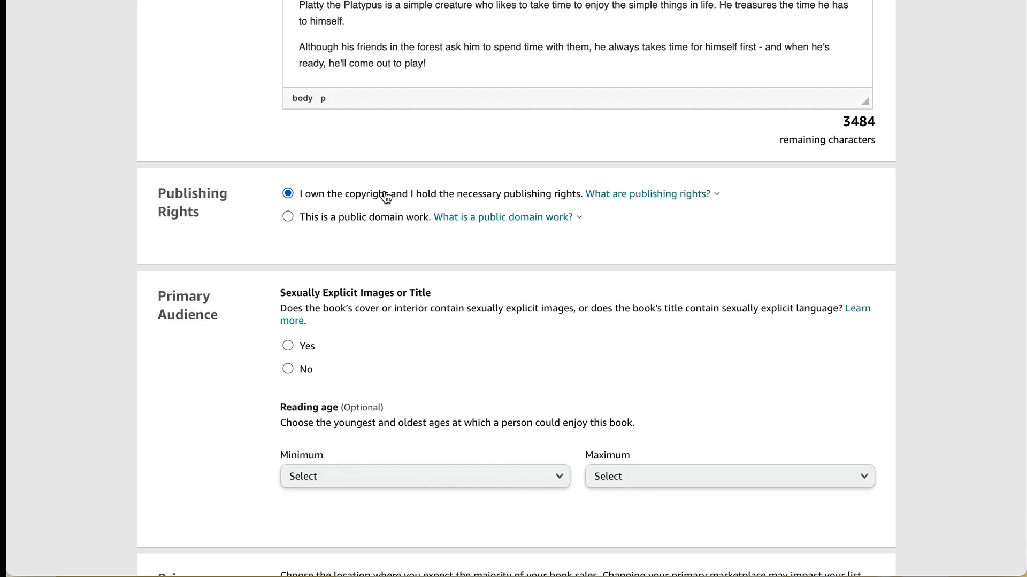
{"action": "scroll", "coordinate": [386, 198], "scroll_direction": "down", "scroll_amount": 3}
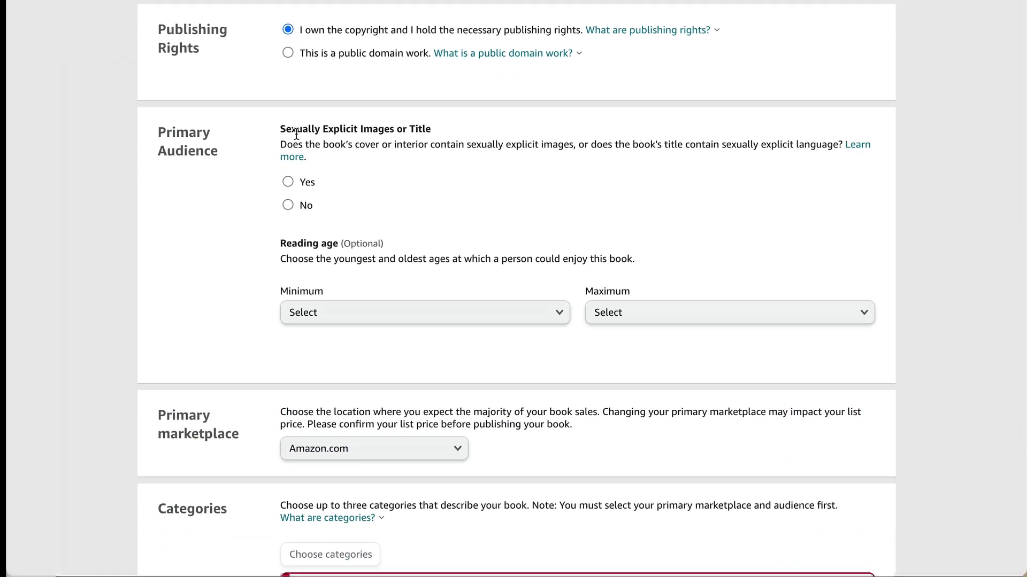
{"action": "left_click", "coordinate": [287, 206]}
Step: Set the reading age range to minimum 4 and maximum 10
{"action": "scroll", "coordinate": [466, 243], "scroll_direction": "down", "scroll_amount": 2}
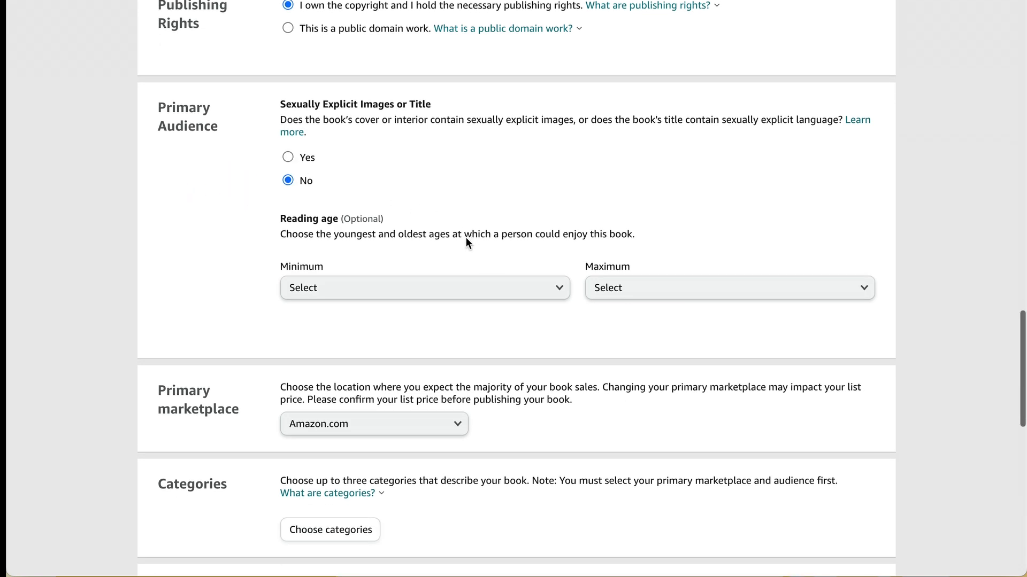
{"action": "left_click", "coordinate": [484, 234]}
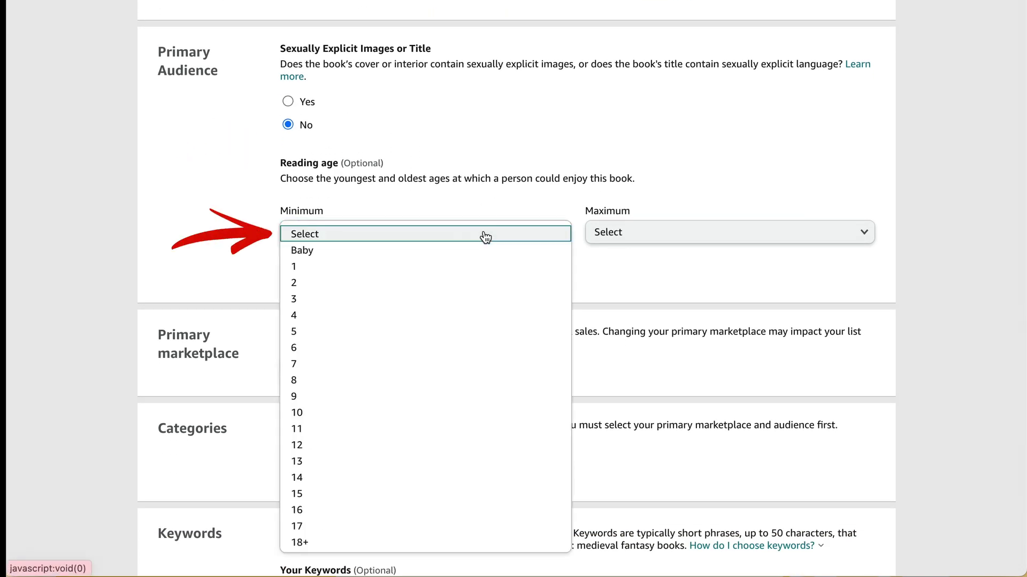
{"action": "left_click", "coordinate": [471, 317]}
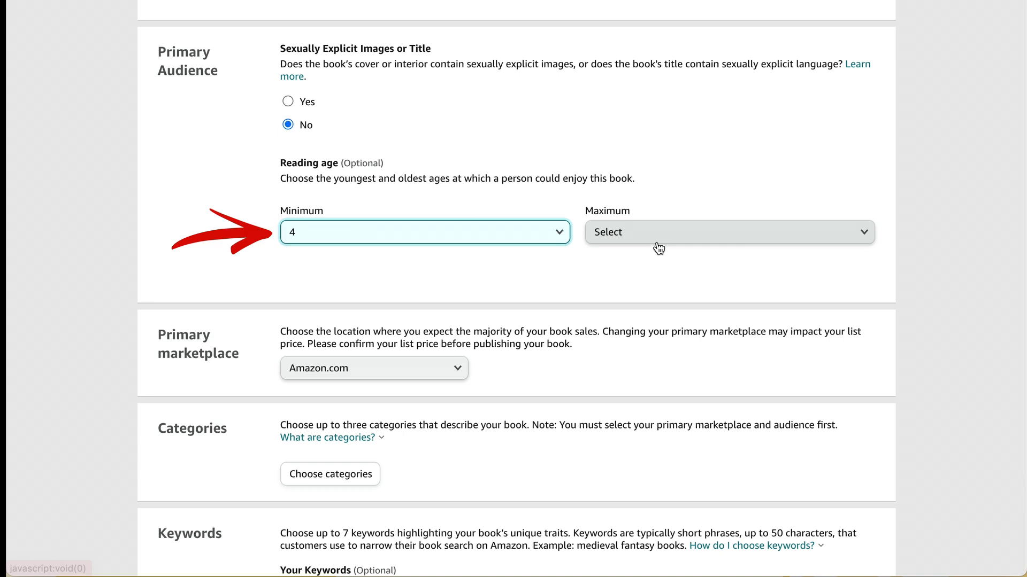
{"action": "left_click", "coordinate": [594, 240]}
{"action": "left_click", "coordinate": [657, 354]}
{"action": "scroll", "coordinate": [632, 301], "scroll_direction": "down", "scroll_amount": 1}
{"action": "scroll", "coordinate": [632, 301], "scroll_direction": "down", "scroll_amount": 3}
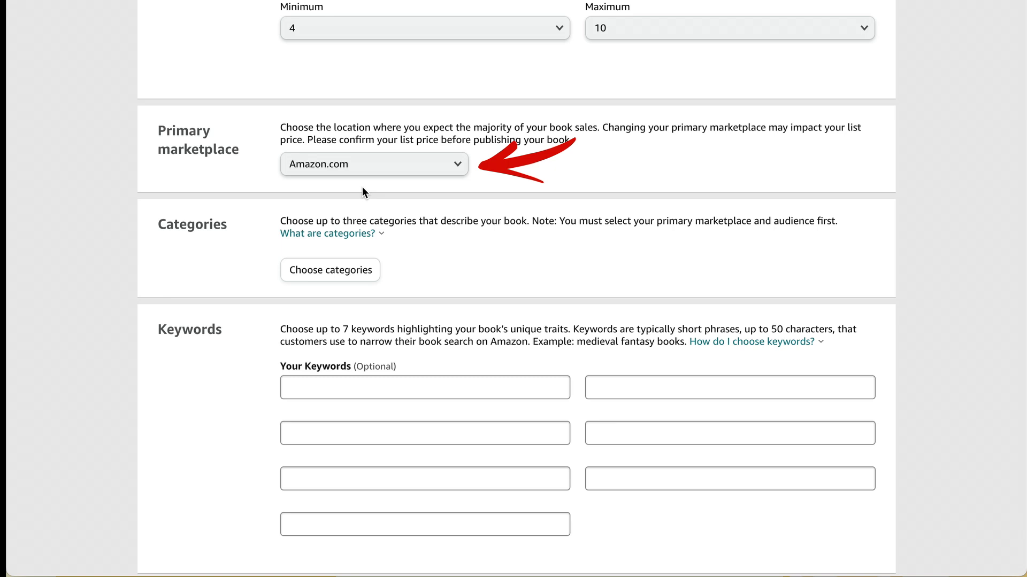
{"action": "scroll", "coordinate": [396, 162], "scroll_direction": "down", "scroll_amount": 2}
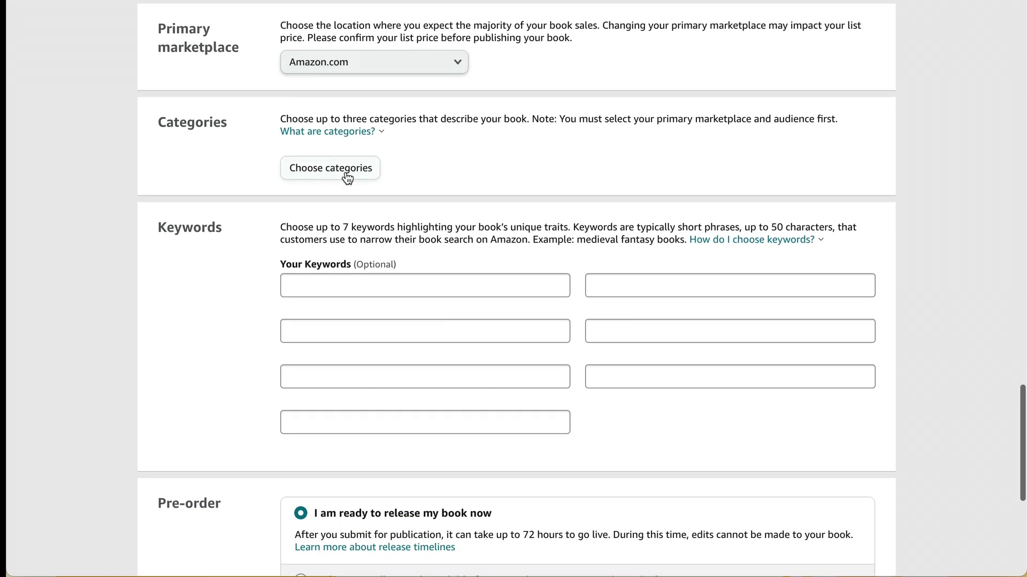
Step: Keep the first placement as Children's eBooks › Growing Up › Emotions & Feelings, Fiction
{"action": "left_click", "coordinate": [344, 176]}
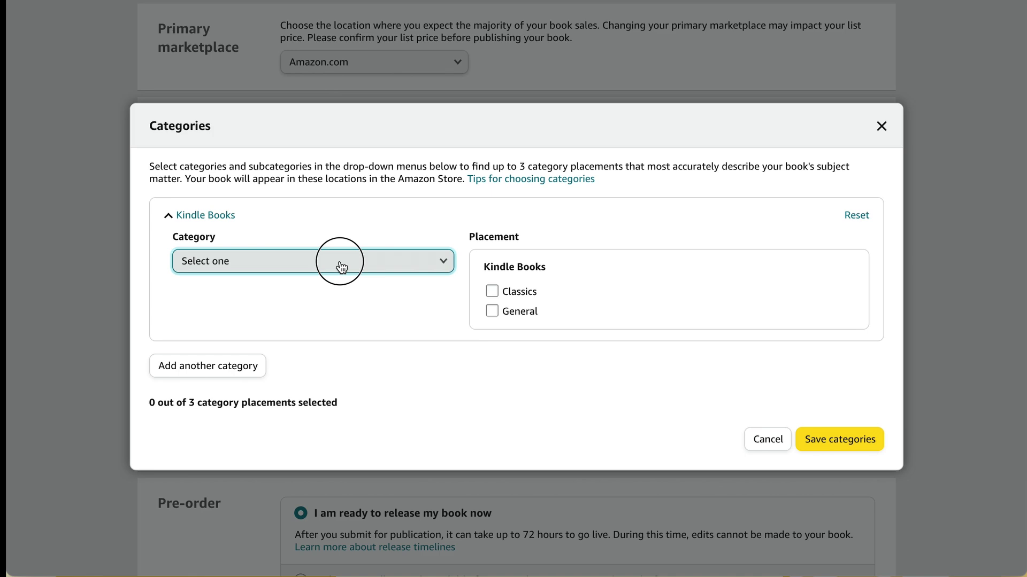
{"action": "left_click", "coordinate": [339, 265]}
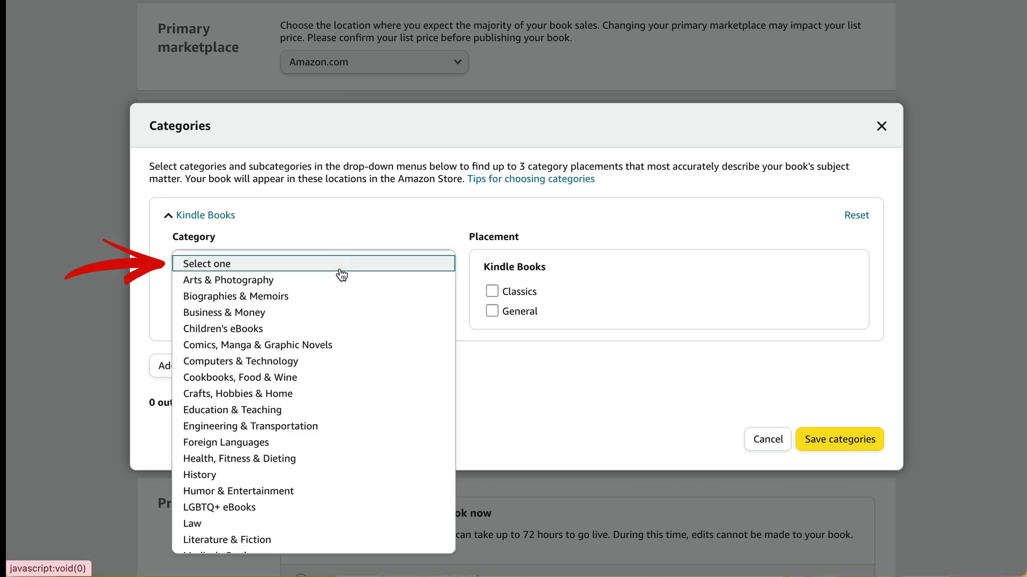
{"action": "left_click", "coordinate": [340, 330]}
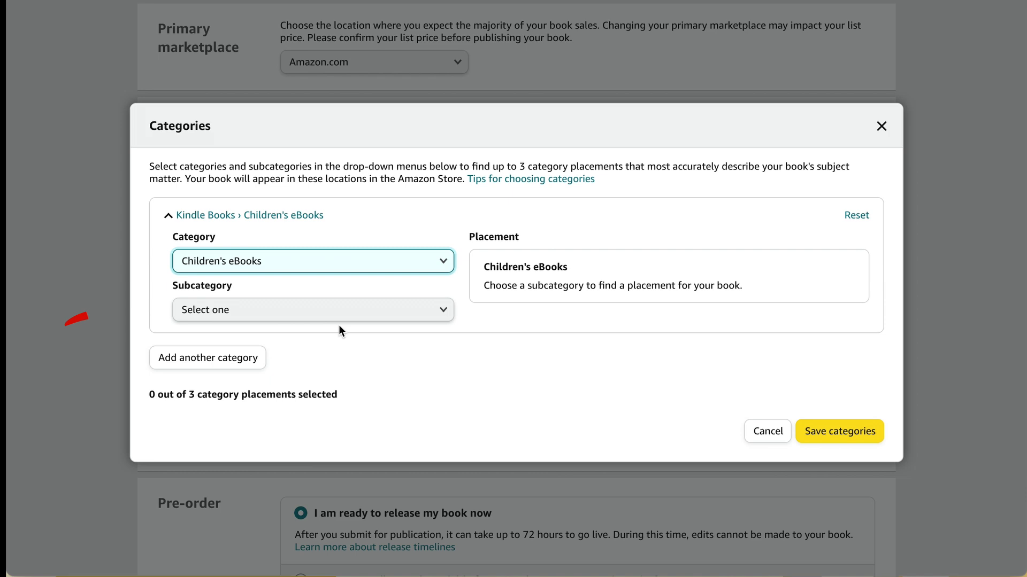
{"action": "left_click", "coordinate": [331, 320]}
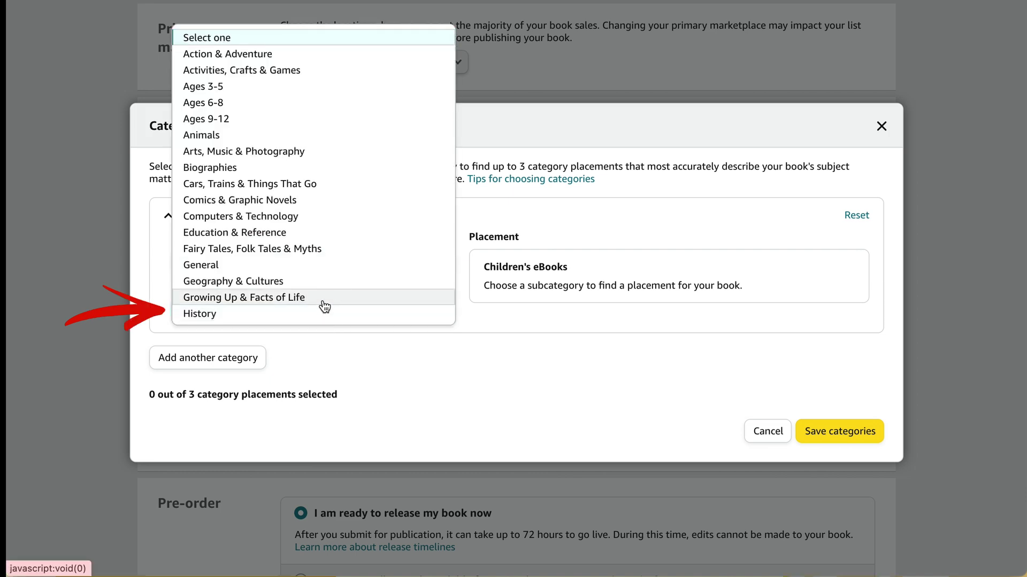
{"action": "left_click", "coordinate": [324, 299]}
{"action": "left_click", "coordinate": [326, 364]}
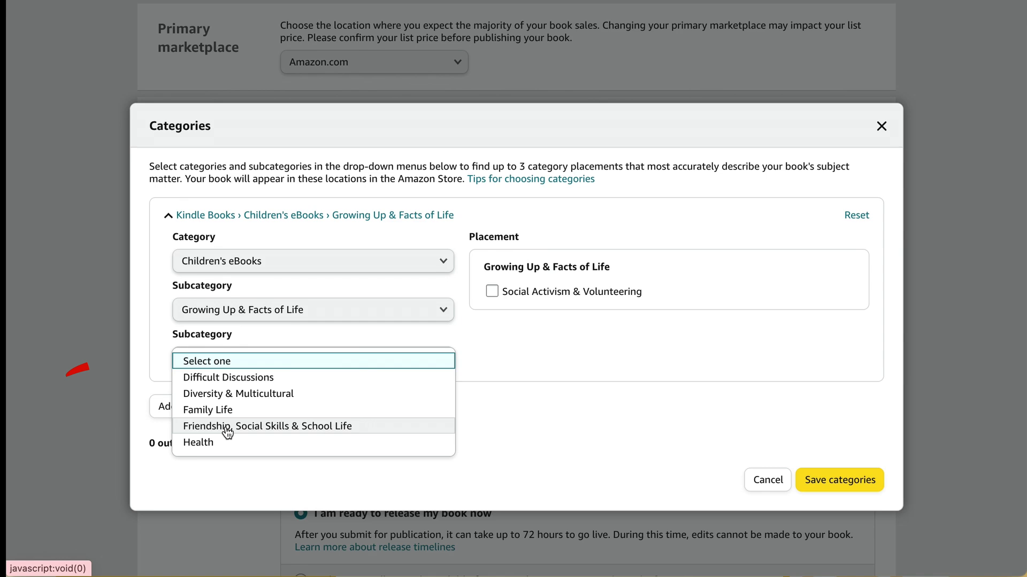
{"action": "left_click", "coordinate": [348, 430]}
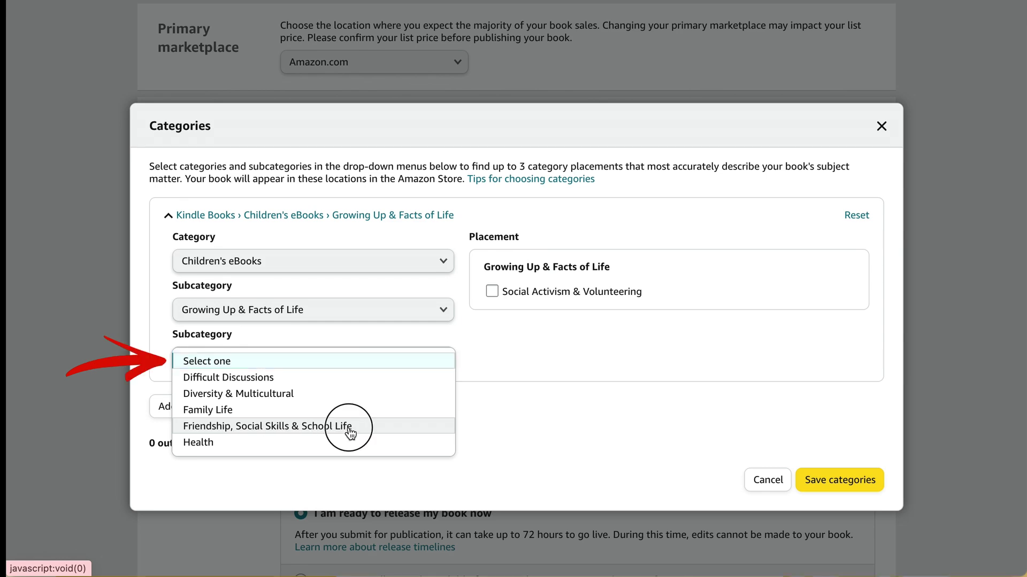
{"action": "left_click", "coordinate": [417, 409]}
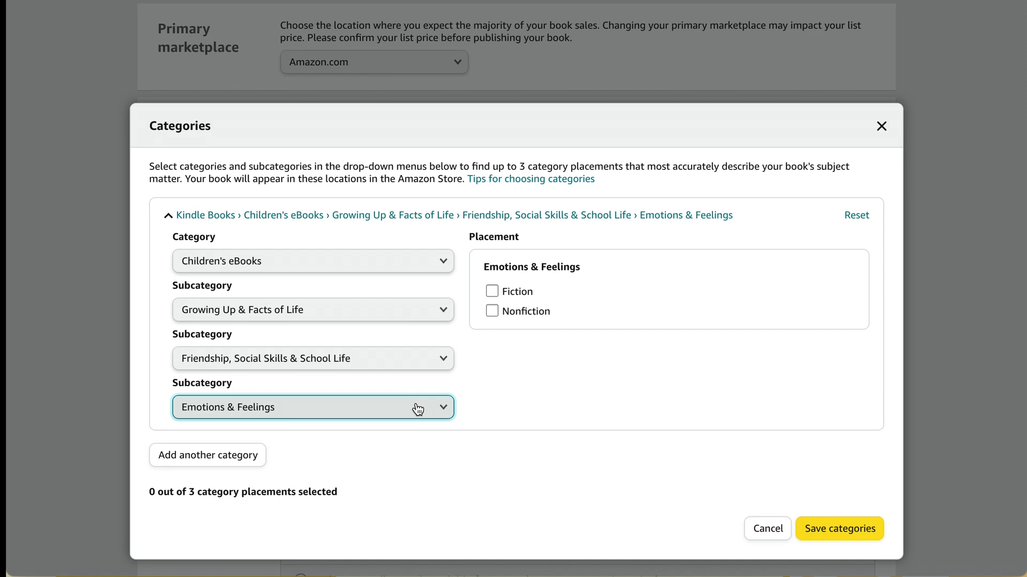
{"action": "left_click", "coordinate": [418, 410]}
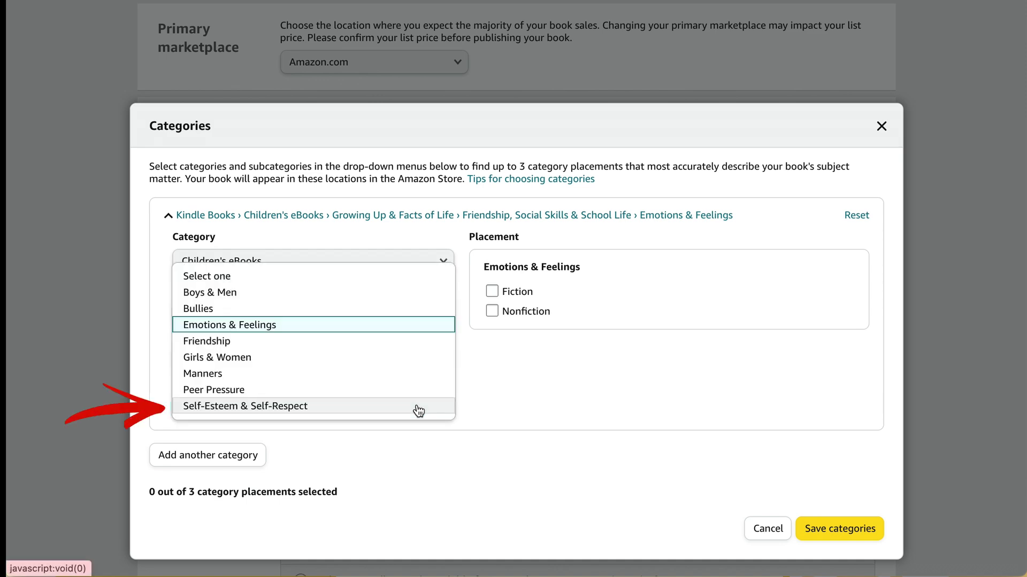
{"action": "left_click", "coordinate": [424, 325]}
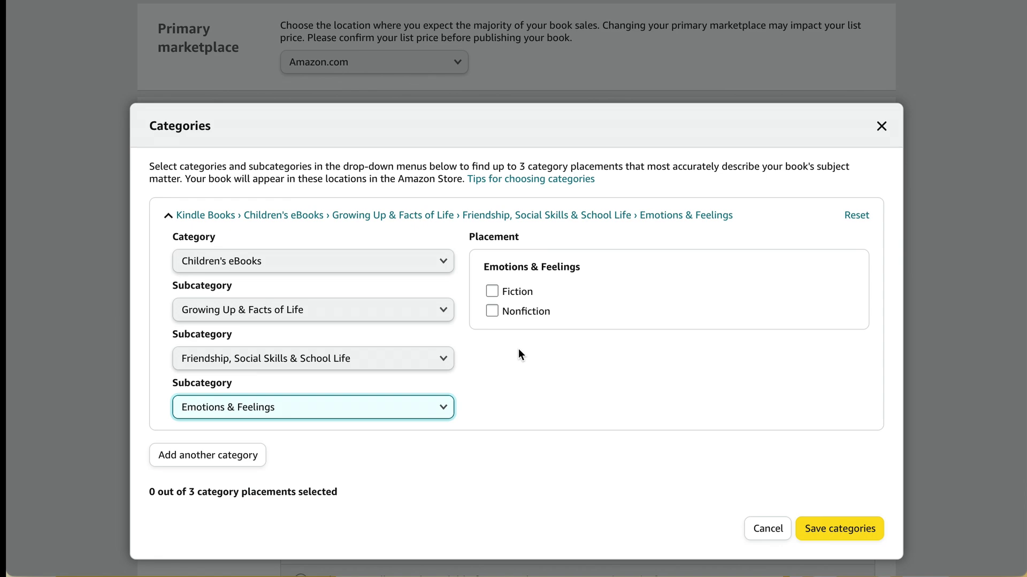
{"action": "left_click", "coordinate": [492, 292]}
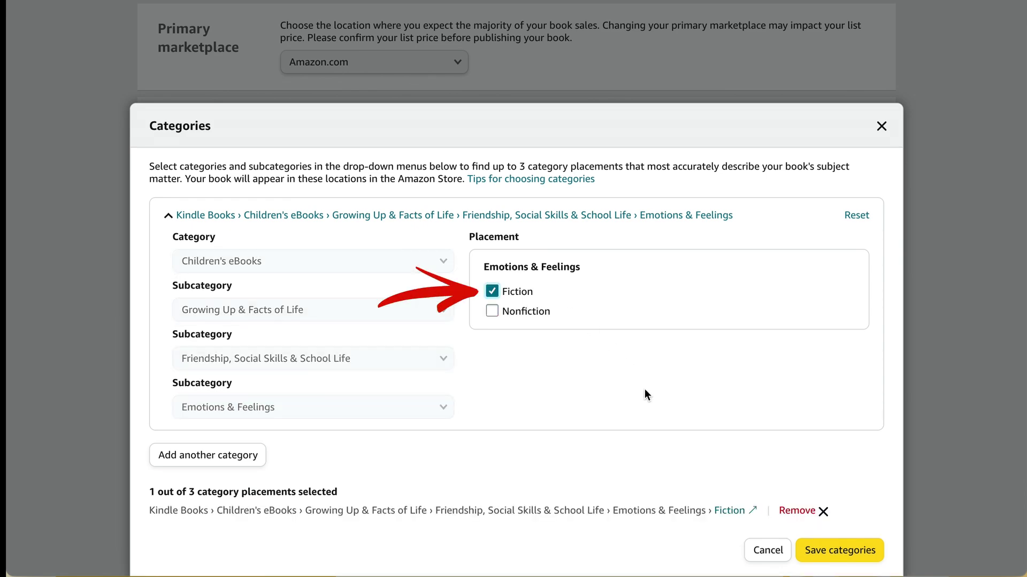
Step: Add a second placement: Children's eBooks › Growing Up › Friendship, Social Skills › Friendship, Fiction
{"action": "left_click", "coordinate": [240, 456]}
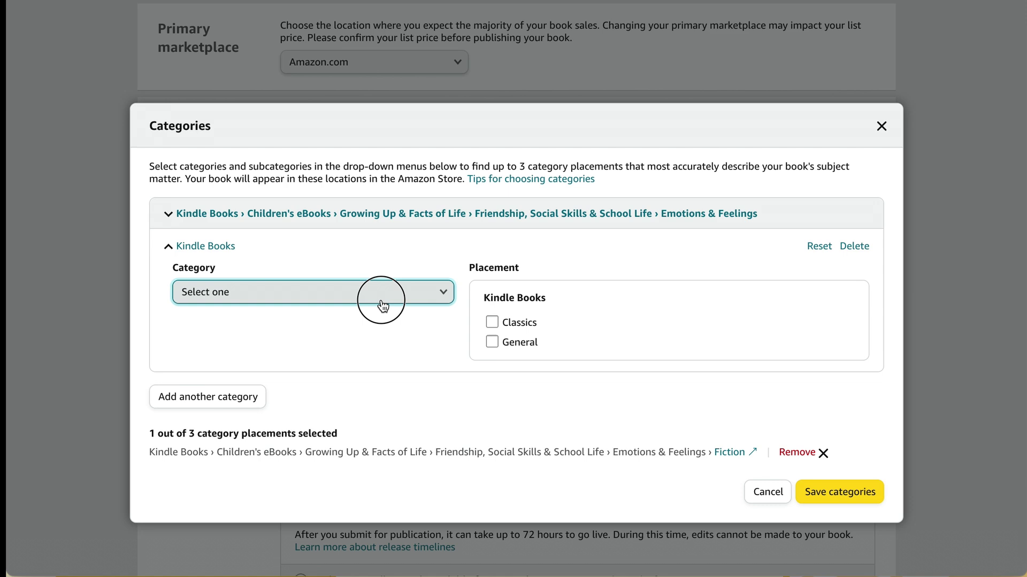
{"action": "left_click", "coordinate": [378, 303]}
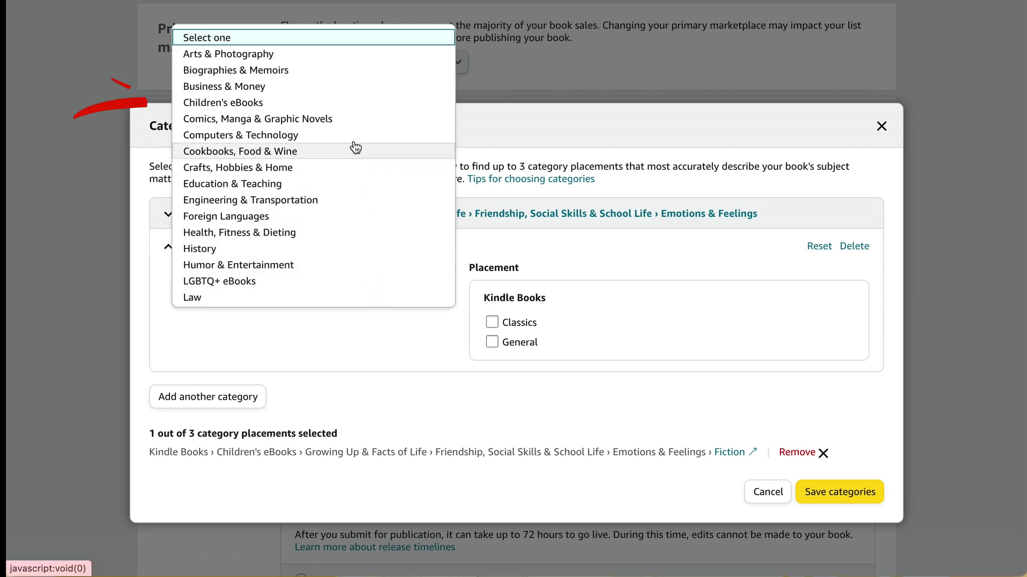
{"action": "left_click", "coordinate": [342, 103]}
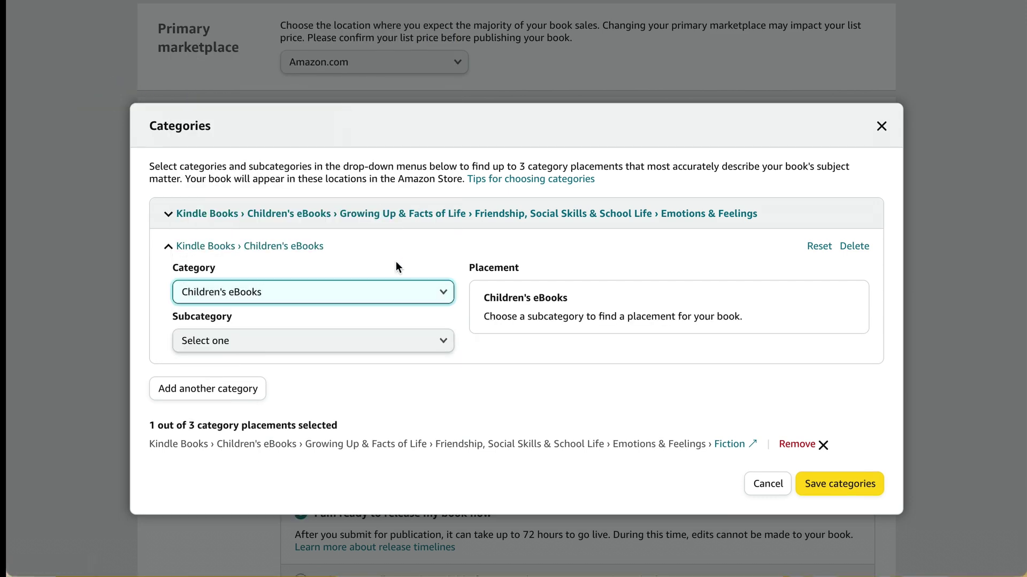
{"action": "left_click", "coordinate": [401, 345]}
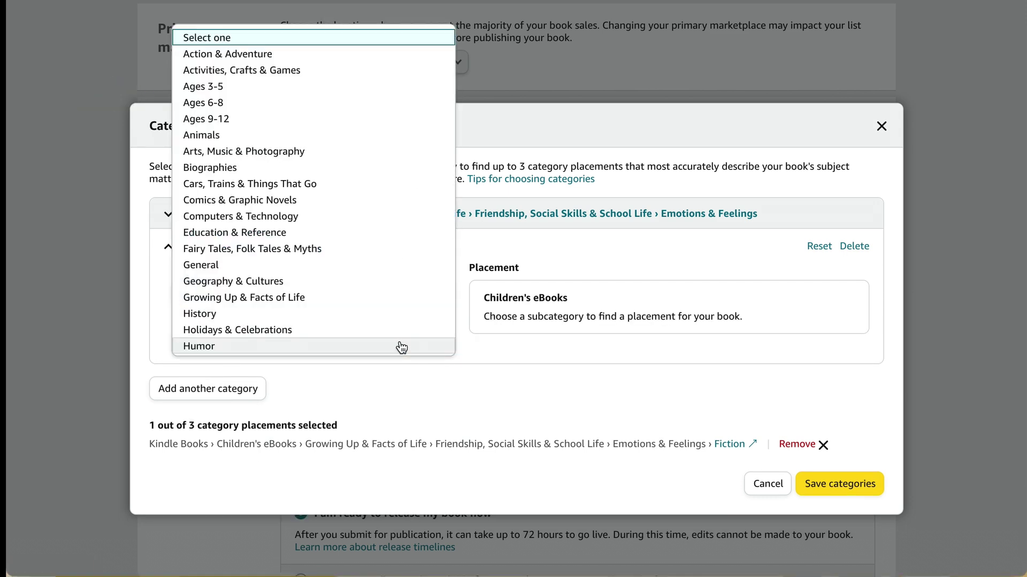
{"action": "left_click", "coordinate": [368, 304]}
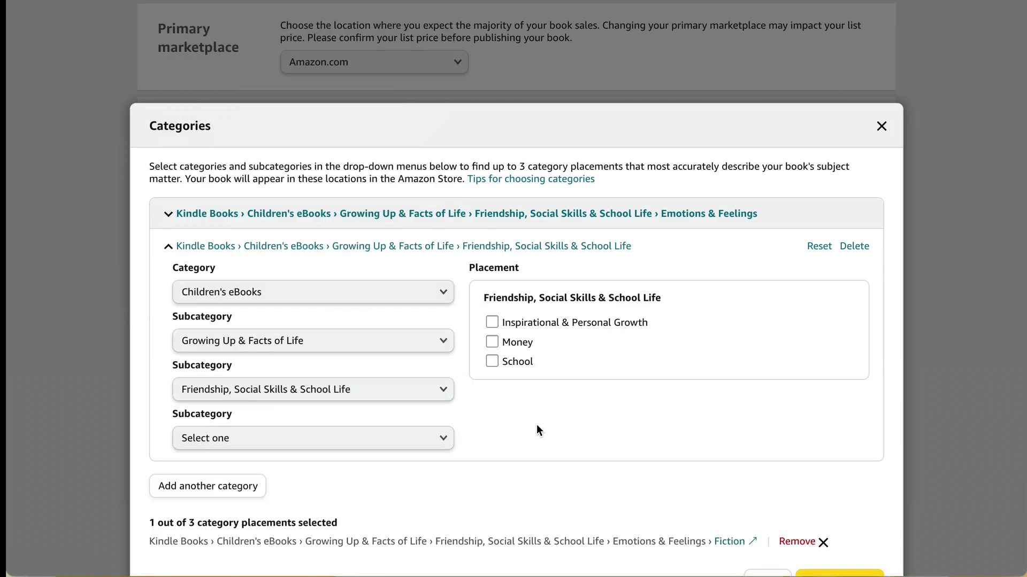
{"action": "left_click", "coordinate": [434, 390]}
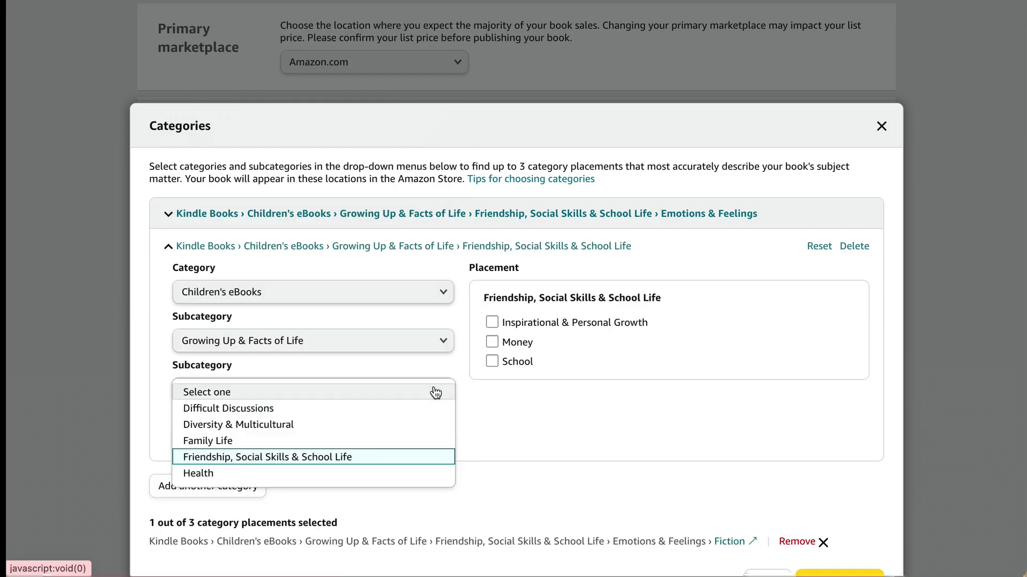
{"action": "left_click", "coordinate": [420, 465]}
{"action": "left_click", "coordinate": [403, 444]}
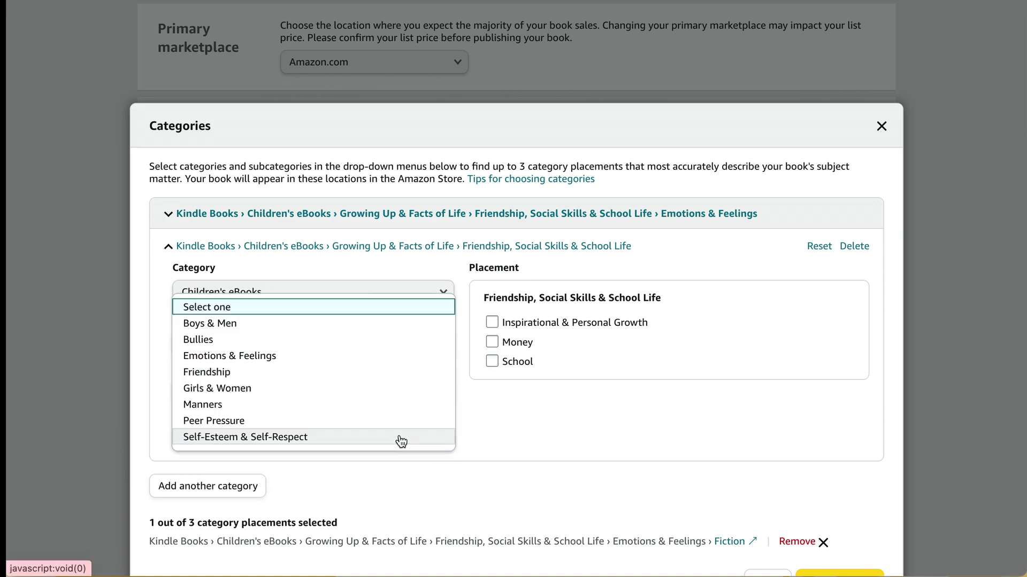
{"action": "left_click", "coordinate": [370, 373]}
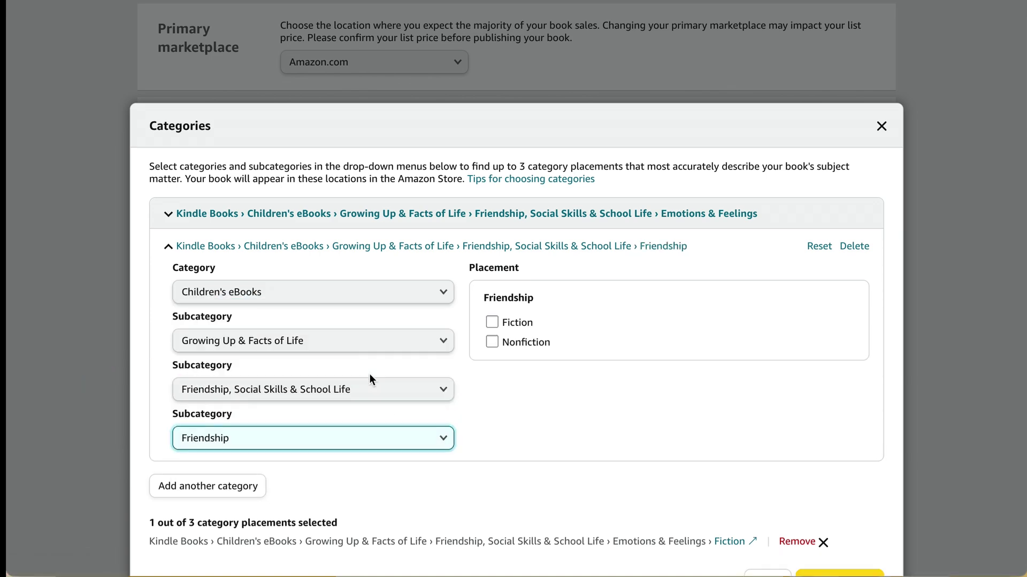
{"action": "left_click", "coordinate": [492, 323]}
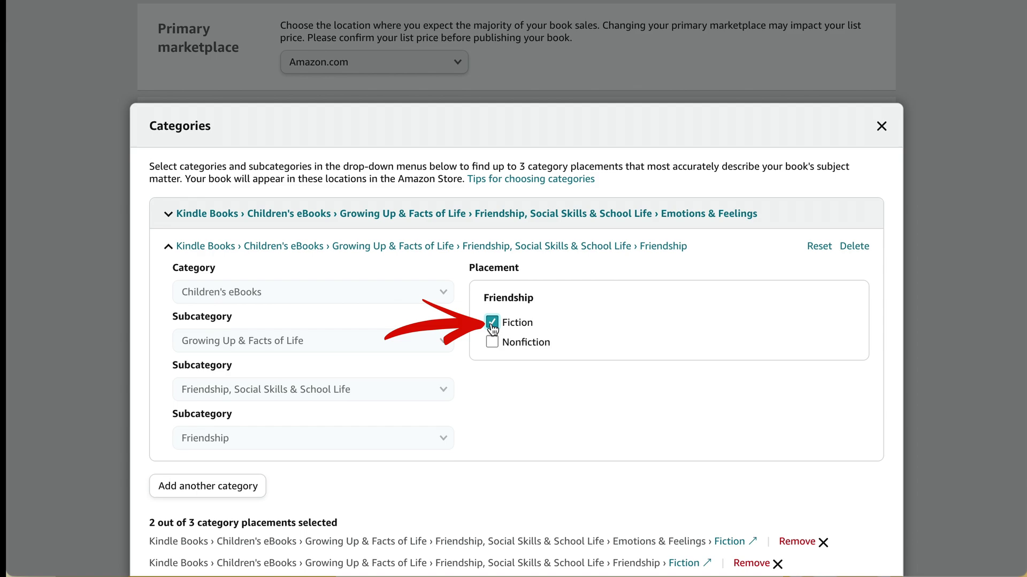
Step: Add a third placement: Children's eBooks › Animals › General, Fiction
{"action": "left_click", "coordinate": [238, 489]}
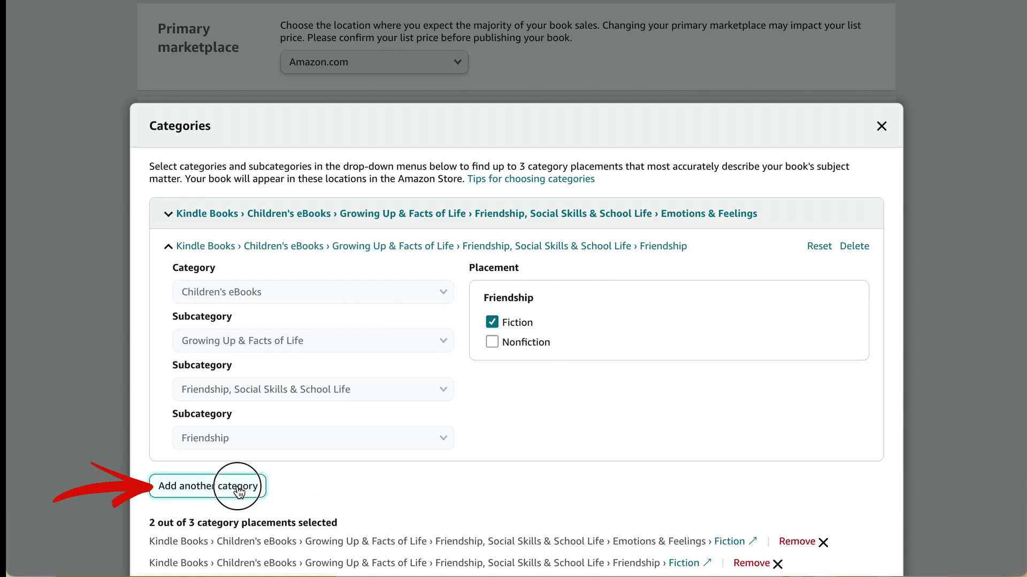
{"action": "left_click", "coordinate": [321, 323]}
{"action": "left_click", "coordinate": [394, 102]}
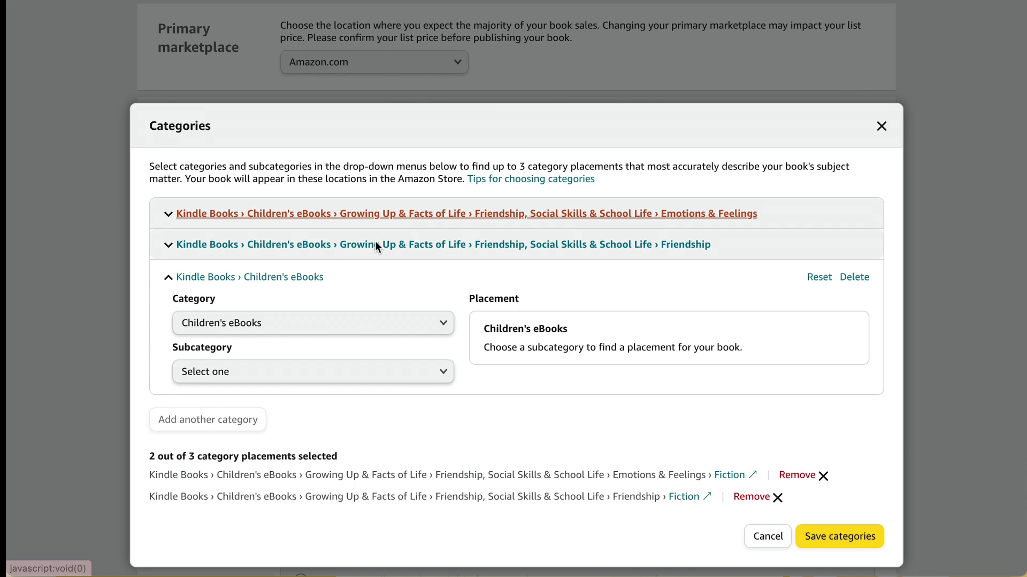
{"action": "left_click", "coordinate": [390, 371]}
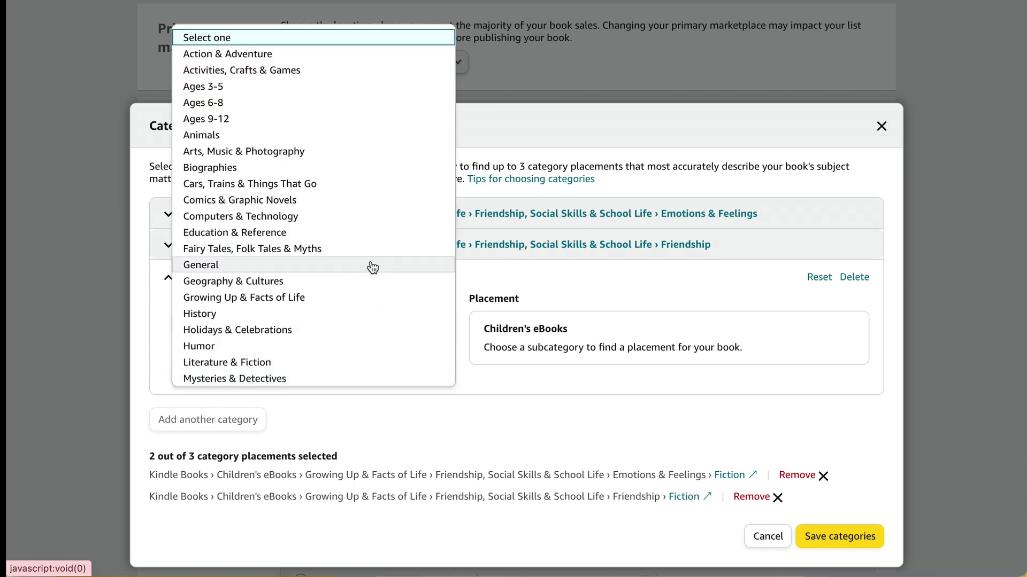
{"action": "left_click", "coordinate": [361, 137]}
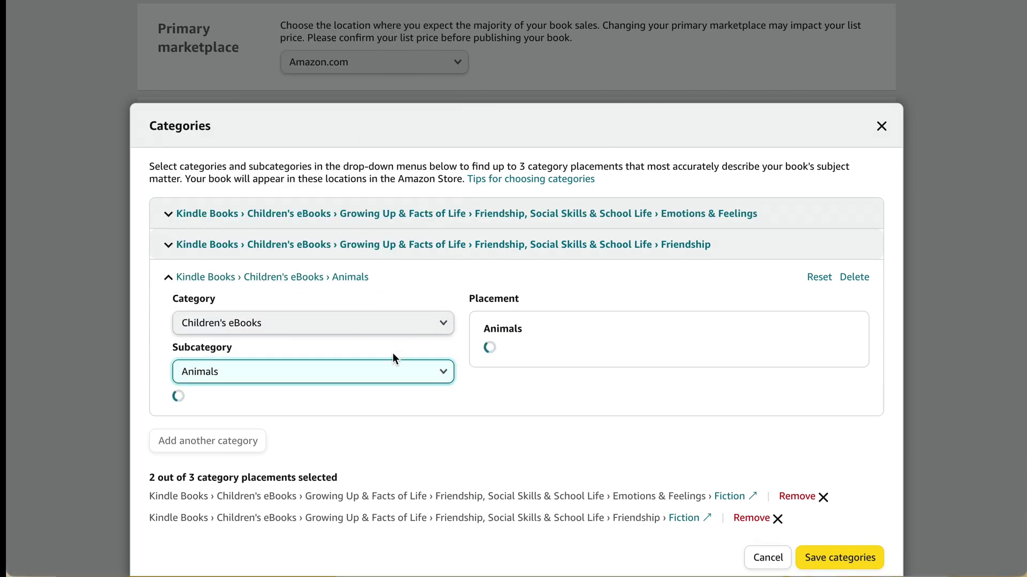
{"action": "left_click", "coordinate": [409, 427]}
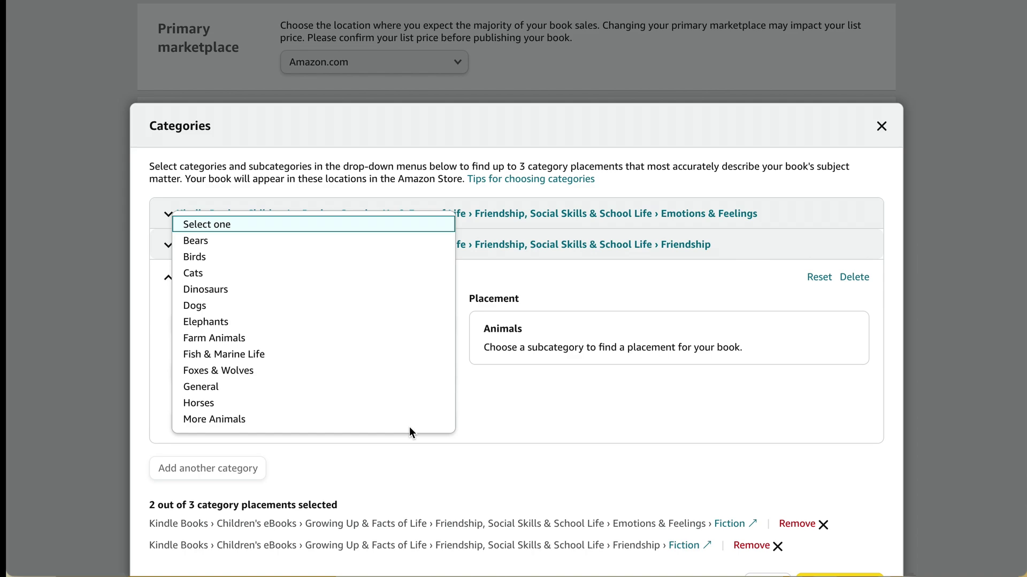
{"action": "left_click", "coordinate": [389, 420]}
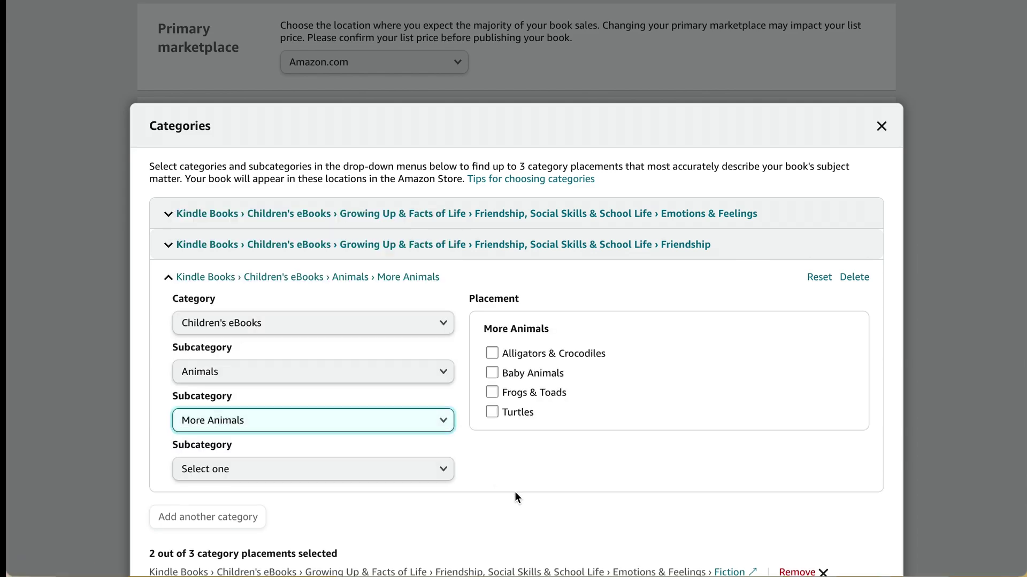
{"action": "scroll", "coordinate": [514, 492], "scroll_direction": "down", "scroll_amount": 2}
{"action": "left_click", "coordinate": [435, 382]}
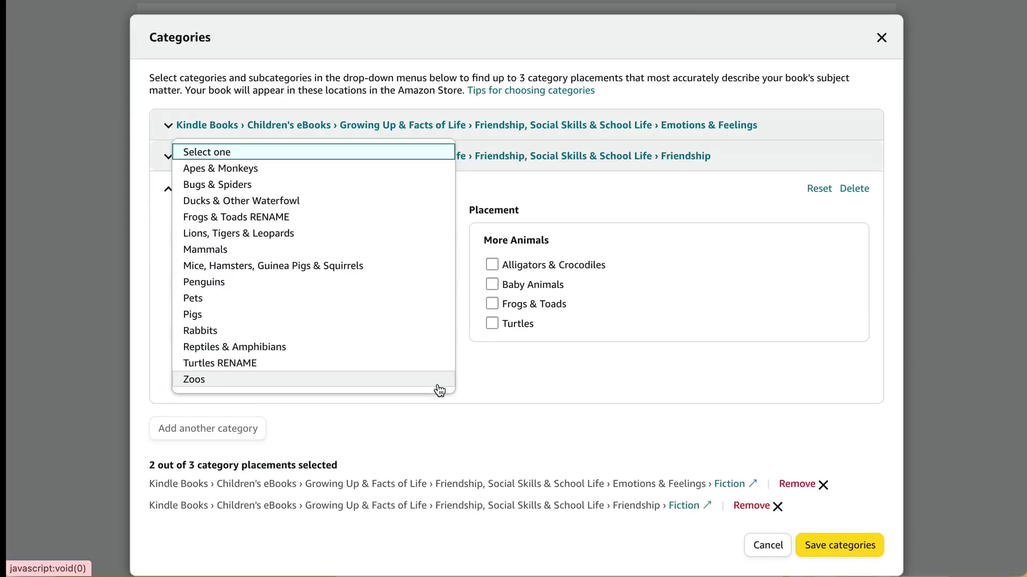
{"action": "left_click", "coordinate": [412, 331]}
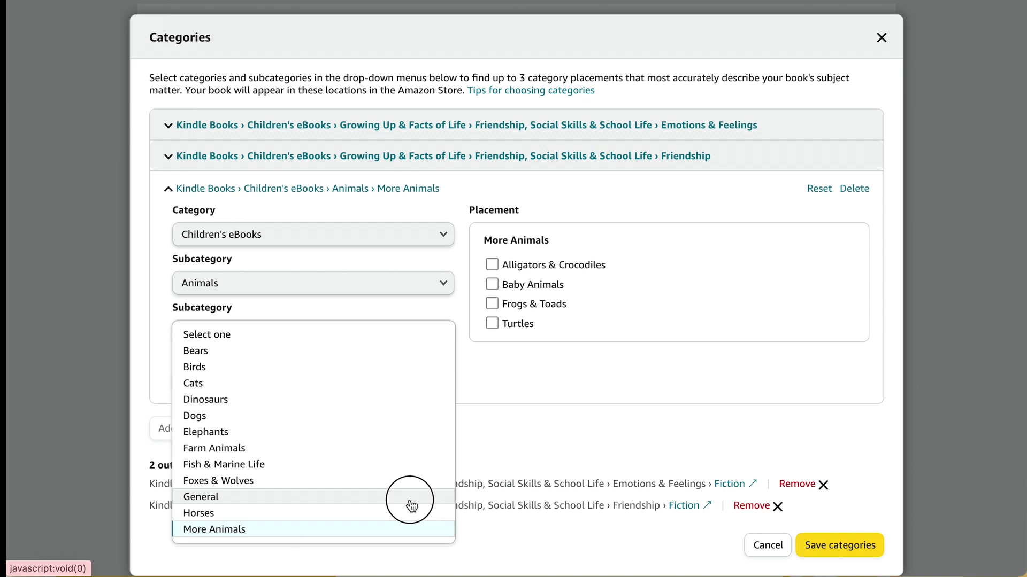
{"action": "left_click", "coordinate": [411, 505]}
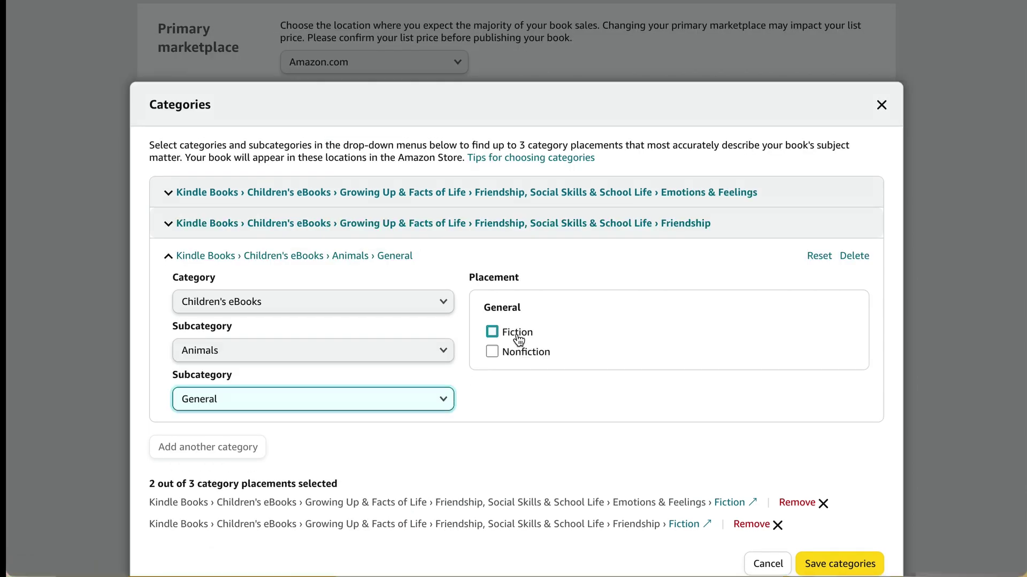
{"action": "left_click", "coordinate": [517, 337]}
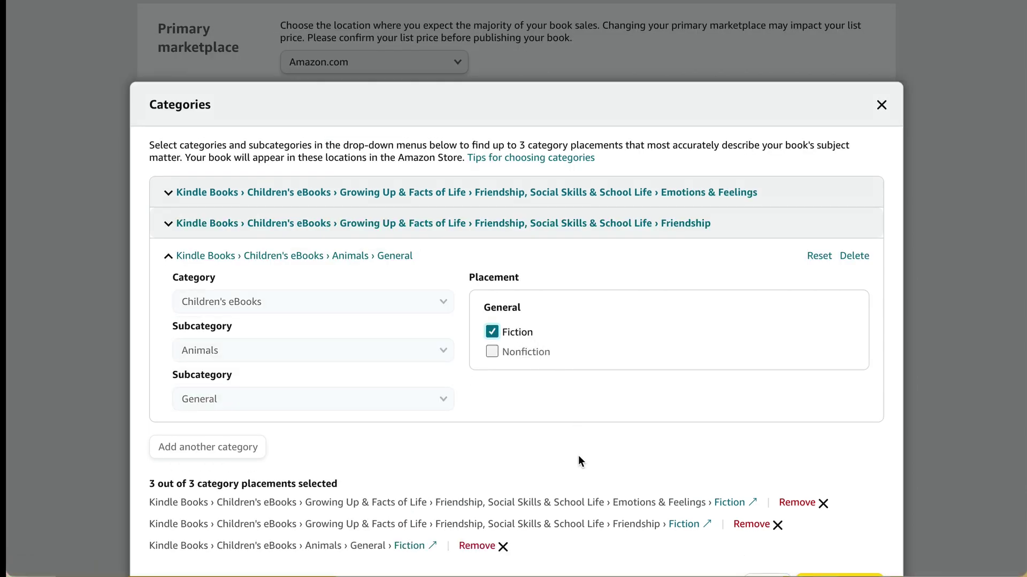
{"action": "scroll", "coordinate": [579, 461], "scroll_direction": "down", "scroll_amount": 1}
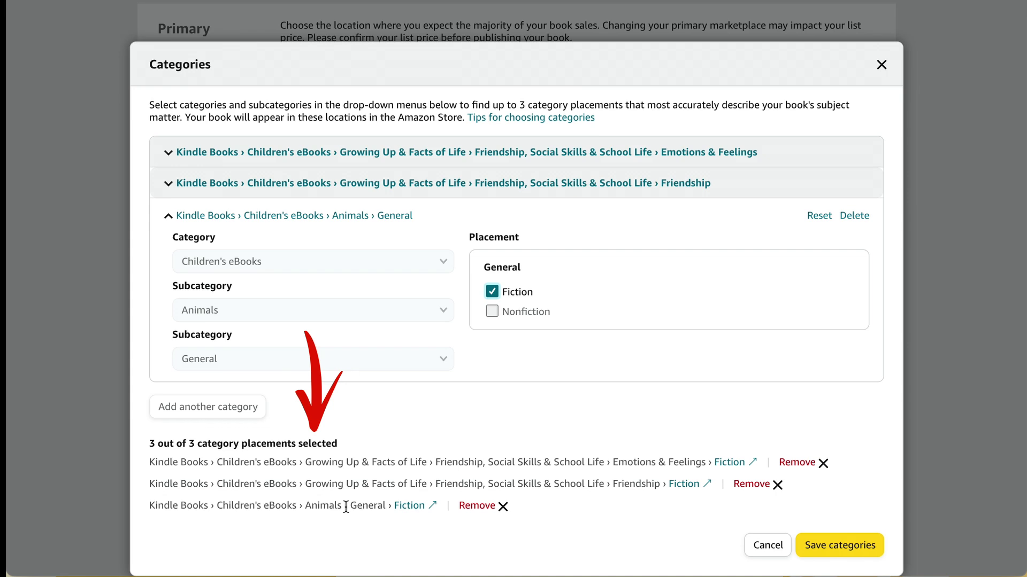
Step: Save the categories and enter keywords like 'children's book about introvert' and 'introverted platypus'
{"action": "left_click", "coordinate": [848, 547]}
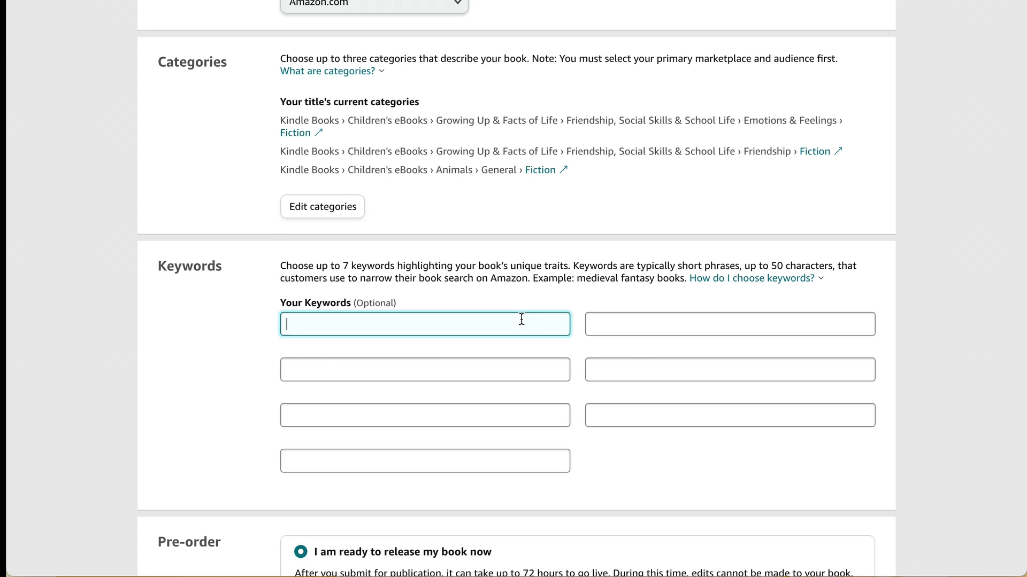
{"action": "type", "text": "children's book about"}
{"action": "type", "text": "introvert"}
{"action": "key", "text": "Tab"}
{"action": "type", "text": "introverte"}
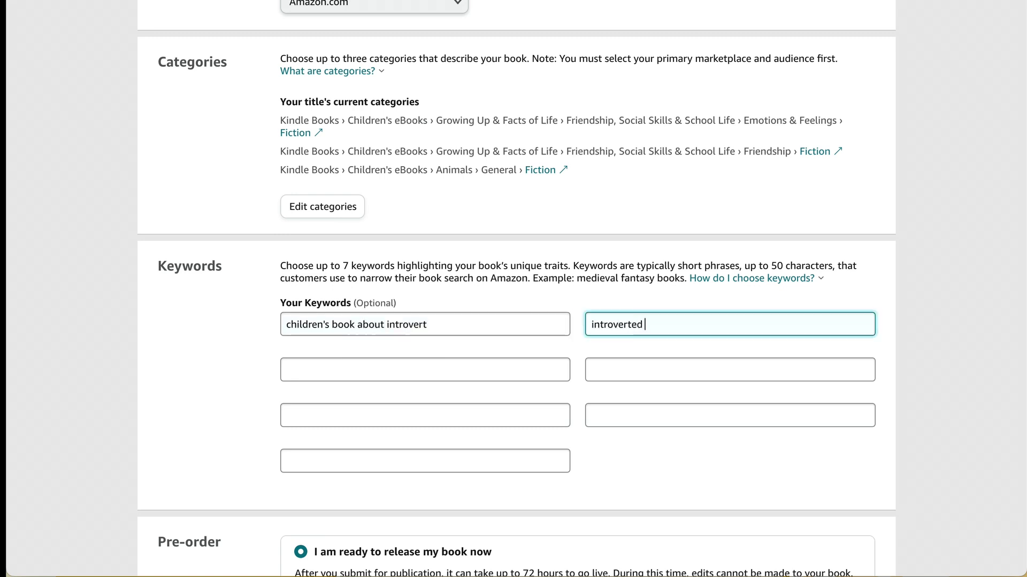
{"action": "type", "text": "d platyp"}
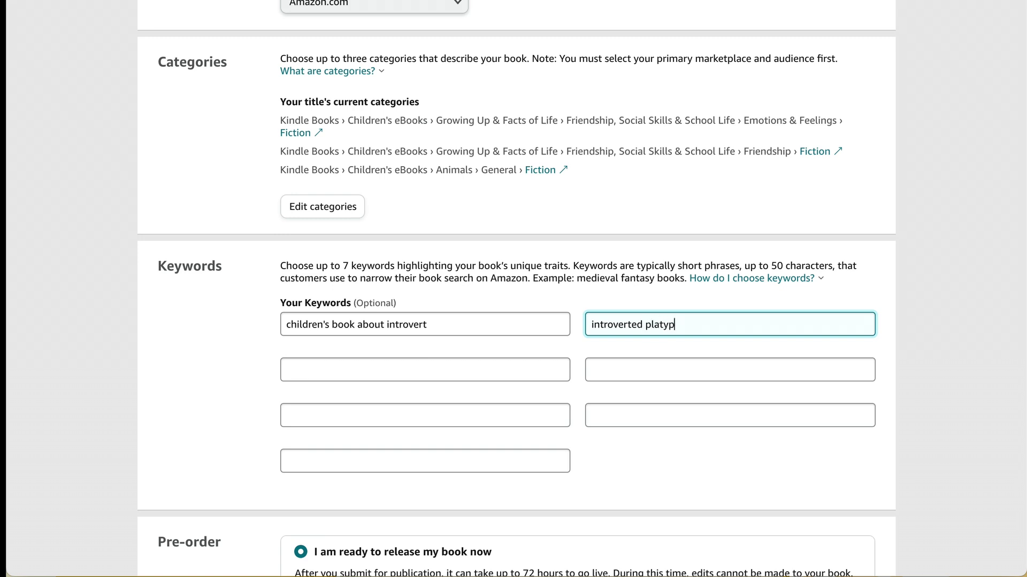
{"action": "type", "text": "u"}
{"action": "type", "text": "living alone"}
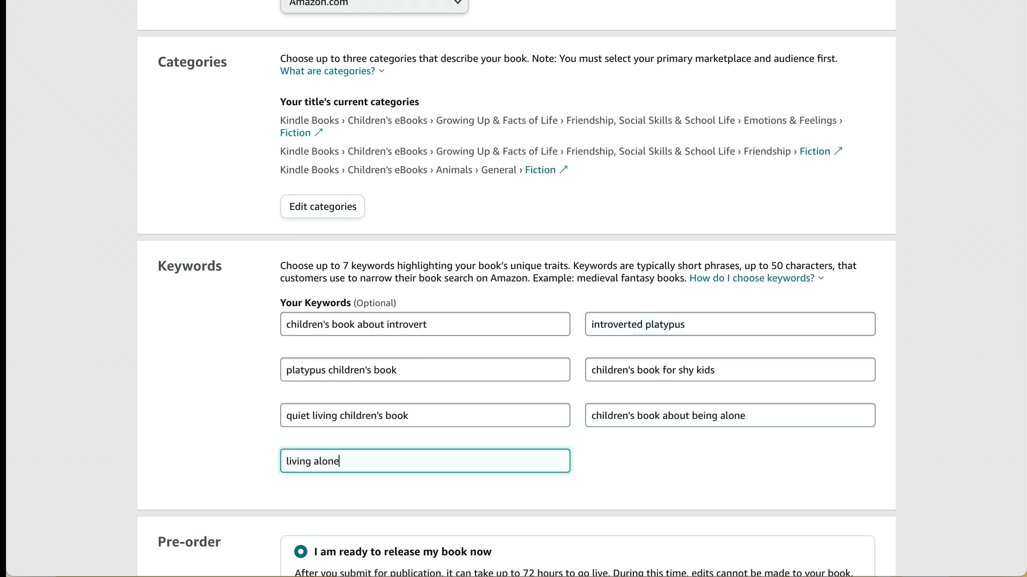
{"action": "type", "text": " children's book"}
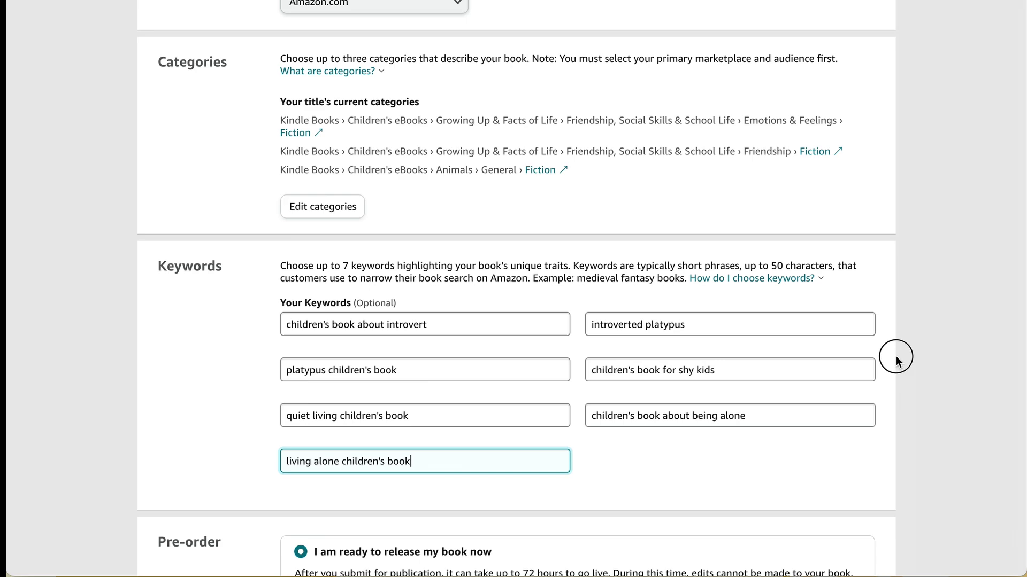
{"action": "left_click", "coordinate": [897, 358]}
{"action": "scroll", "coordinate": [896, 358], "scroll_direction": "down", "scroll_amount": 3}
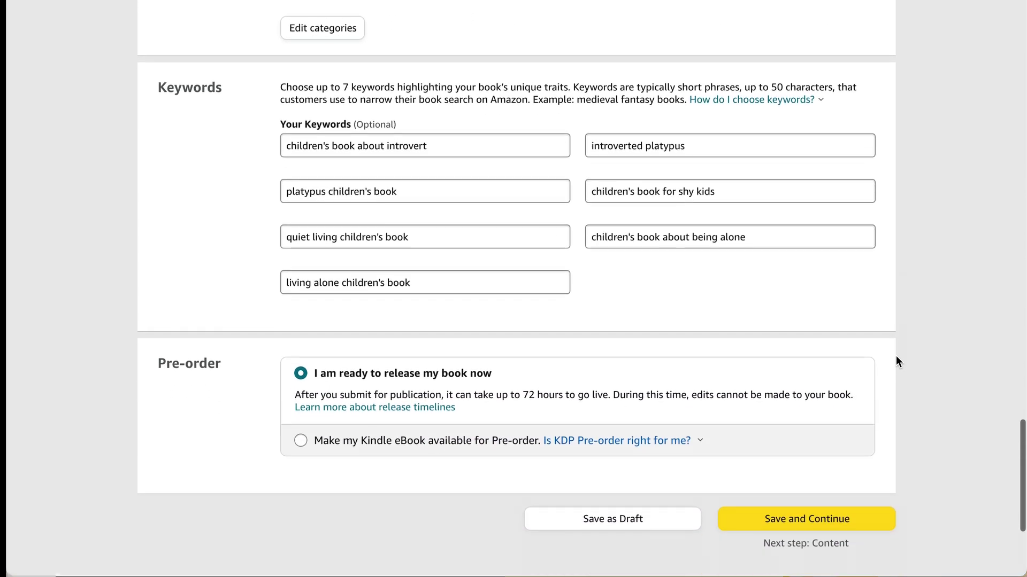
{"action": "scroll", "coordinate": [896, 362], "scroll_direction": "down", "scroll_amount": 1}
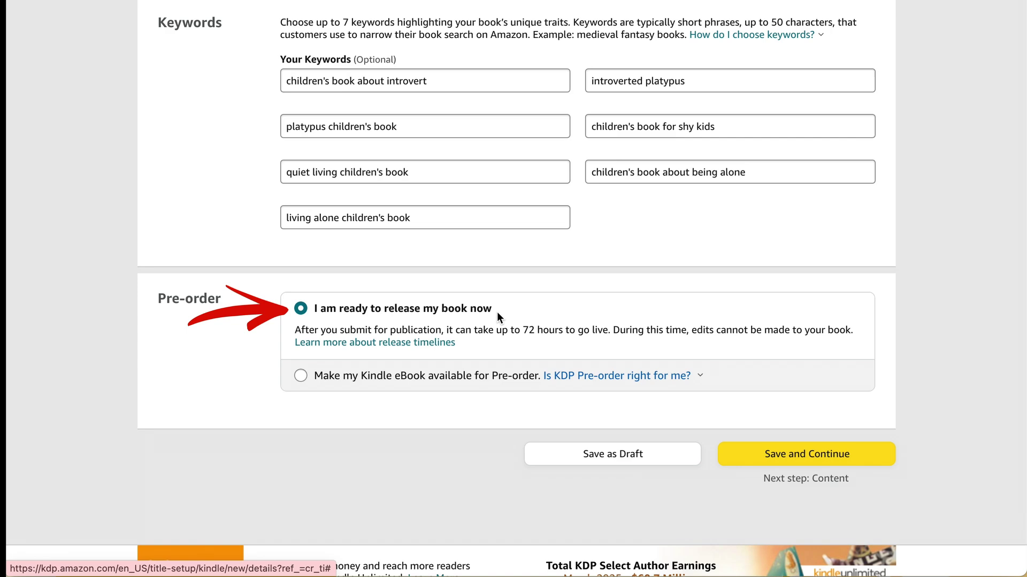
Step: Continue to content, enable DRM, upload Platty FINAL.kpf, and choose to upload an existing cover
{"action": "left_click", "coordinate": [804, 459]}
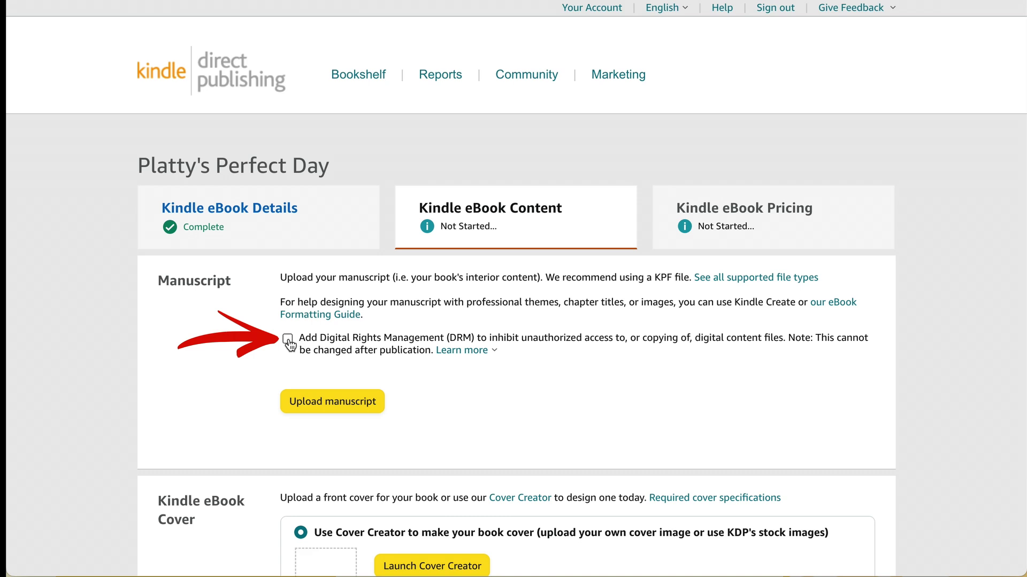
{"action": "left_click", "coordinate": [288, 339]}
{"action": "left_click", "coordinate": [339, 405]}
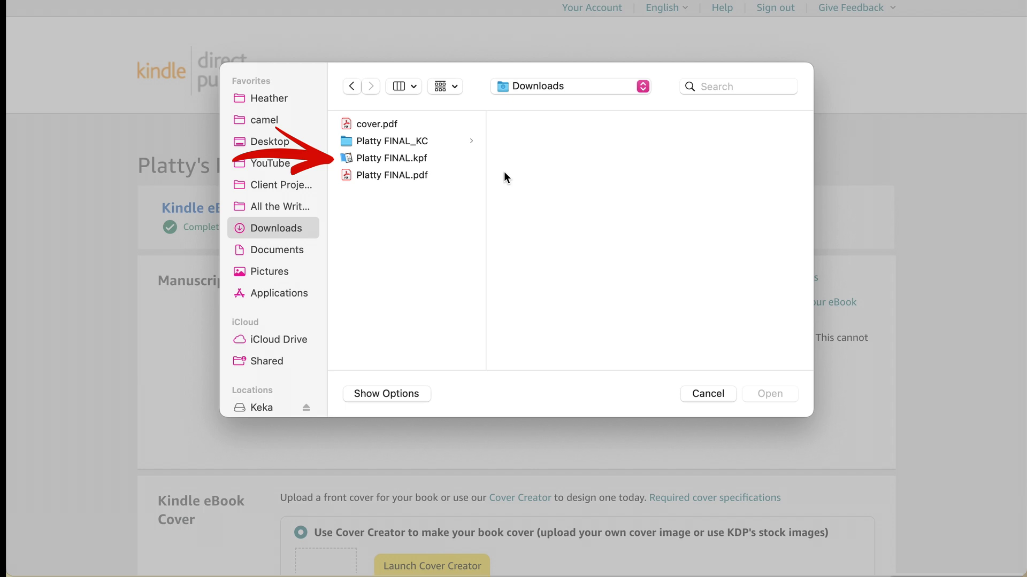
{"action": "left_click", "coordinate": [424, 161]}
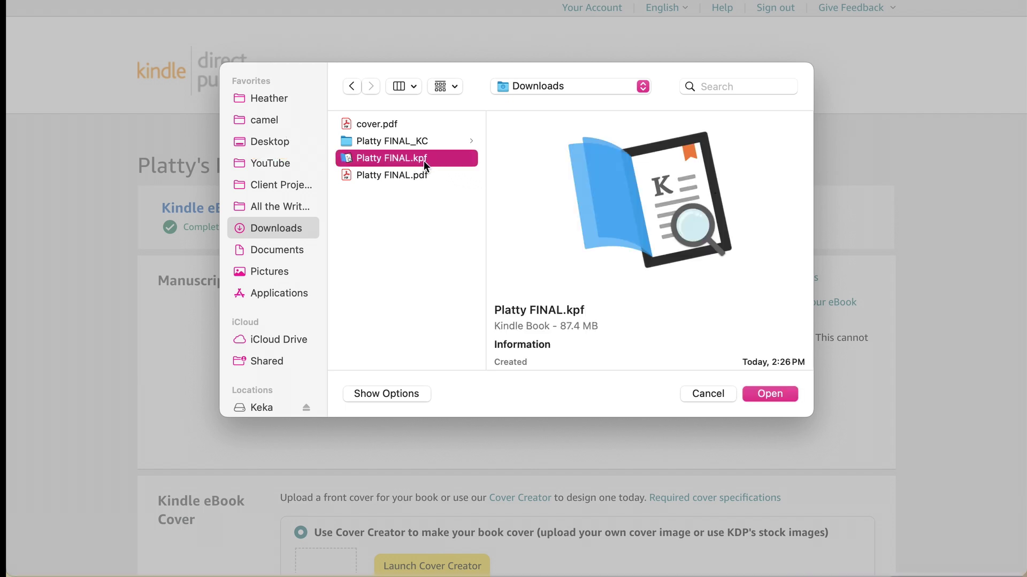
{"action": "left_click", "coordinate": [777, 394]}
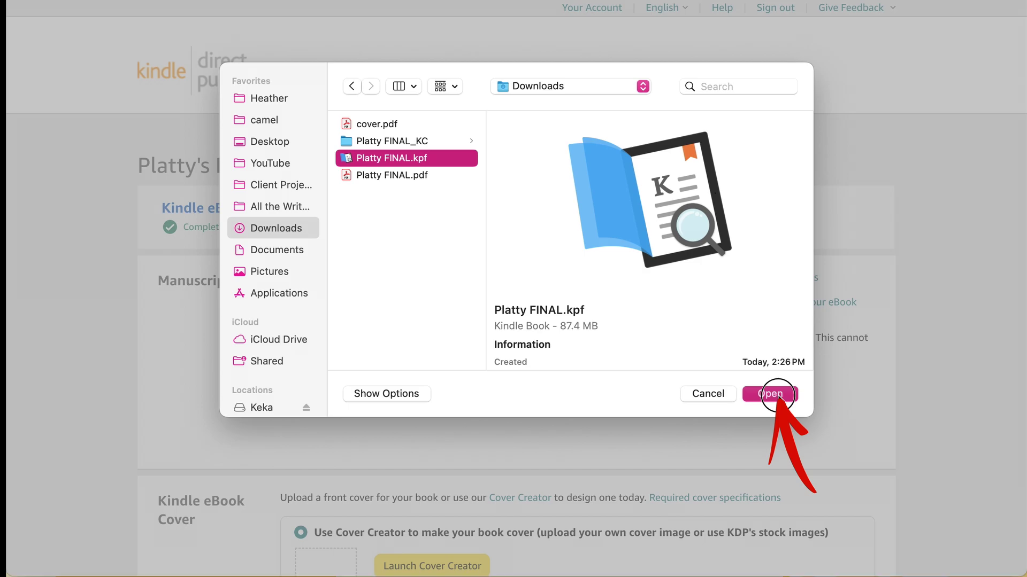
{"action": "scroll", "coordinate": [777, 401], "scroll_direction": "down", "scroll_amount": 5}
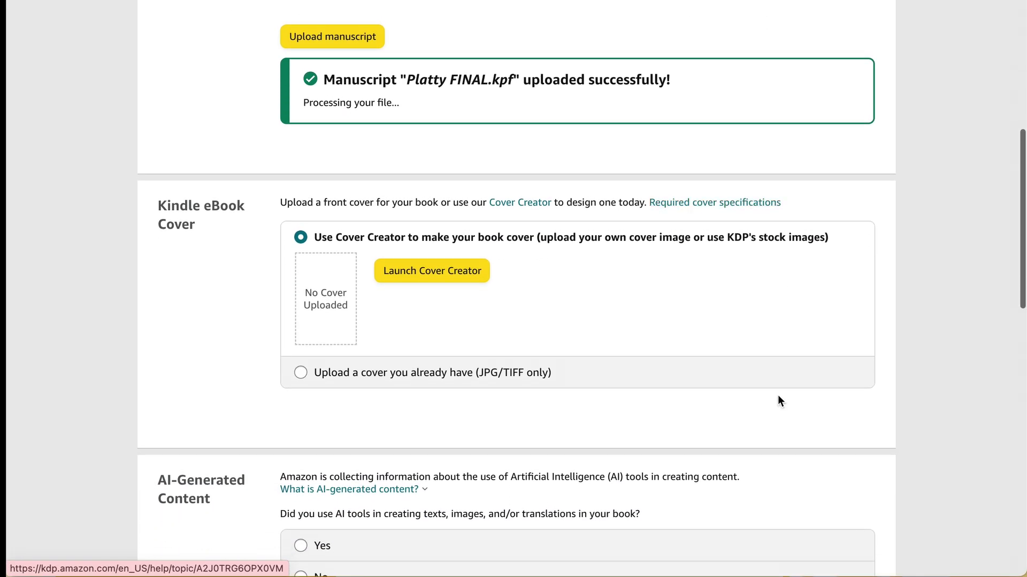
{"action": "left_click", "coordinate": [301, 376]}
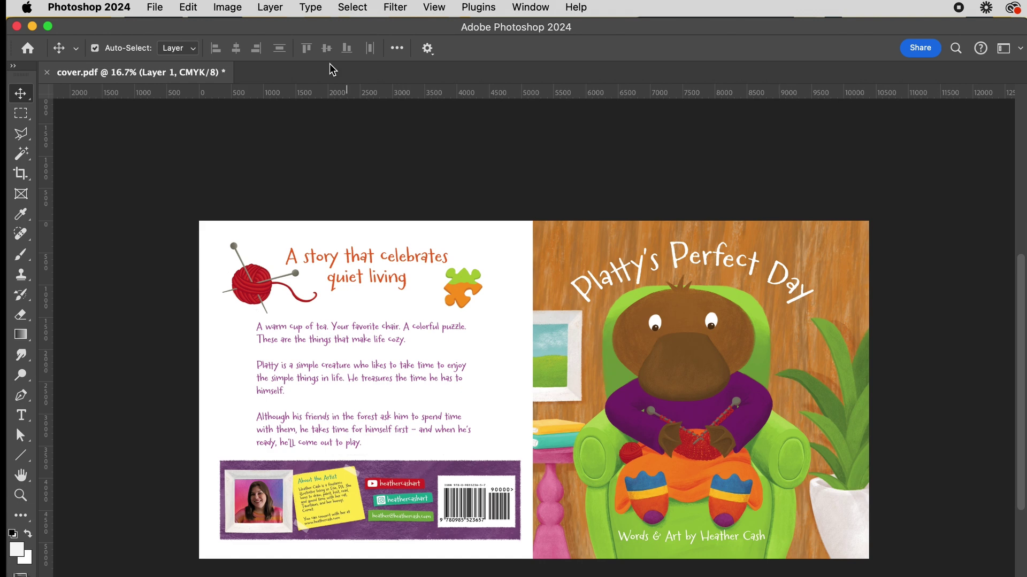
Step: Crop the wraparound cover to the front cover by pulling the left edge to the spine
{"action": "left_click", "coordinate": [23, 177]}
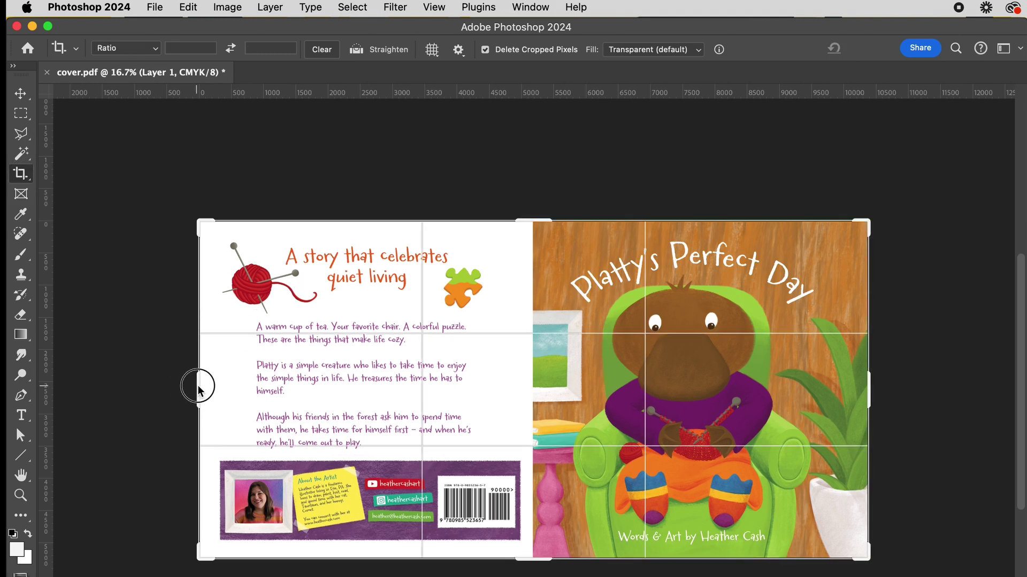
{"action": "left_click_drag", "start_coordinate": [201, 385], "coordinate": [367, 401]}
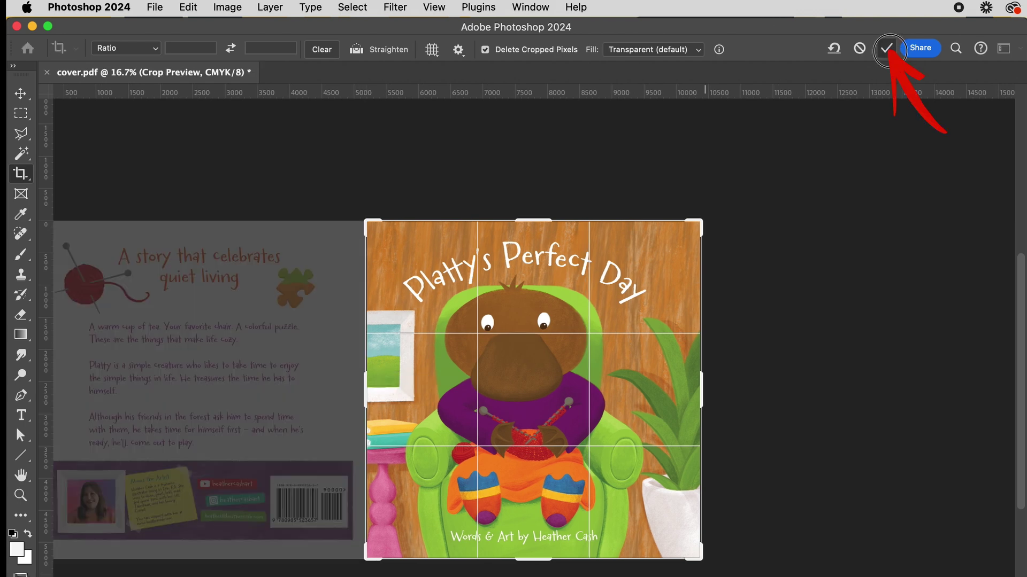
{"action": "left_click", "coordinate": [886, 48]}
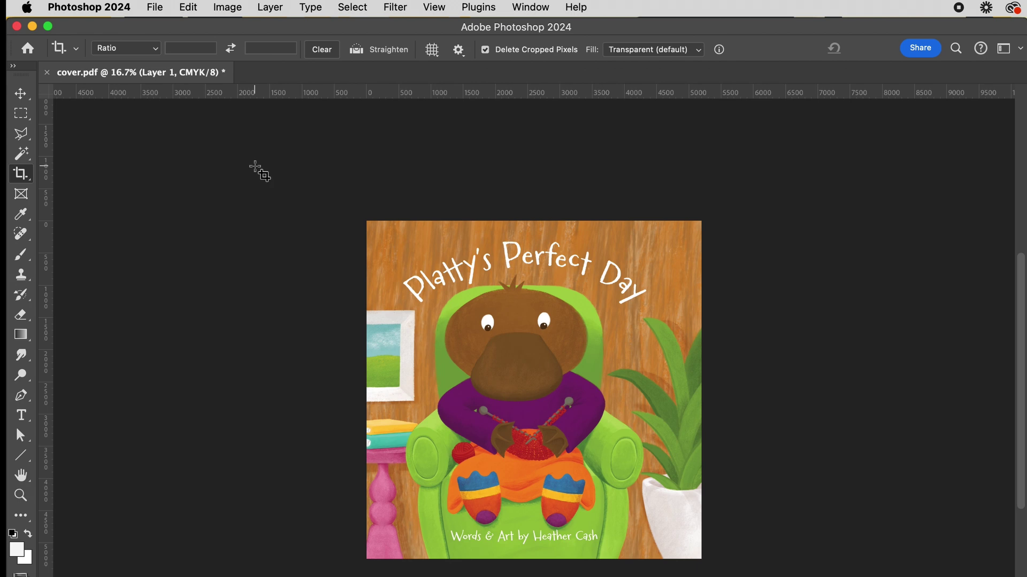
Step: Convert the cropped cover to RGB Color mode
{"action": "left_click", "coordinate": [229, 8]}
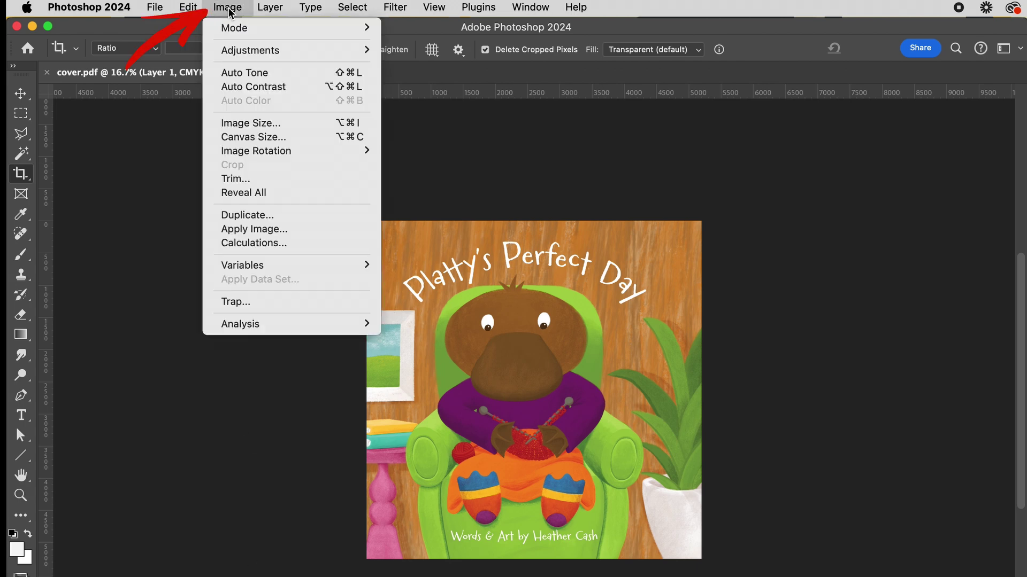
{"action": "mouse_move", "coordinate": [244, 29]}
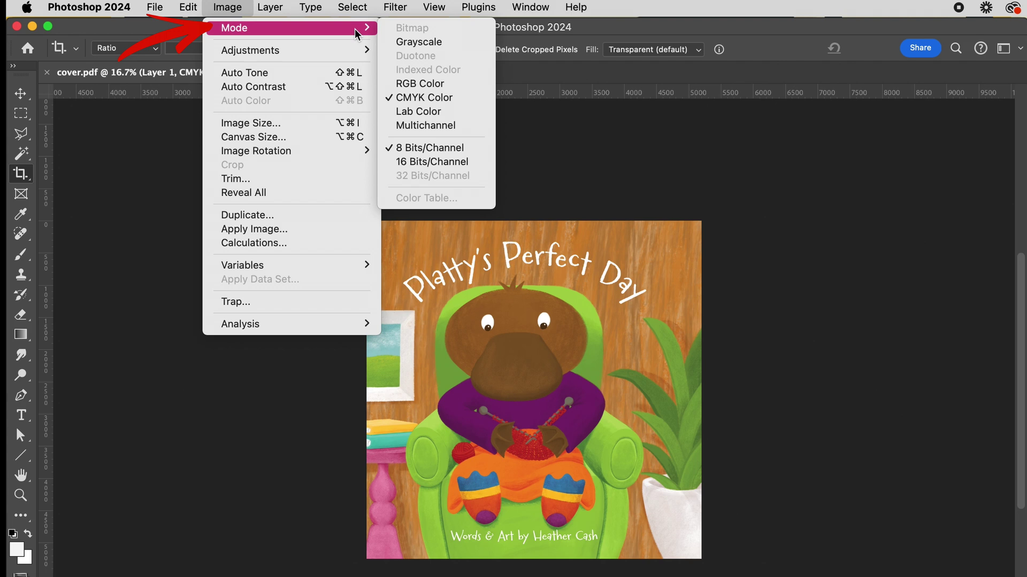
{"action": "left_click", "coordinate": [428, 85]}
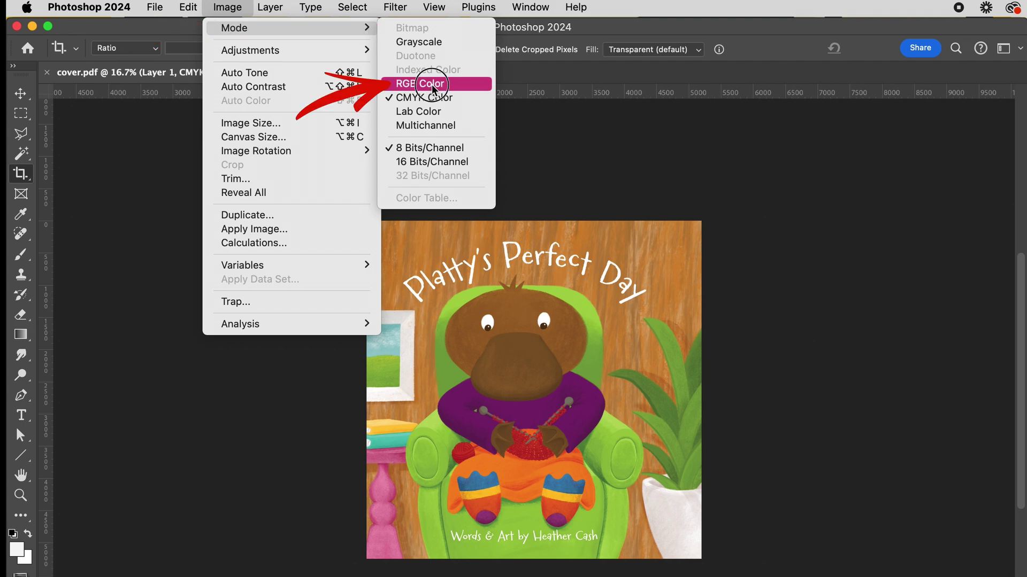
Step: Save it as a JPEG named cover-FRONT ONLY.jpg, accepting the quality options
{"action": "left_click", "coordinate": [157, 7]}
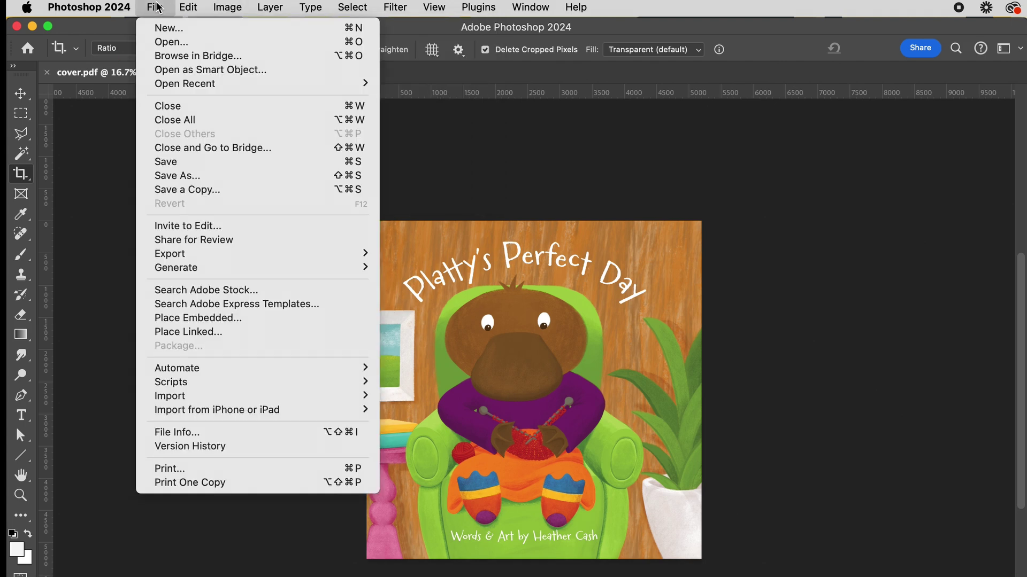
{"action": "left_click", "coordinate": [194, 180]}
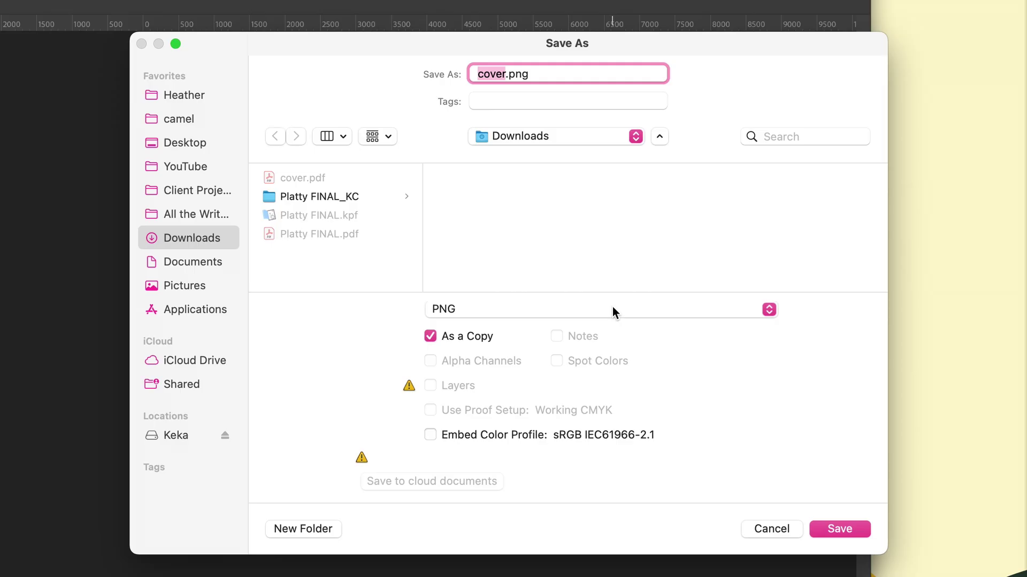
{"action": "left_click", "coordinate": [612, 307]}
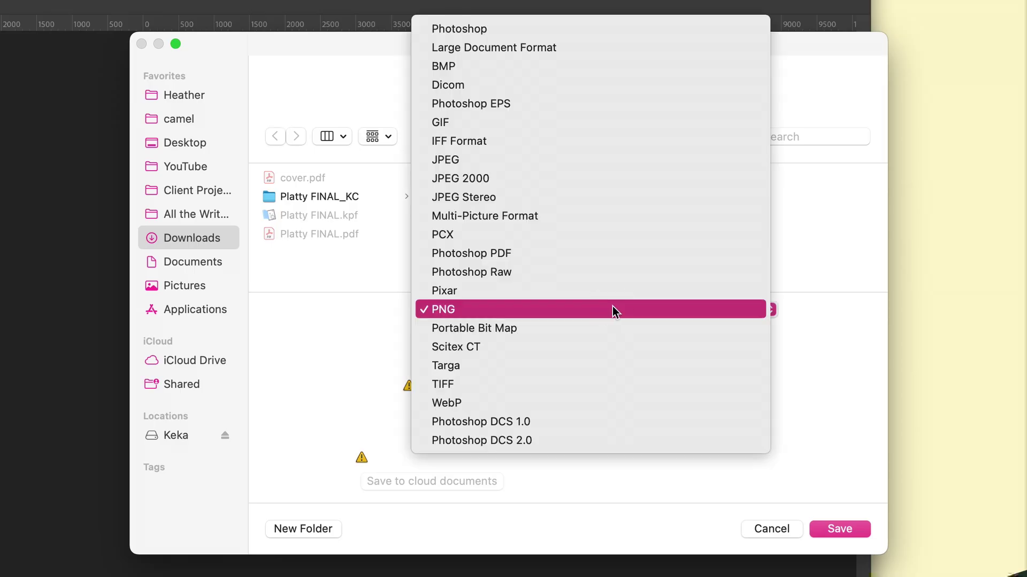
{"action": "left_click", "coordinate": [573, 160]}
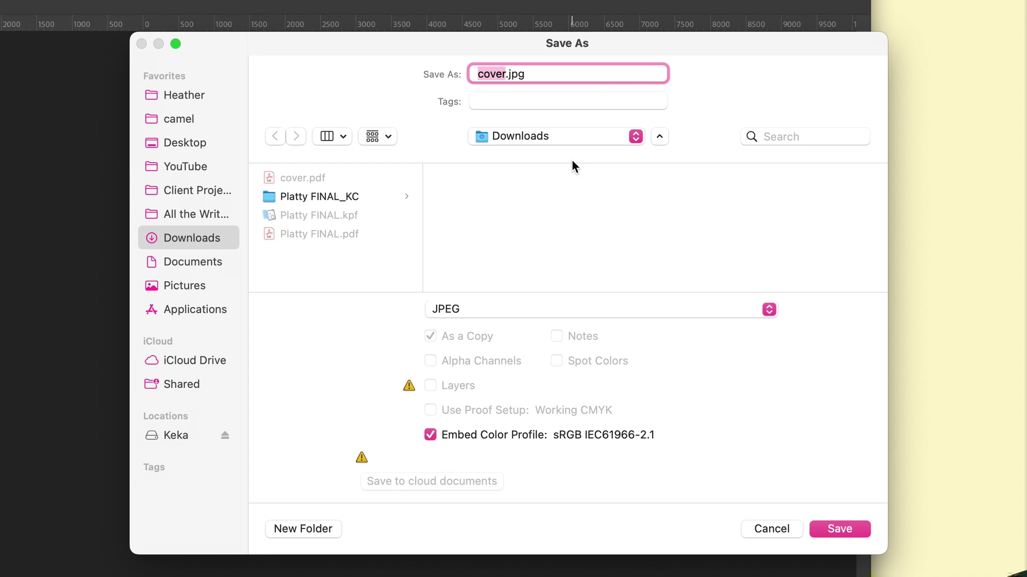
{"action": "left_click", "coordinate": [505, 74]}
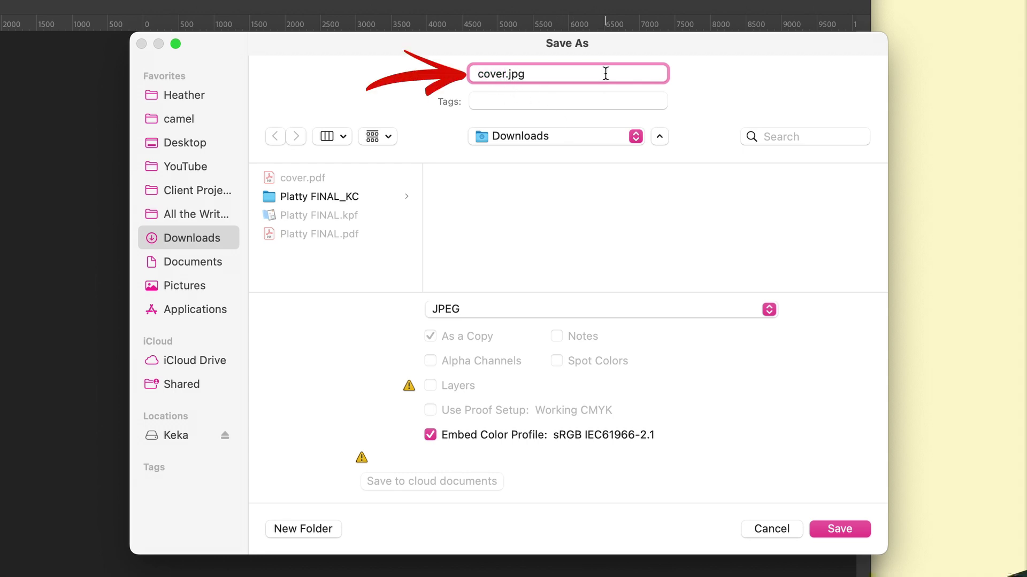
{"action": "type", "text": "-FRONT ONLY"}
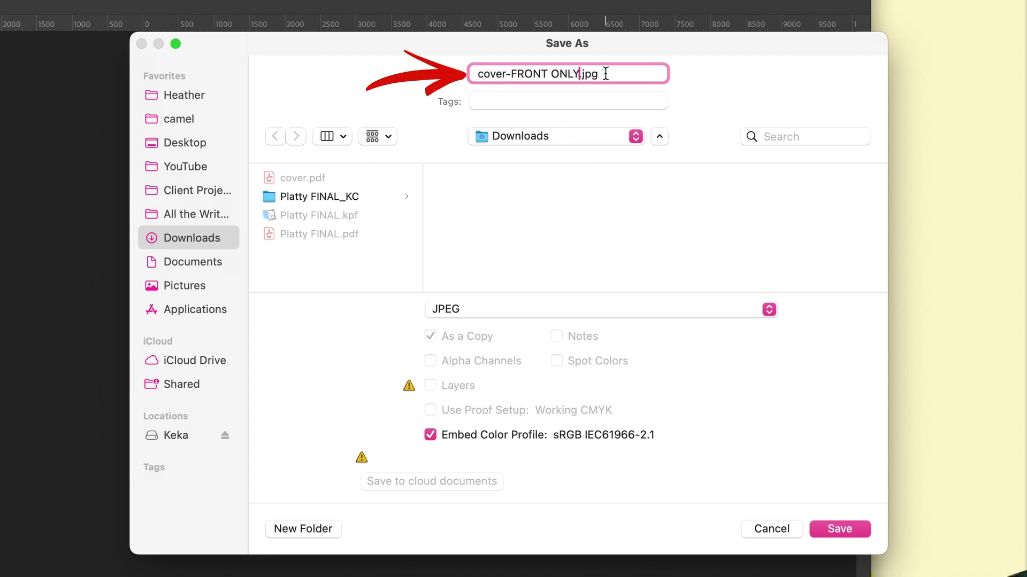
{"action": "left_click", "coordinate": [842, 530]}
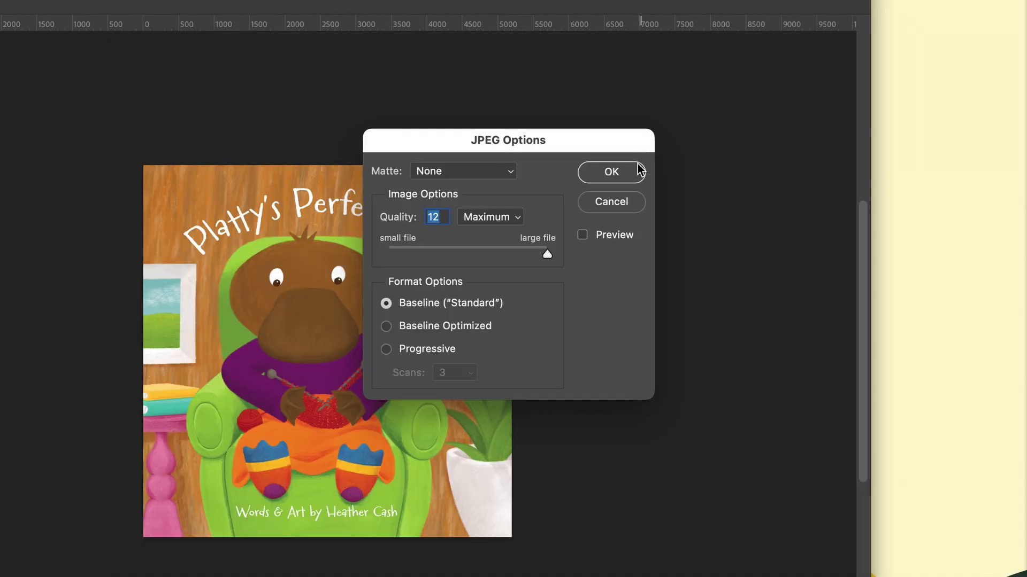
{"action": "left_click", "coordinate": [610, 171]}
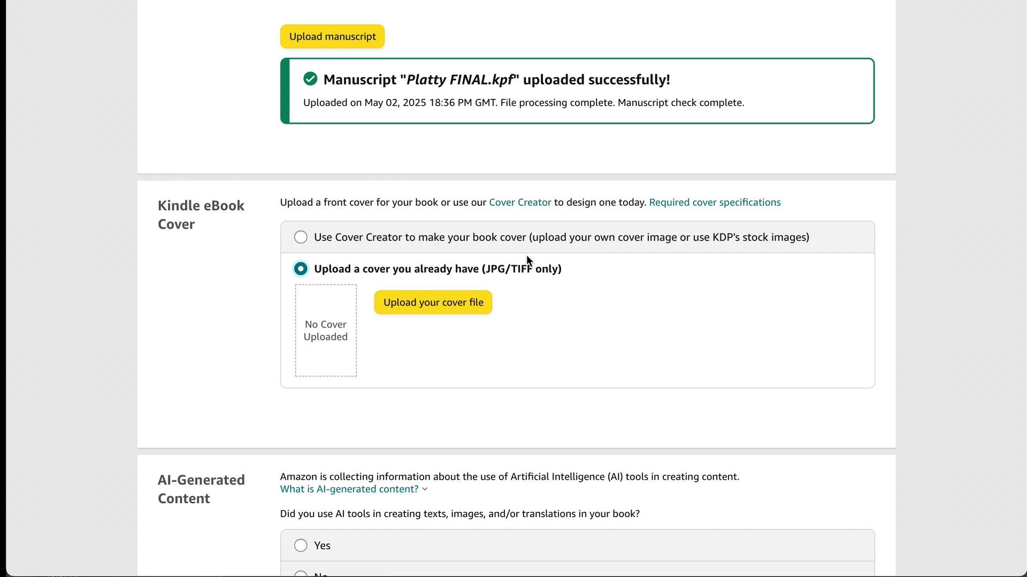
Step: Upload cover-FRONT ONLY.jpg from Downloads as the Kindle eBook cover
{"action": "left_click", "coordinate": [439, 308]}
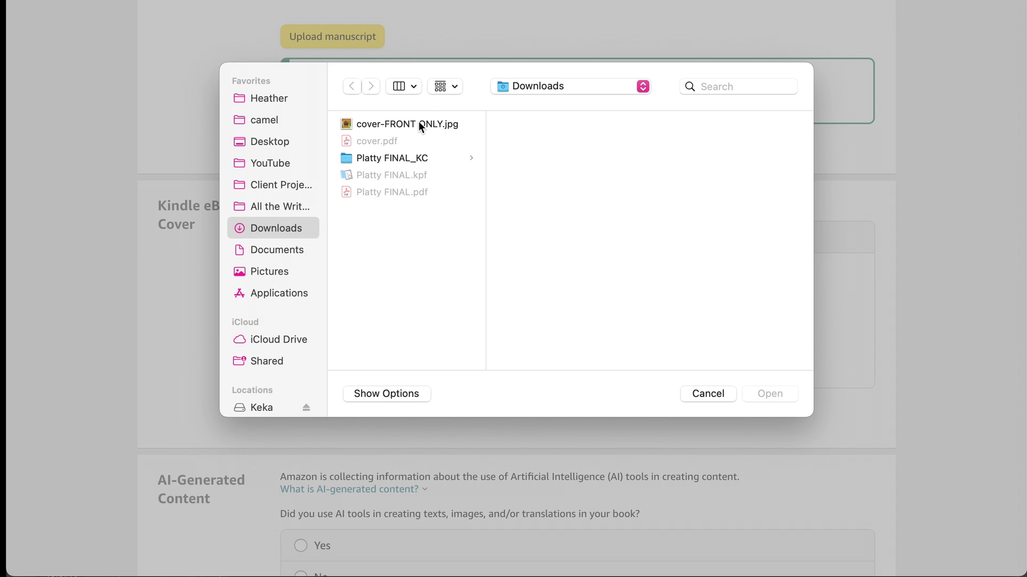
{"action": "left_click", "coordinate": [418, 122]}
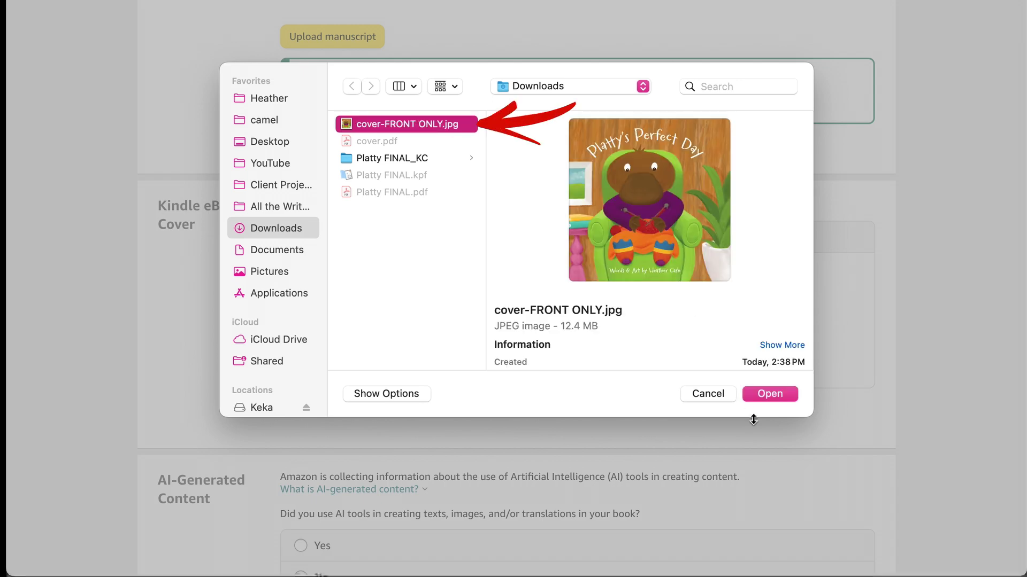
{"action": "left_click", "coordinate": [774, 397]}
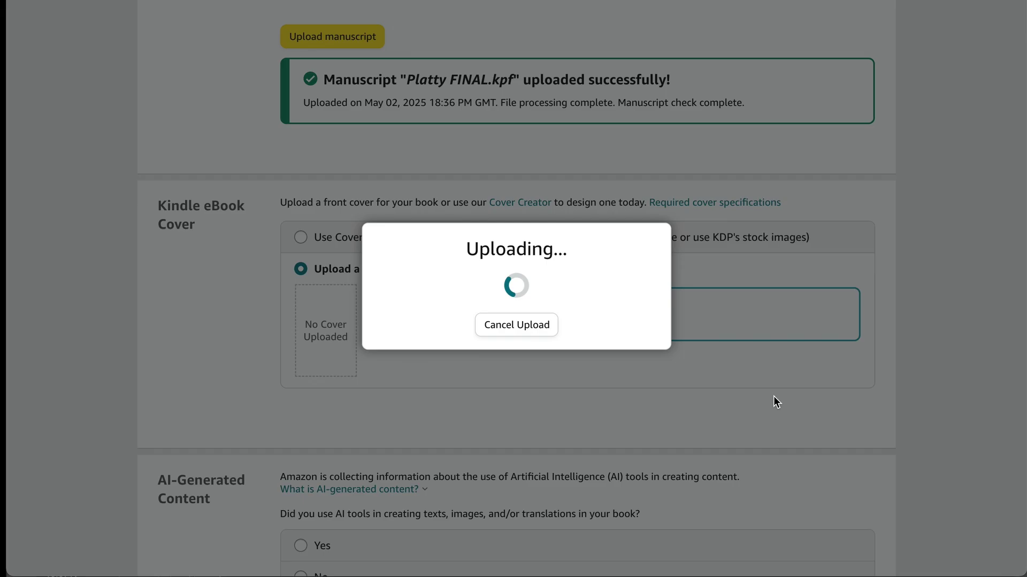
Step: Answer No for AI-generated content and check the cover upload and preview status
{"action": "scroll", "coordinate": [754, 449], "scroll_direction": "down", "scroll_amount": 5}
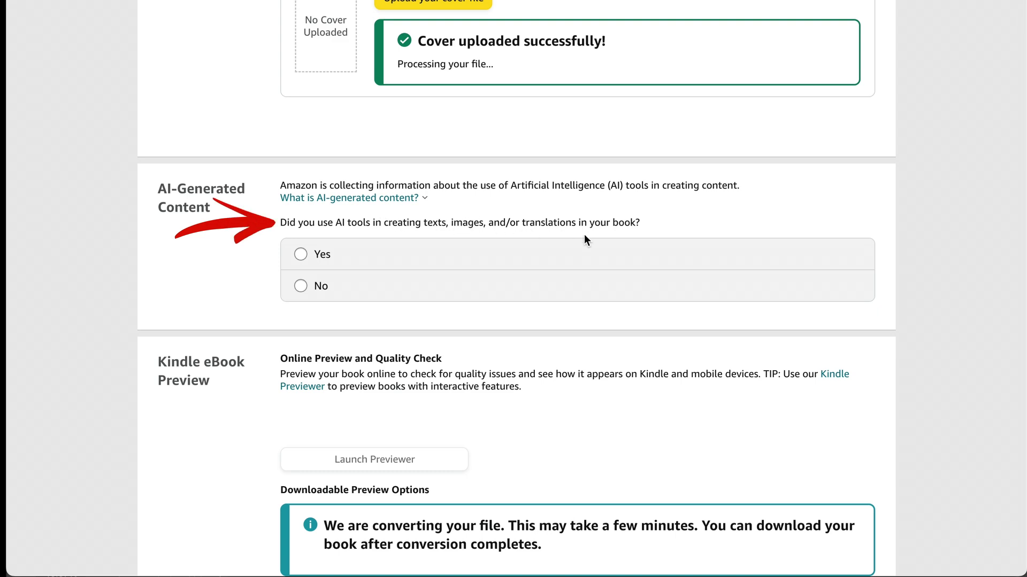
{"action": "left_click", "coordinate": [301, 286]}
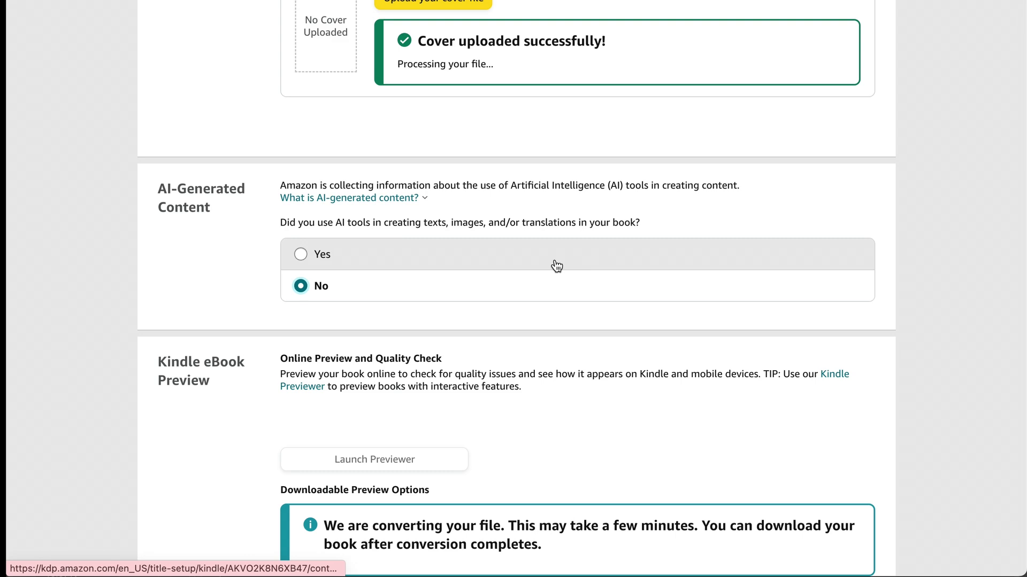
{"action": "scroll", "coordinate": [556, 266], "scroll_direction": "down", "scroll_amount": 2}
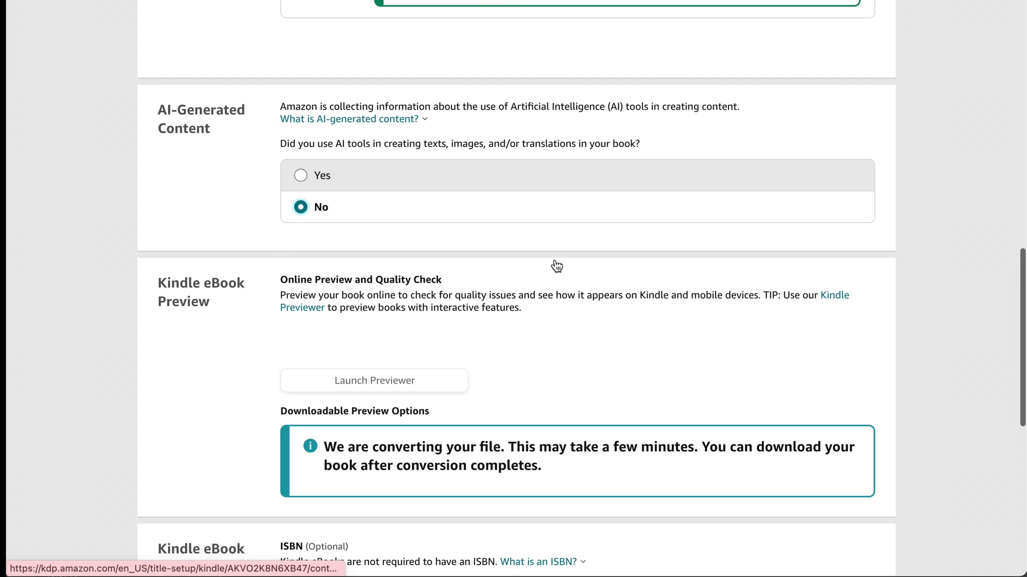
{"action": "scroll", "coordinate": [522, 306], "scroll_direction": "up", "scroll_amount": 10}
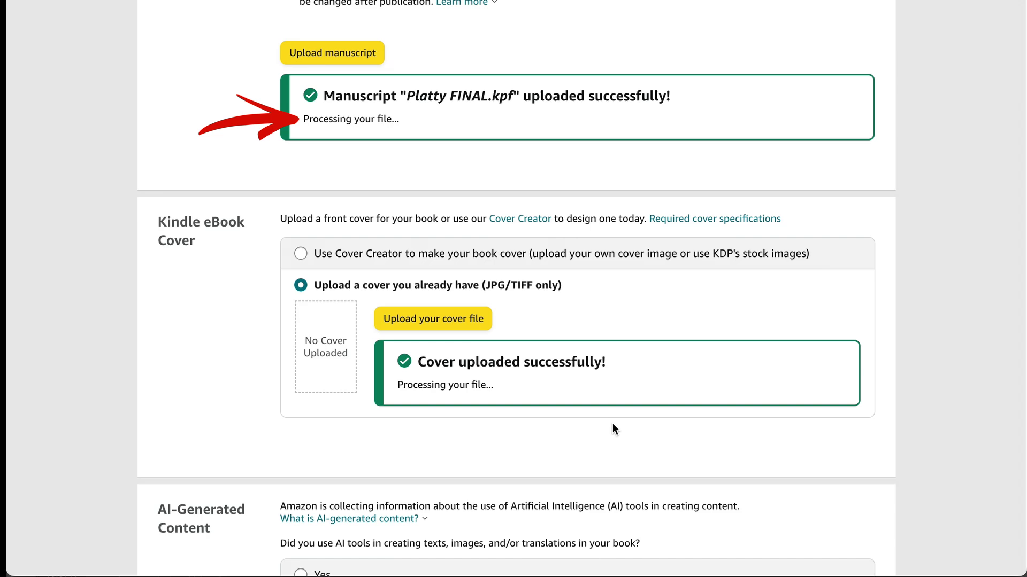
{"action": "scroll", "coordinate": [612, 424], "scroll_direction": "down", "scroll_amount": 10}
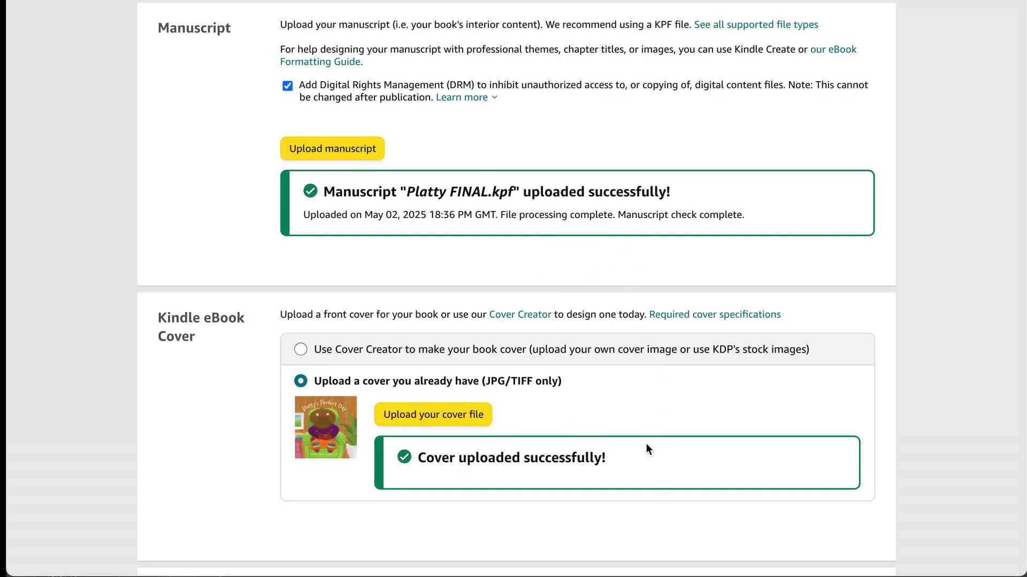
{"action": "scroll", "coordinate": [647, 449], "scroll_direction": "down", "scroll_amount": 8}
{"action": "scroll", "coordinate": [647, 448], "scroll_direction": "down", "scroll_amount": 3}
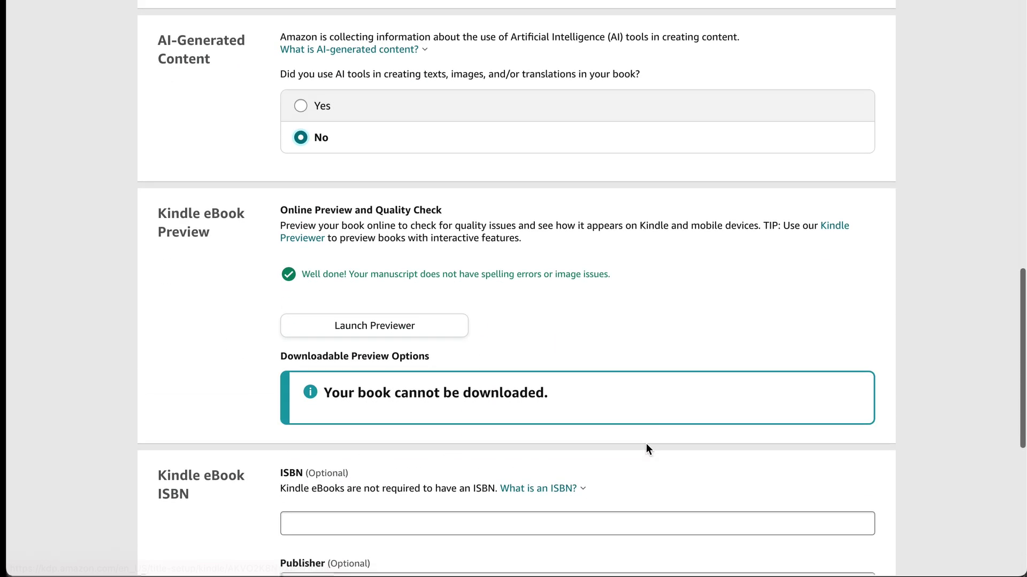
{"action": "scroll", "coordinate": [646, 448], "scroll_direction": "up", "scroll_amount": 2}
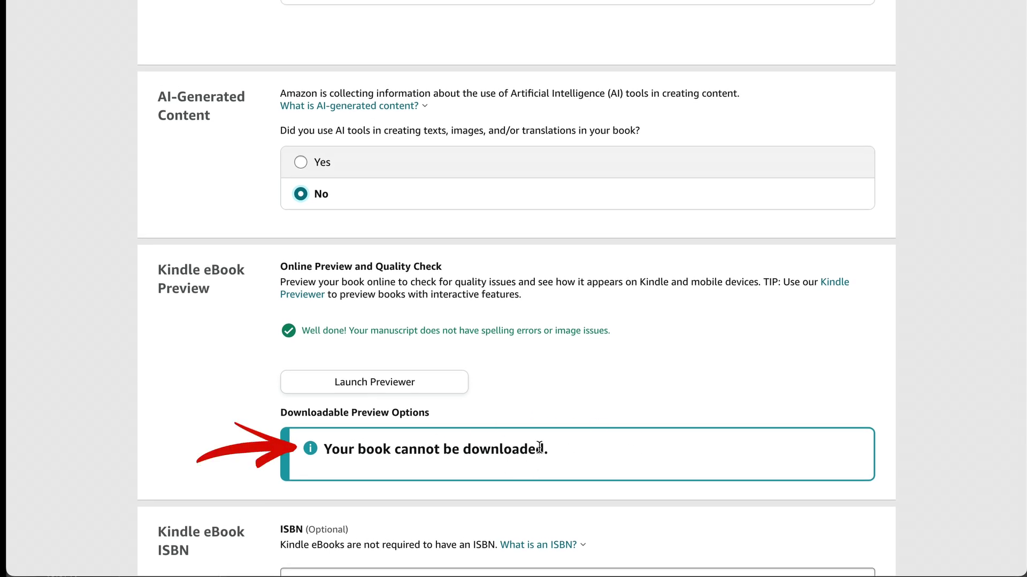
Step: Open the online previewer, dismiss the interactive-features alert, and page ahead to Platty's House
{"action": "left_click", "coordinate": [363, 386]}
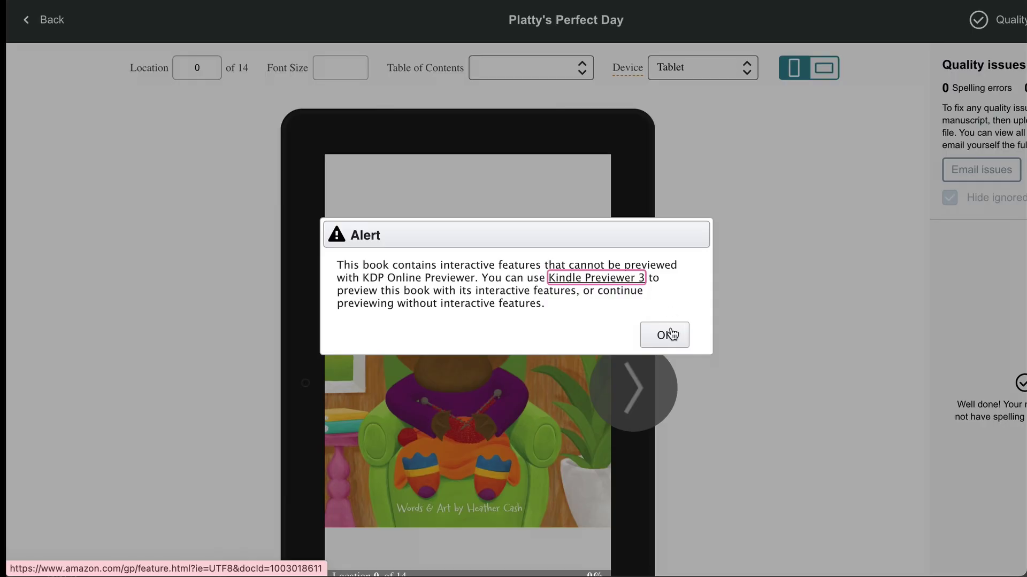
{"action": "left_click", "coordinate": [666, 335]}
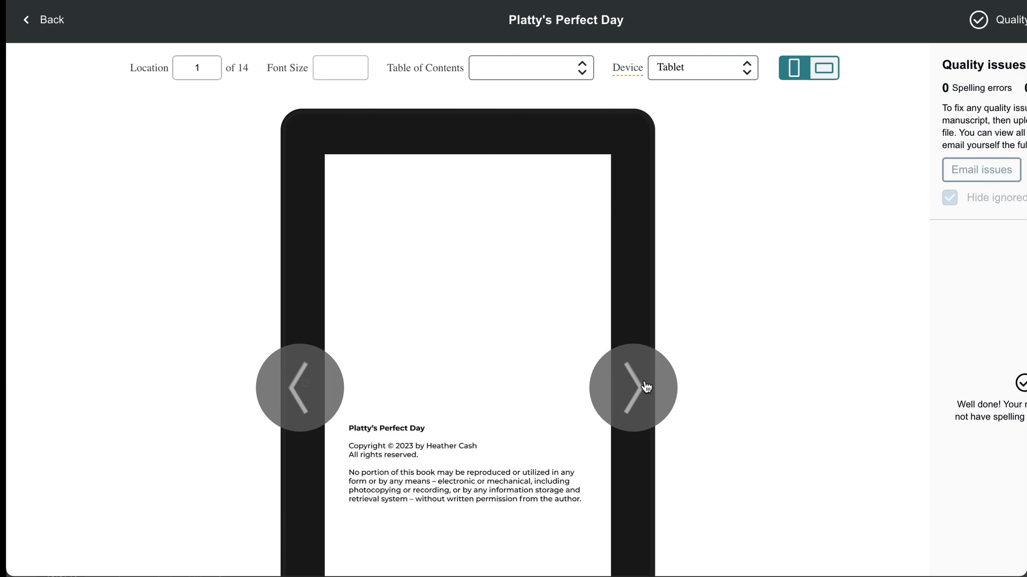
{"action": "left_click", "coordinate": [644, 384]}
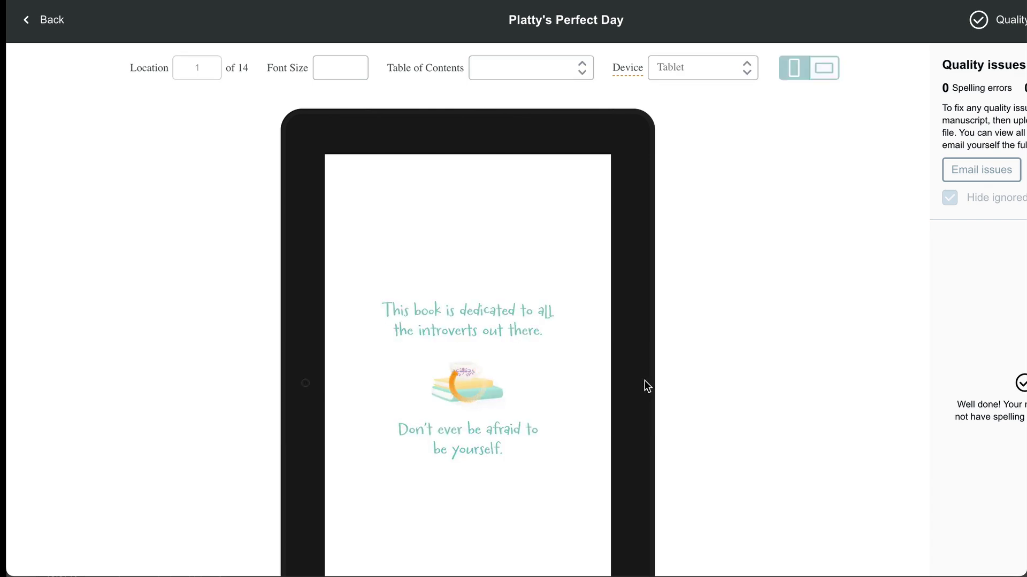
{"action": "left_click", "coordinate": [644, 381]}
{"action": "left_click", "coordinate": [648, 383]}
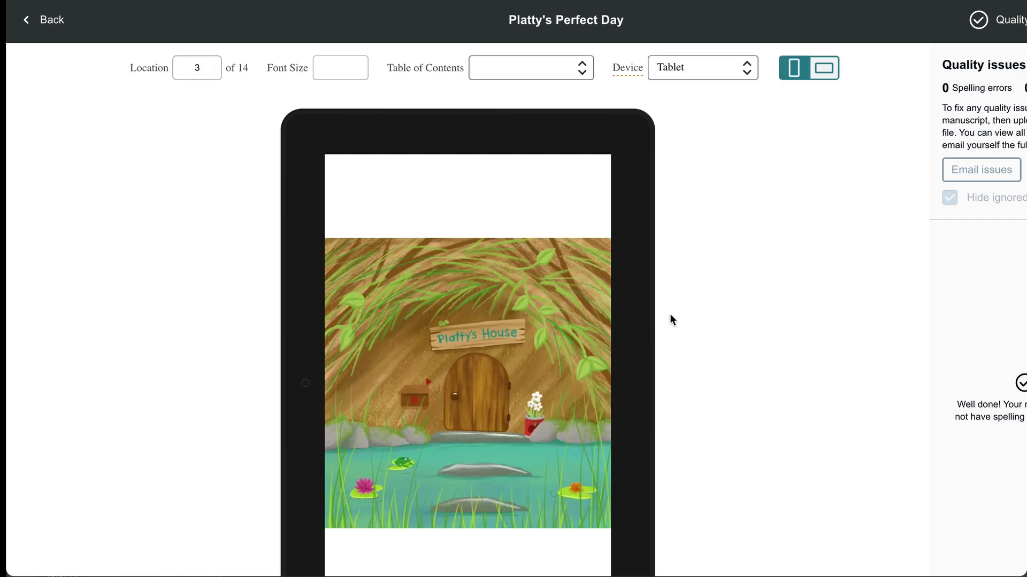
Step: Switch to landscape spreads and flip through the Turtle phone, Fox and puzzle spreads
{"action": "left_click", "coordinate": [824, 70]}
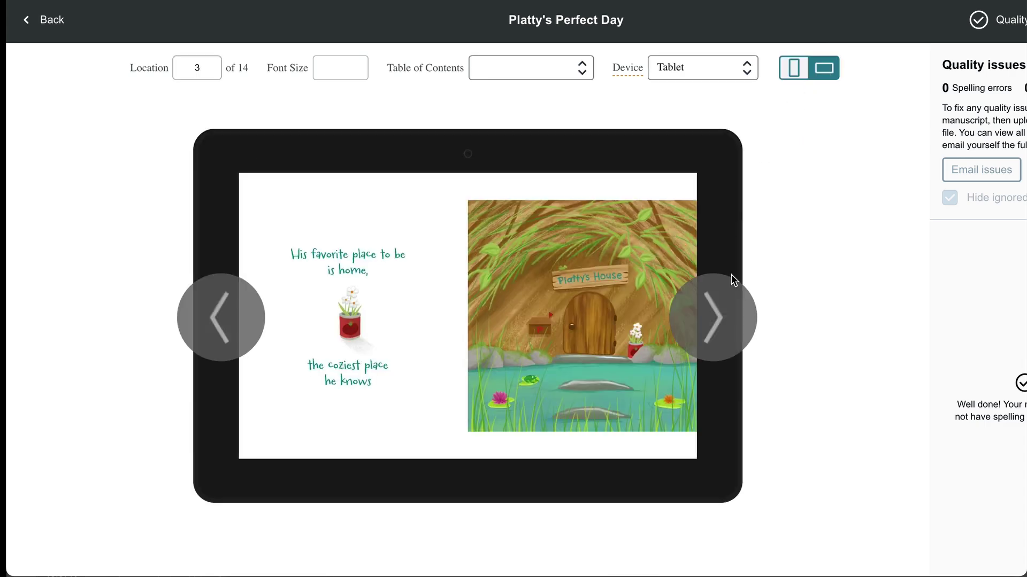
{"action": "left_click", "coordinate": [718, 324]}
{"action": "left_click", "coordinate": [718, 323]}
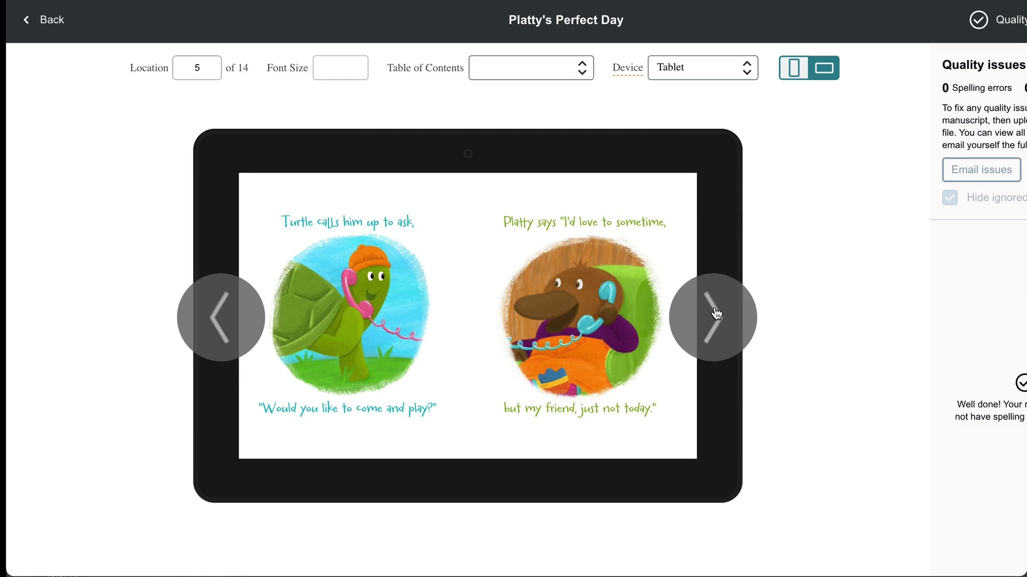
{"action": "left_click", "coordinate": [716, 310]}
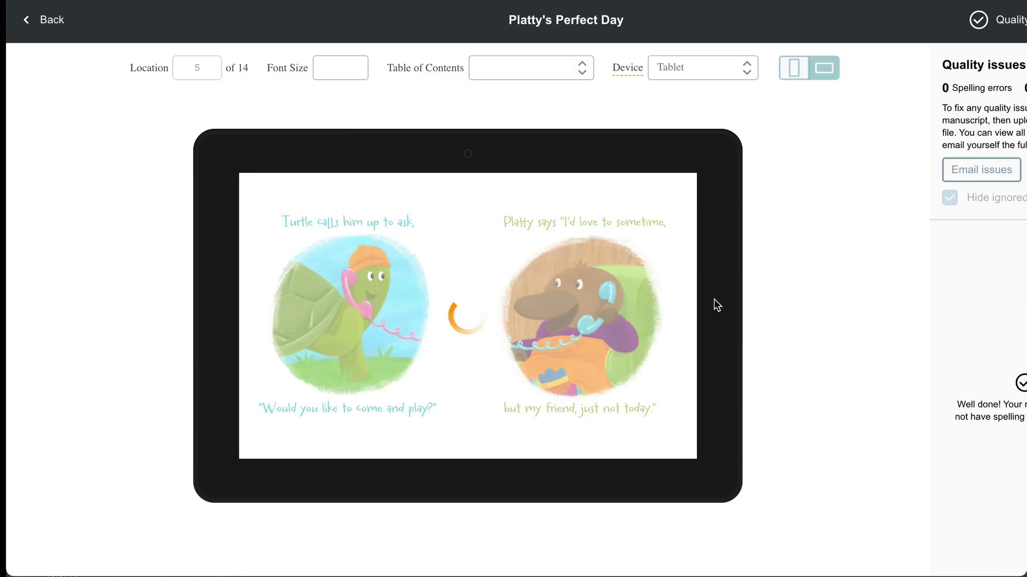
{"action": "left_click", "coordinate": [714, 319]}
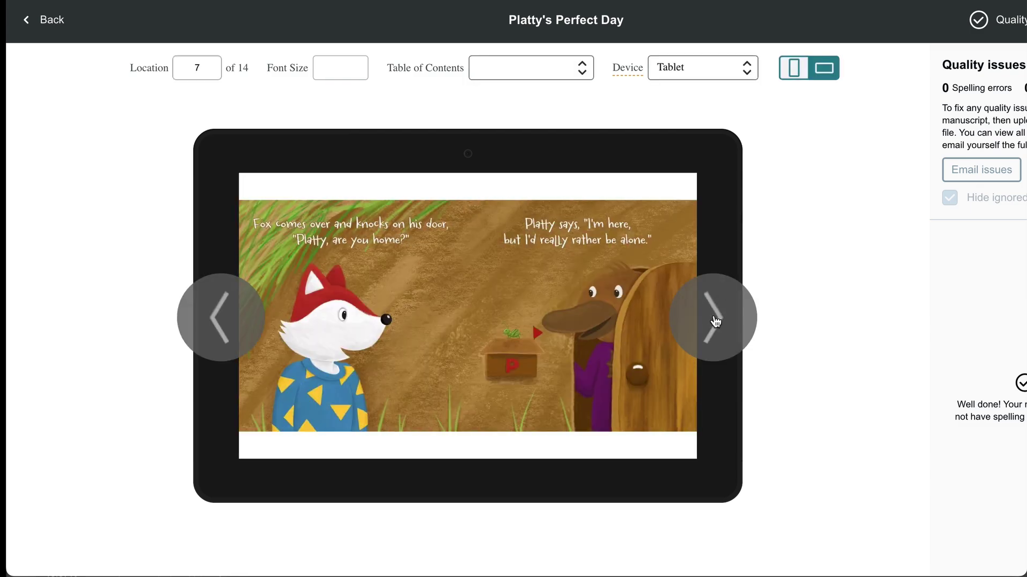
{"action": "left_click", "coordinate": [715, 321]}
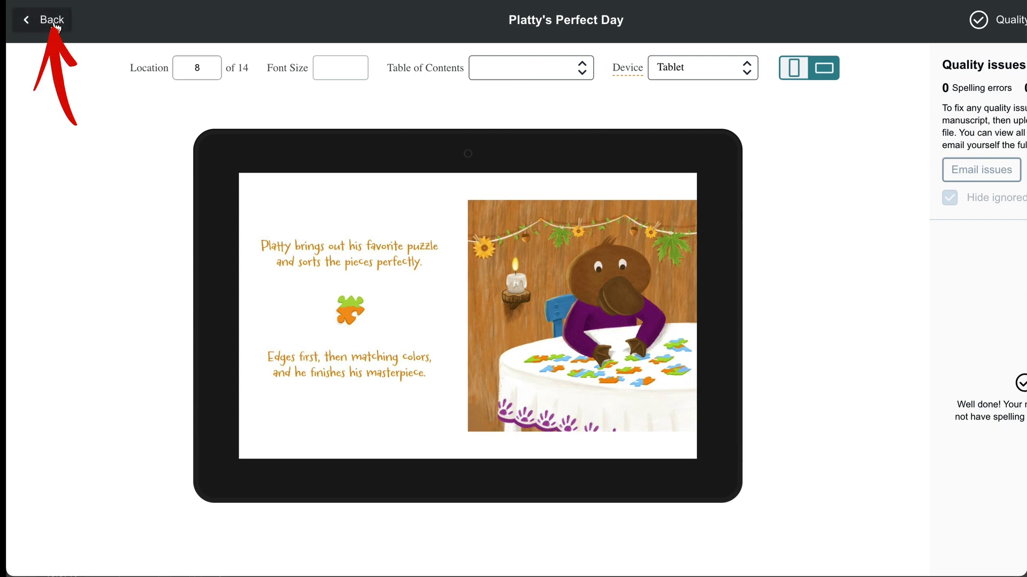
Step: Leave the previewer and confirm the AI-content answers are accurate
{"action": "left_click", "coordinate": [52, 20]}
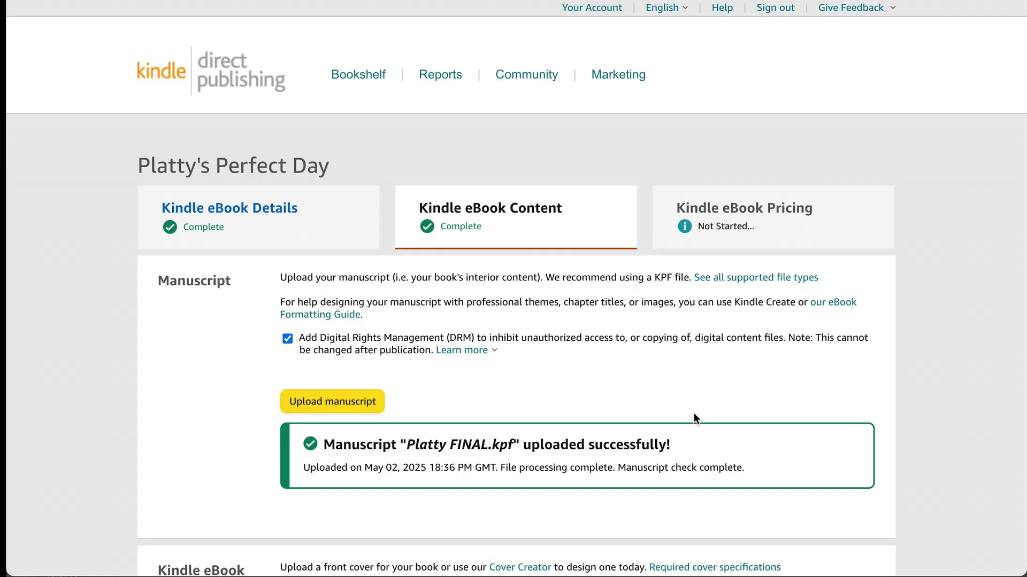
{"action": "scroll", "coordinate": [694, 413], "scroll_direction": "down", "scroll_amount": 10}
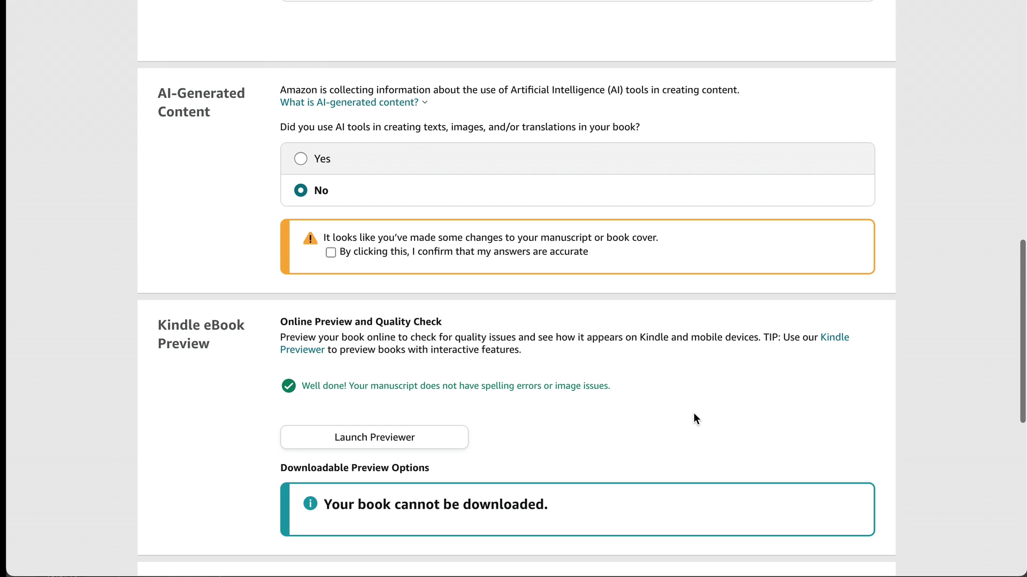
{"action": "scroll", "coordinate": [694, 413], "scroll_direction": "up", "scroll_amount": 1}
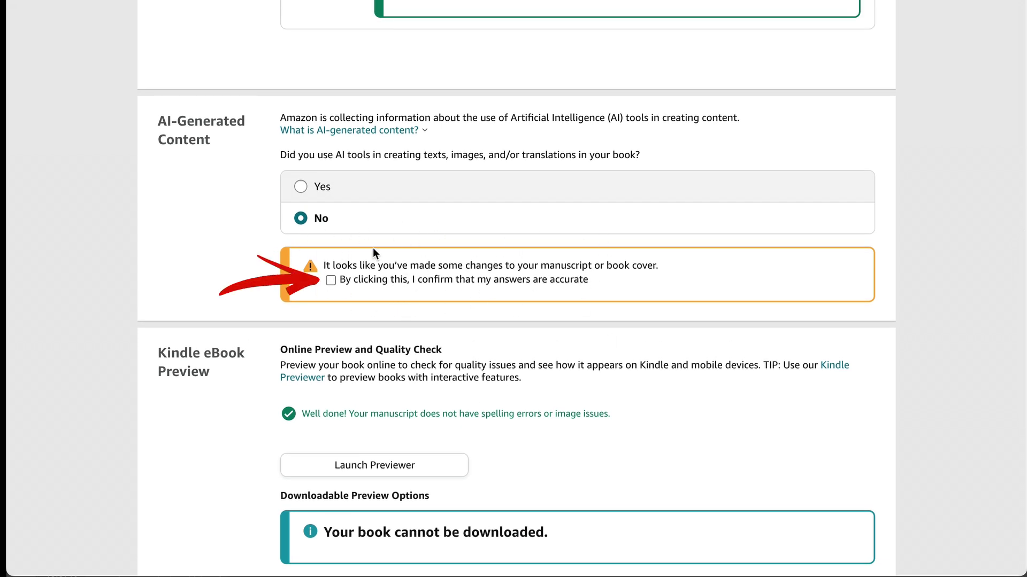
{"action": "left_click", "coordinate": [331, 282]}
Step: Leave the optional ISBN and Publisher fields blank
{"action": "scroll", "coordinate": [572, 395], "scroll_direction": "down", "scroll_amount": 7}
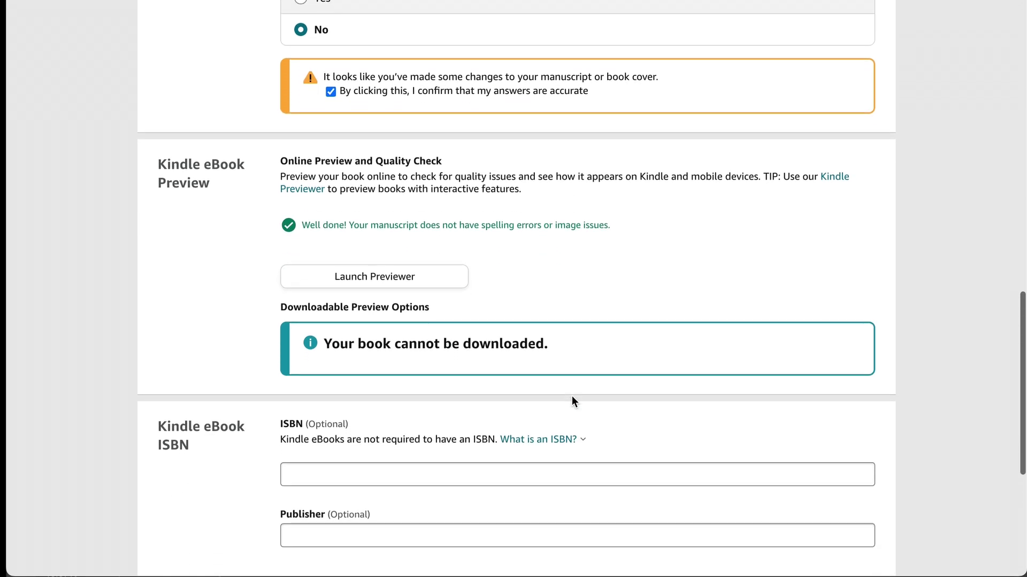
{"action": "left_click", "coordinate": [484, 314]}
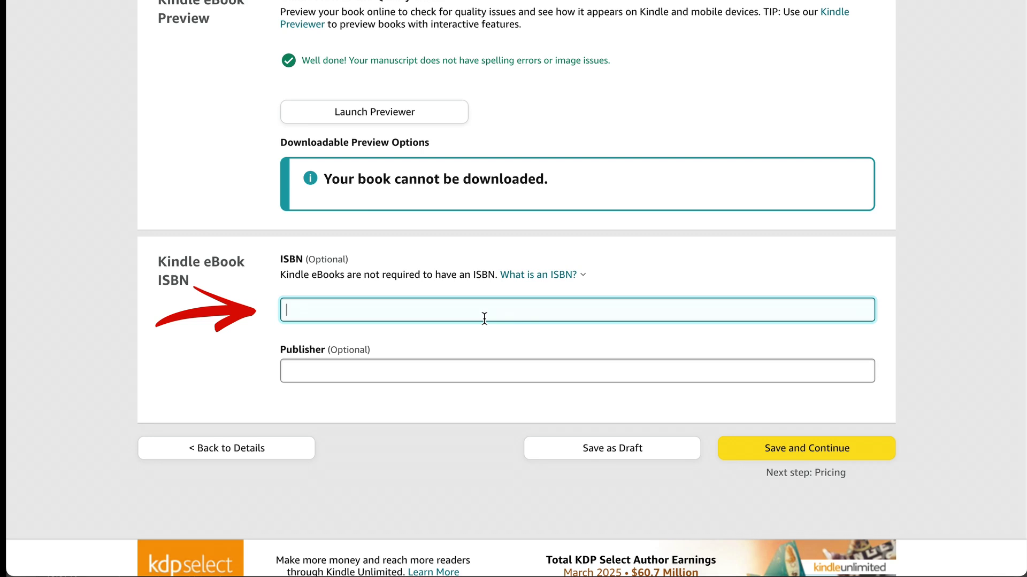
{"action": "left_click", "coordinate": [462, 372]}
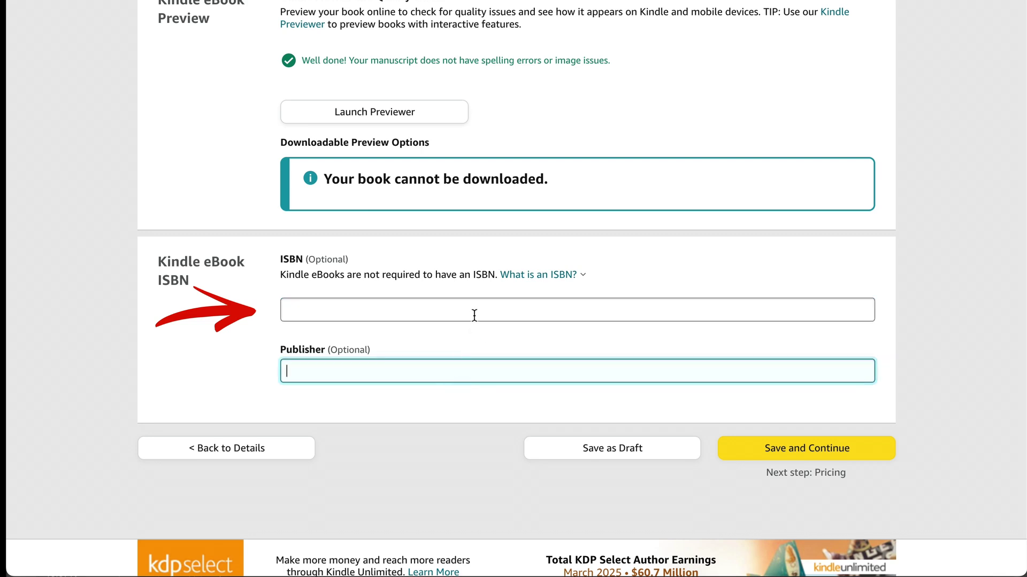
{"action": "left_click", "coordinate": [474, 315]}
{"action": "left_click", "coordinate": [474, 362]}
{"action": "left_click", "coordinate": [487, 310]}
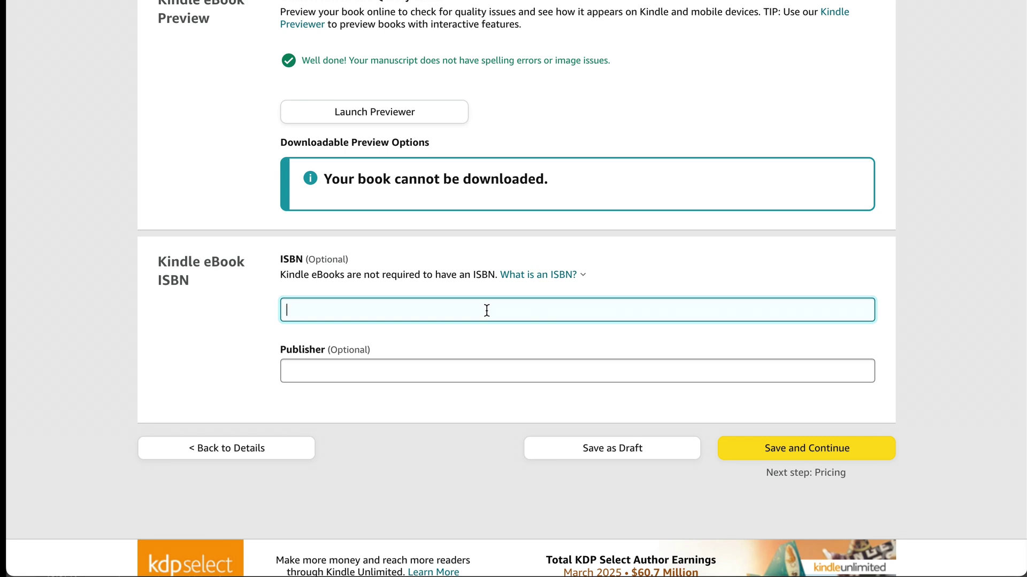
Step: Save the content and reach the pricing table, leaving KDP Select unenrolled and All territories selected
{"action": "left_click", "coordinate": [817, 454]}
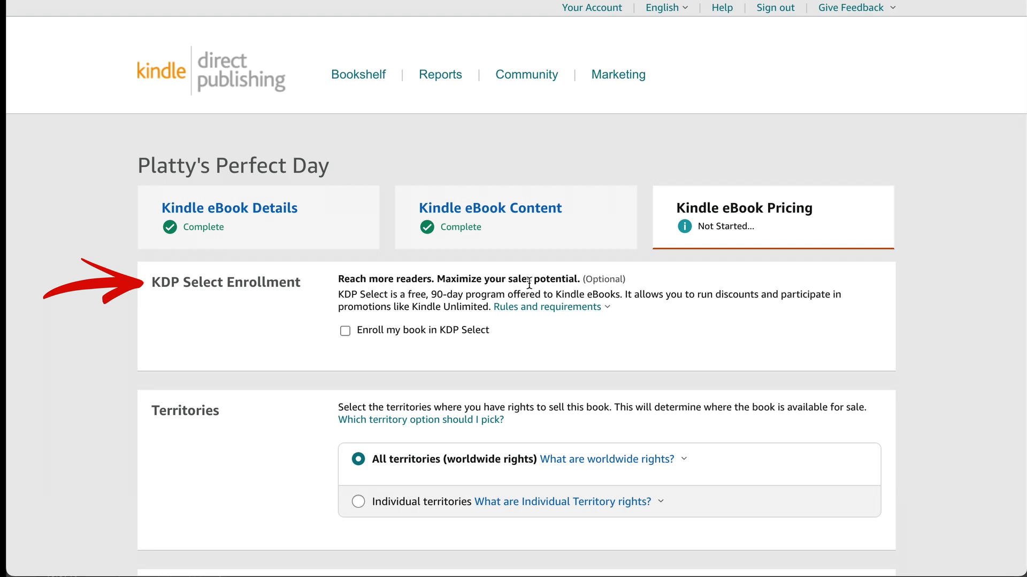
{"action": "left_click", "coordinate": [547, 312]}
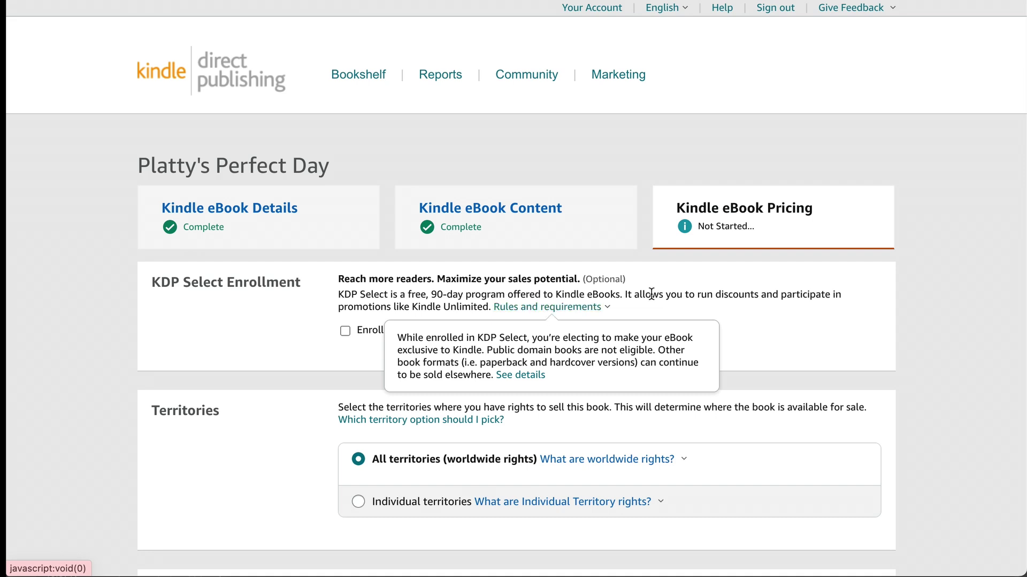
{"action": "left_click", "coordinate": [881, 294]}
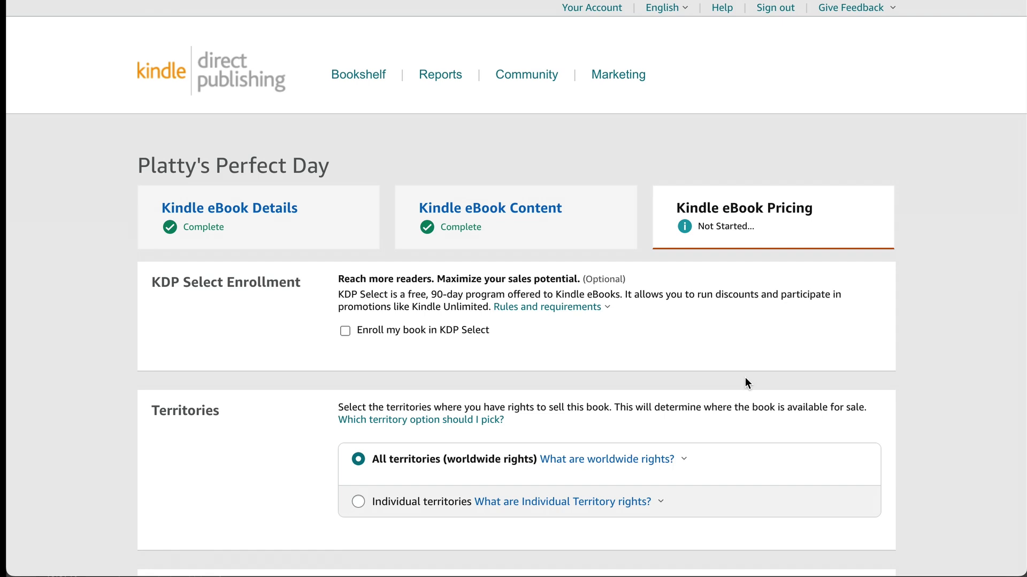
{"action": "scroll", "coordinate": [746, 377], "scroll_direction": "down", "scroll_amount": 4}
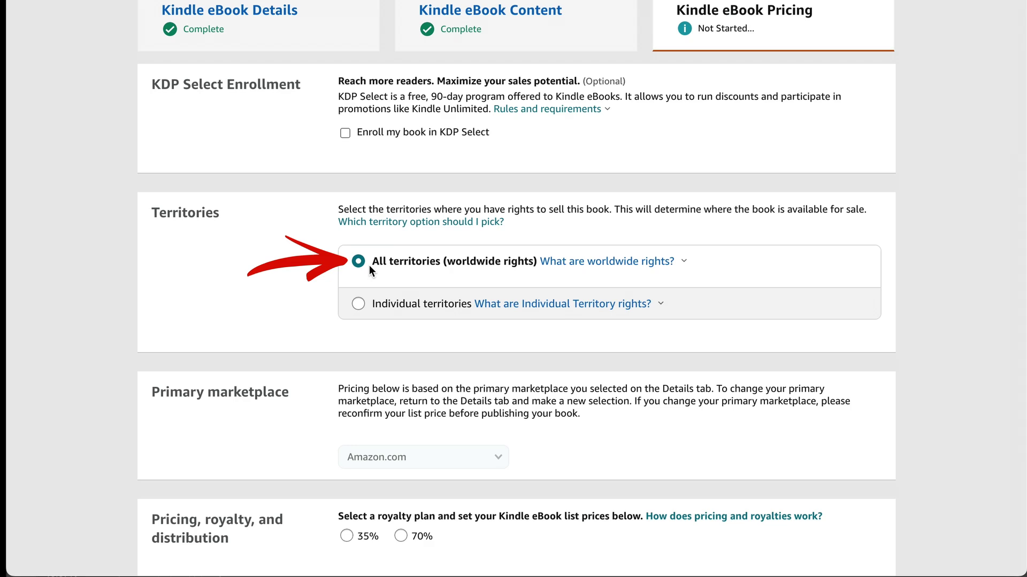
{"action": "scroll", "coordinate": [899, 304], "scroll_direction": "down", "scroll_amount": 6}
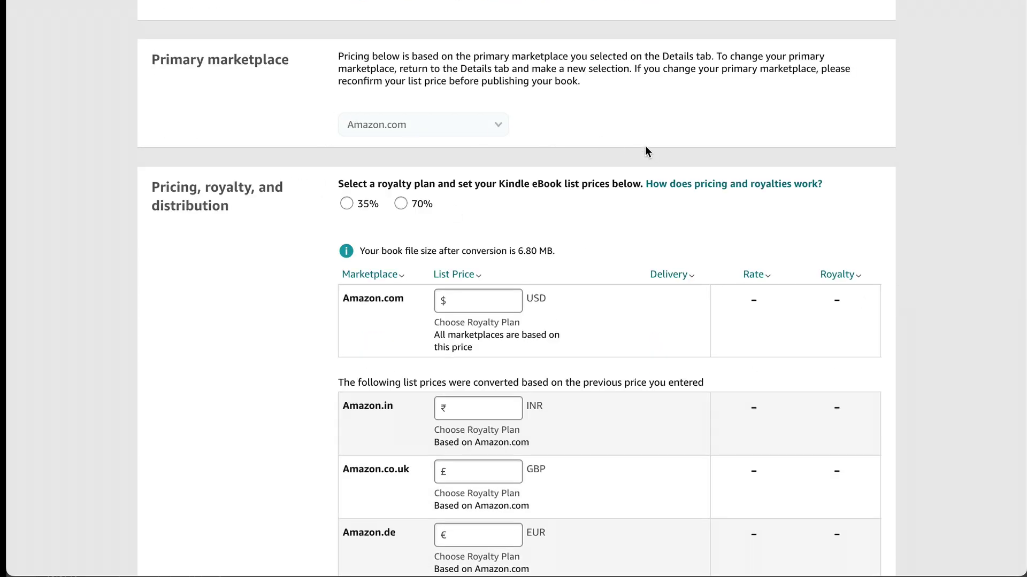
{"action": "scroll", "coordinate": [646, 146], "scroll_direction": "down", "scroll_amount": 3}
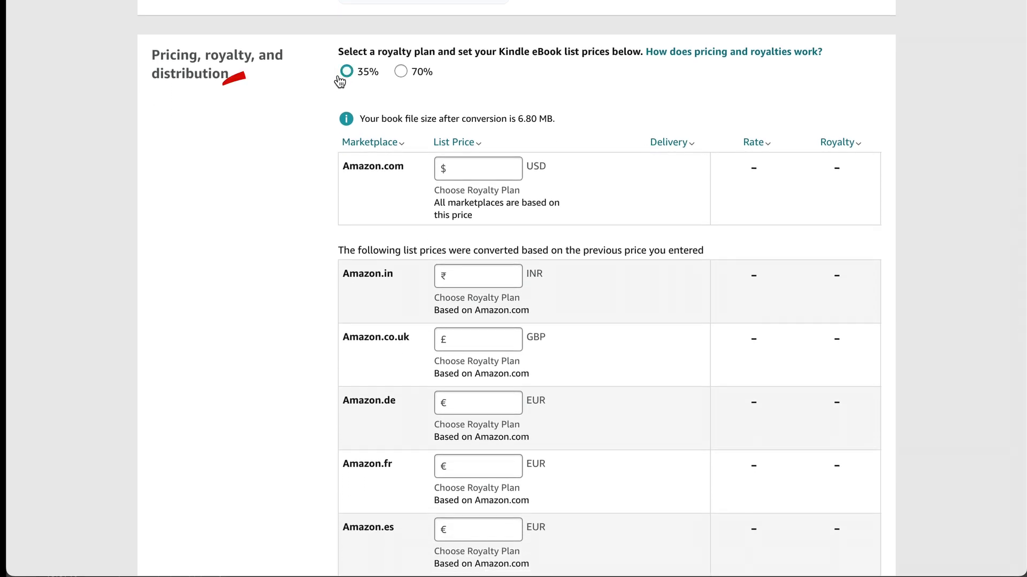
Step: Enter a $6.00 Amazon.com list price with the 35% royalty plan selected
{"action": "left_click", "coordinate": [401, 74]}
{"action": "left_click", "coordinate": [367, 75]}
{"action": "left_click", "coordinate": [402, 72]}
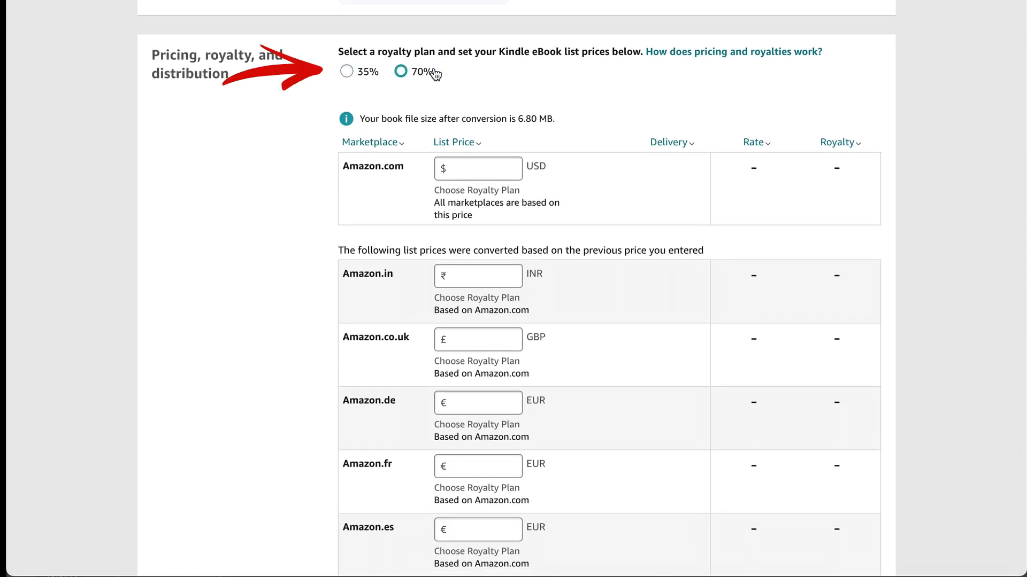
{"action": "left_click", "coordinate": [346, 72]}
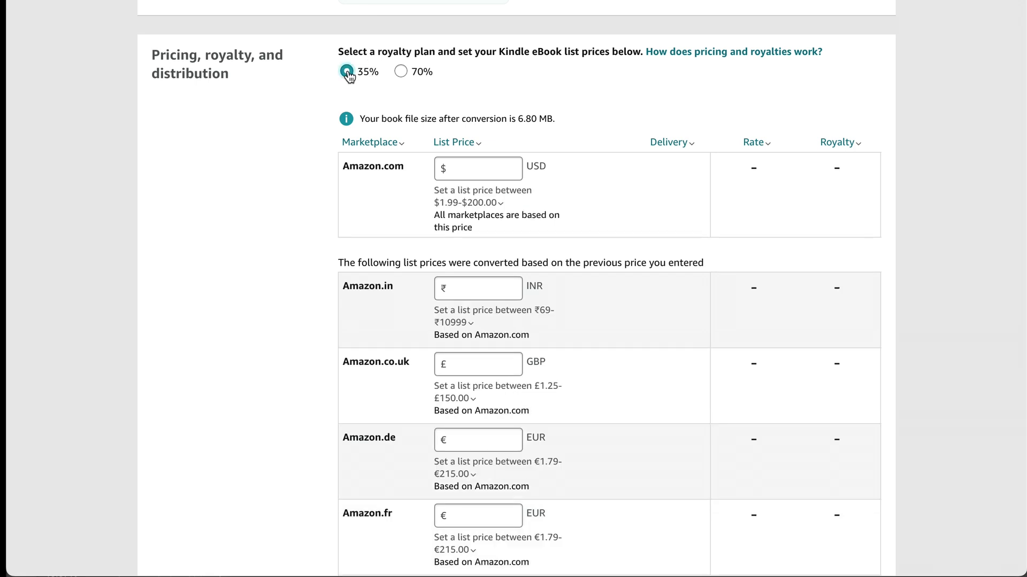
{"action": "left_click", "coordinate": [490, 170]}
{"action": "type", "text": "6.00"}
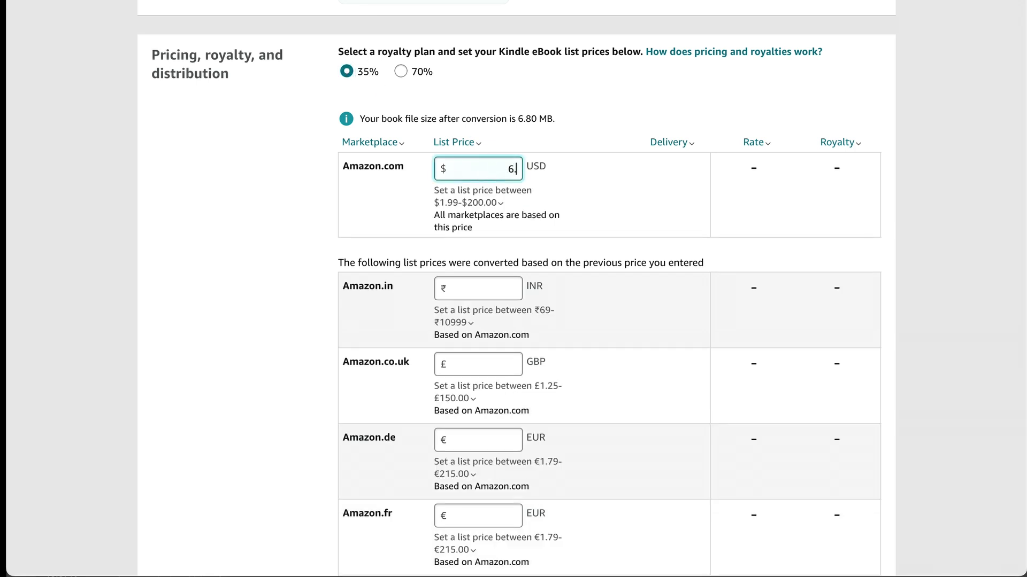
{"action": "left_click", "coordinate": [582, 96]}
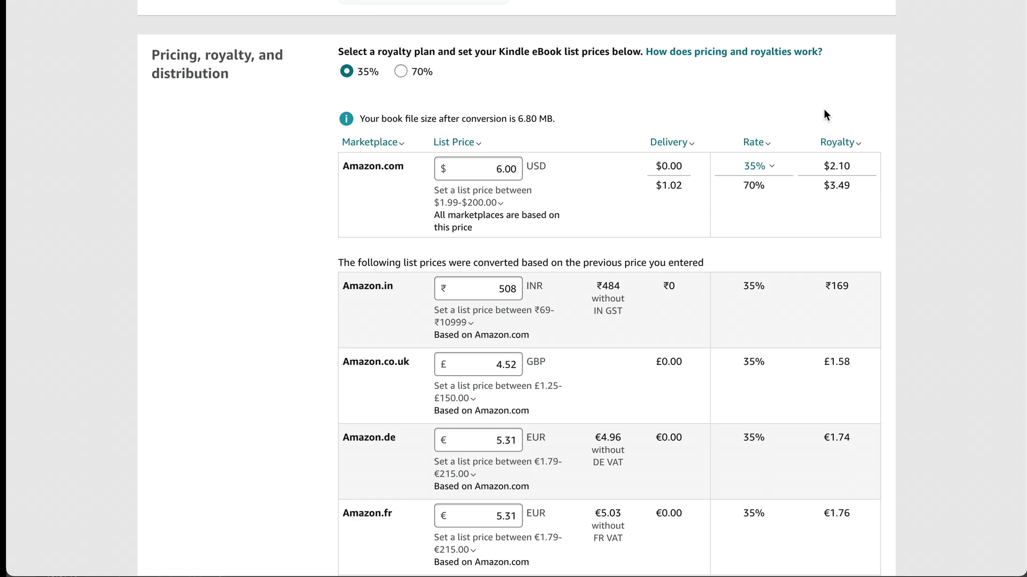
Step: Compare the 35% rate with the $3.49 royalty at 70%, then choose the 70% plan
{"action": "mouse_move", "coordinate": [661, 165]}
{"action": "left_mouse_down"}
{"action": "mouse_move", "coordinate": [685, 169]}
{"action": "mouse_move", "coordinate": [656, 167]}
{"action": "left_mouse_up"}
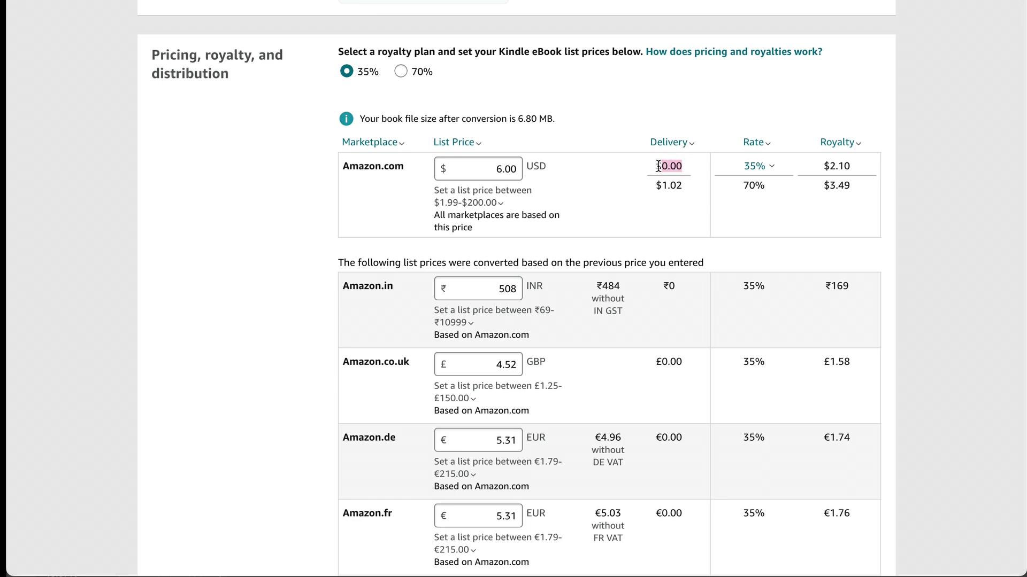
{"action": "left_click", "coordinate": [740, 168]}
{"action": "left_click", "coordinate": [787, 168]}
{"action": "left_click", "coordinate": [774, 166]}
{"action": "left_click", "coordinate": [760, 186]}
{"action": "left_click_drag", "start_coordinate": [823, 186], "coordinate": [852, 185]}
{"action": "left_click", "coordinate": [400, 71]}
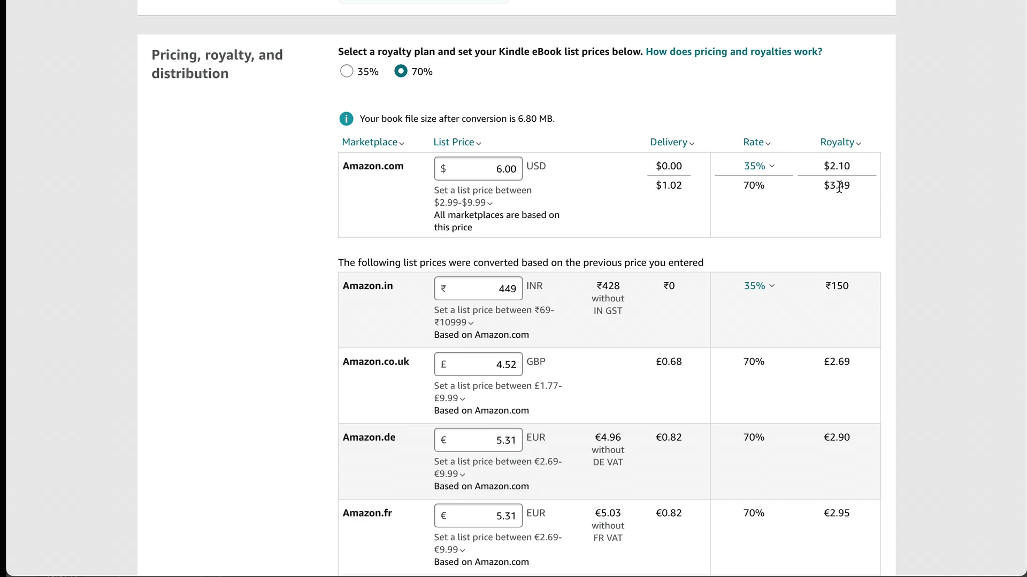
Step: Change the Amazon.com price from $6.00 to $4.00, converting to 6.26 AUD and 78.42 MXN
{"action": "scroll", "coordinate": [899, 217], "scroll_direction": "up", "scroll_amount": 2}
{"action": "left_click", "coordinate": [495, 260]}
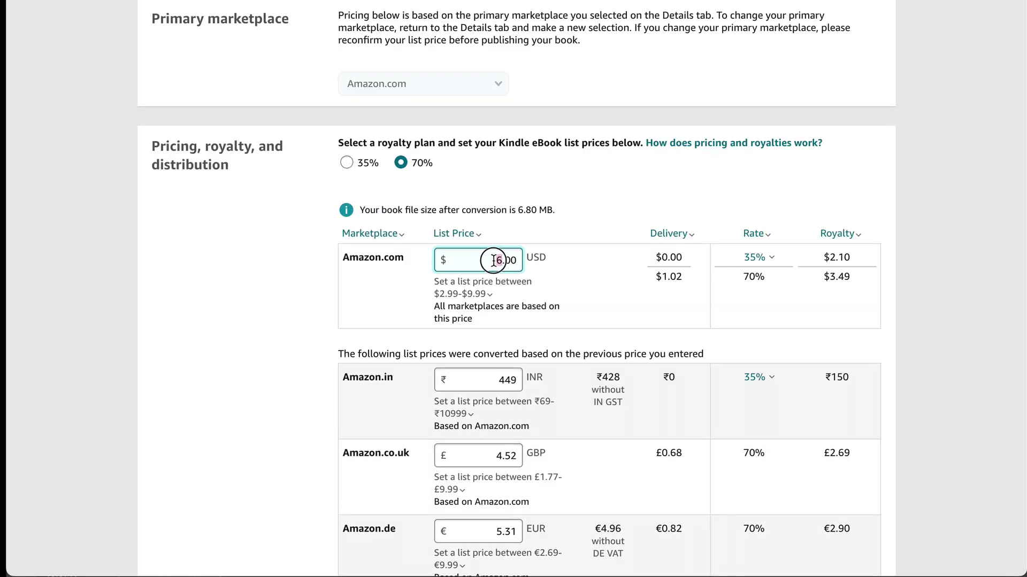
{"action": "type", "text": "4"}
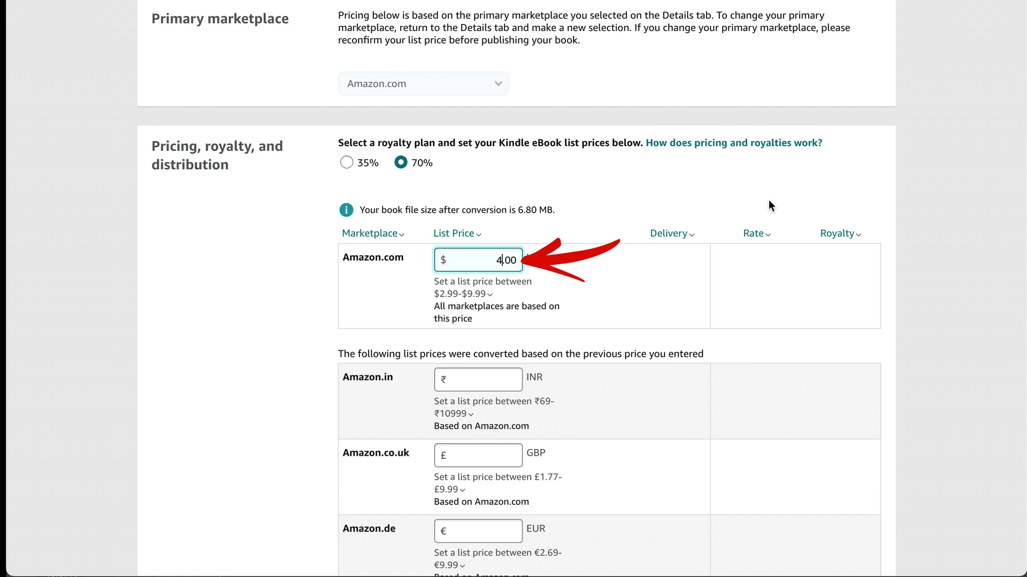
{"action": "left_click", "coordinate": [768, 200]}
{"action": "scroll", "coordinate": [768, 201], "scroll_direction": "down", "scroll_amount": 1}
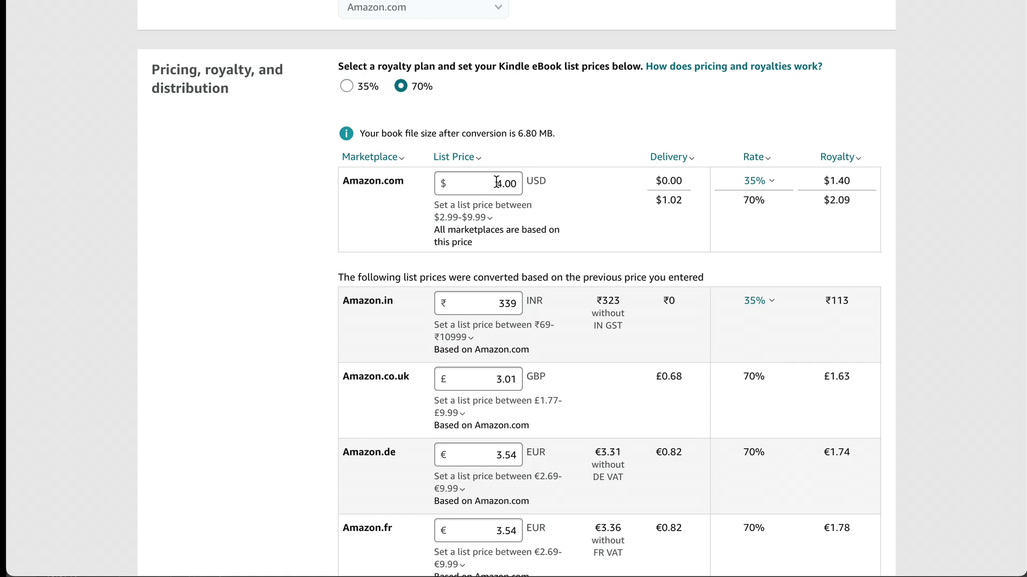
{"action": "scroll", "coordinate": [941, 219], "scroll_direction": "down", "scroll_amount": 15}
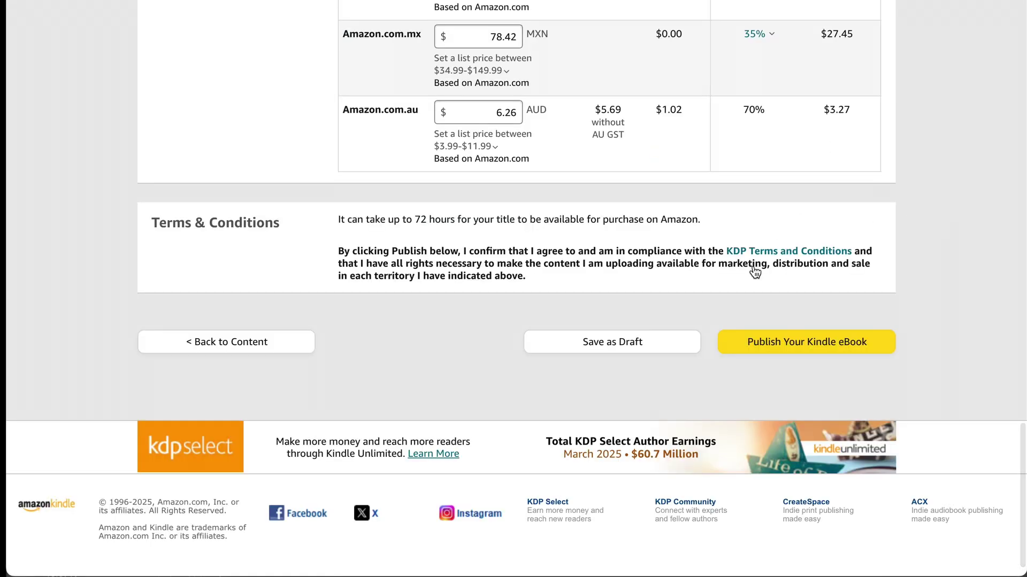
Step: Publish the Platty's Perfect Day Kindle eBook and close the submission confirmation
{"action": "left_click", "coordinate": [829, 351]}
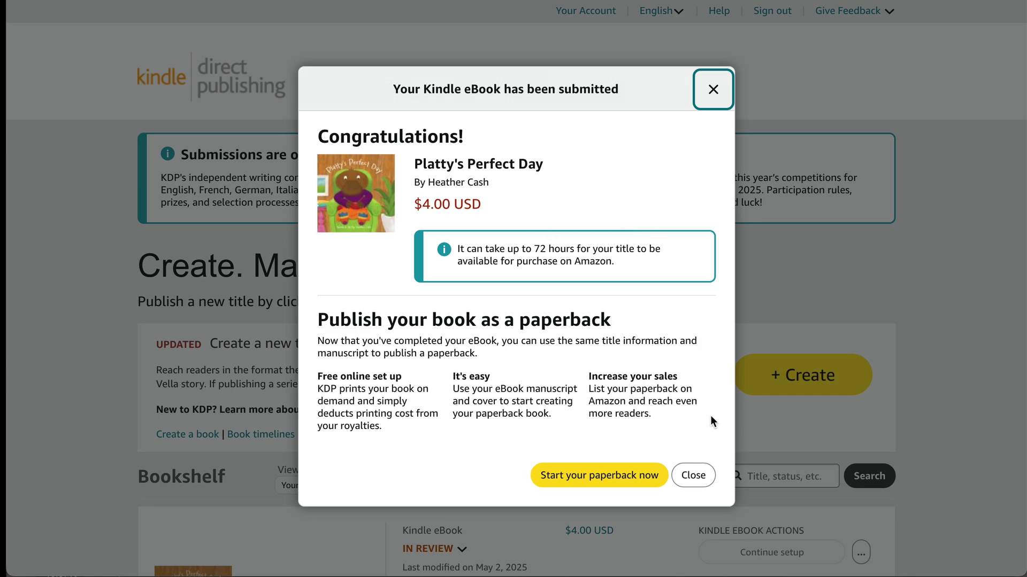
{"action": "left_click", "coordinate": [694, 476]}
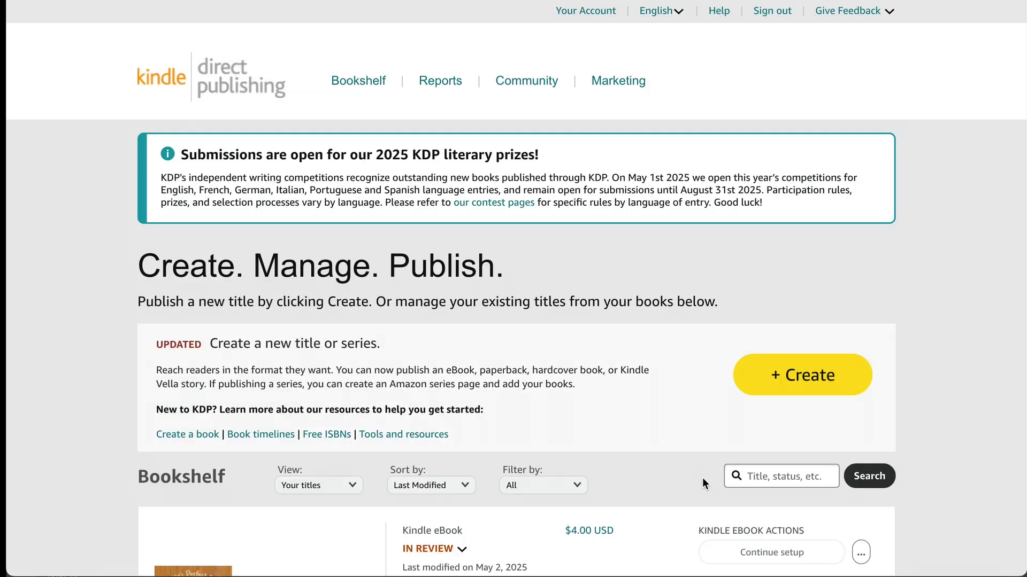